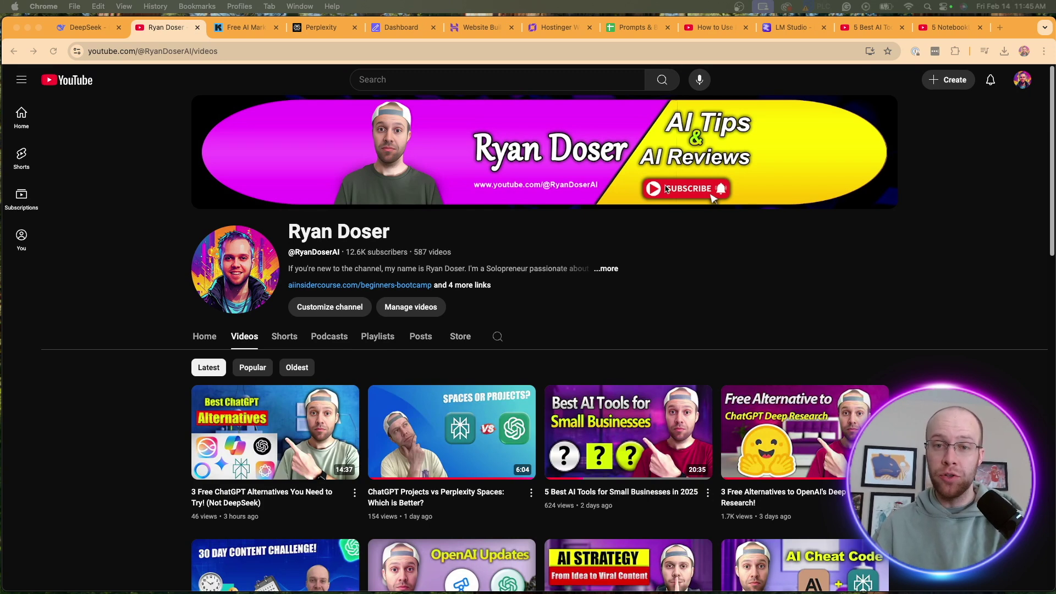
# Switch to the Free AI Marketing Essentials Guide tab
pyautogui.click(245, 28)
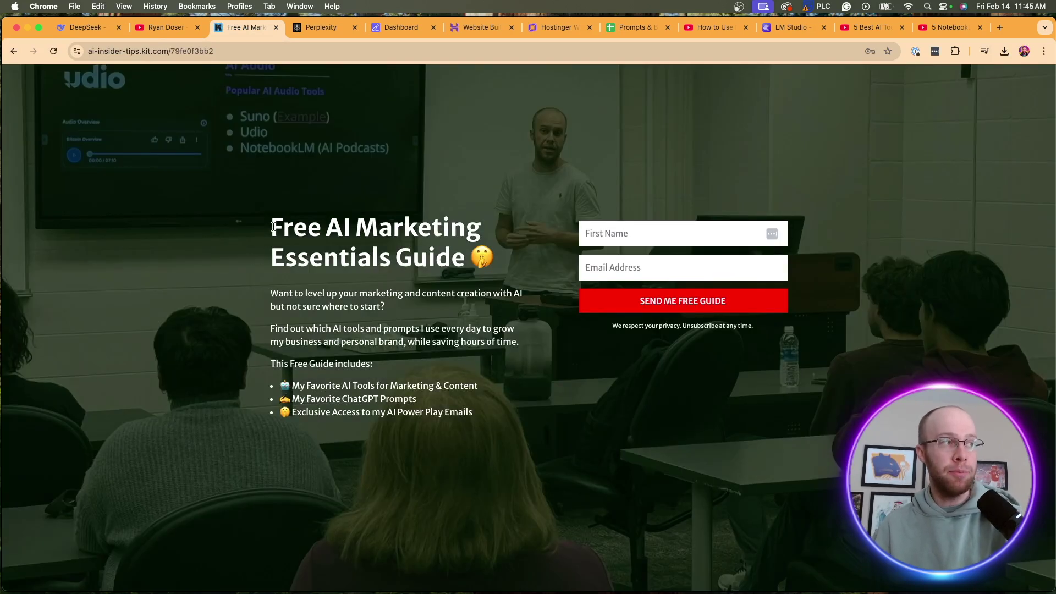
# Highlight the Free AI Marketing Essentials Guide heading, then clear the selection
pyautogui.moveTo(272, 227); pyautogui.dragTo(487, 255)
pyautogui.click(197, 219)
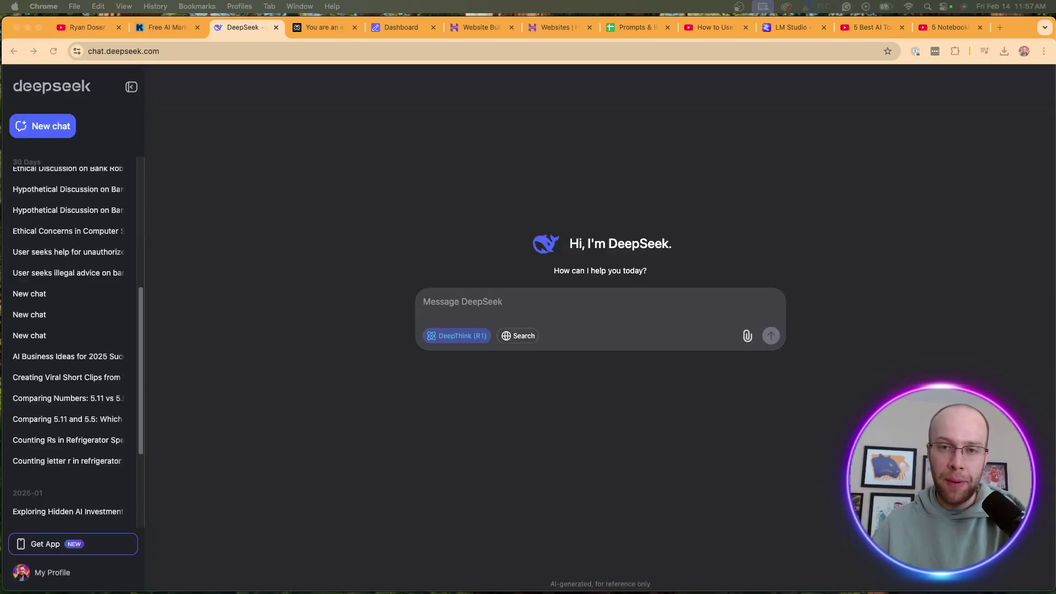
# Compare DeepSeek and Perplexity, toggling DeepThink R1 off and on and viewing Perplexity's search models
pyautogui.click(475, 365)
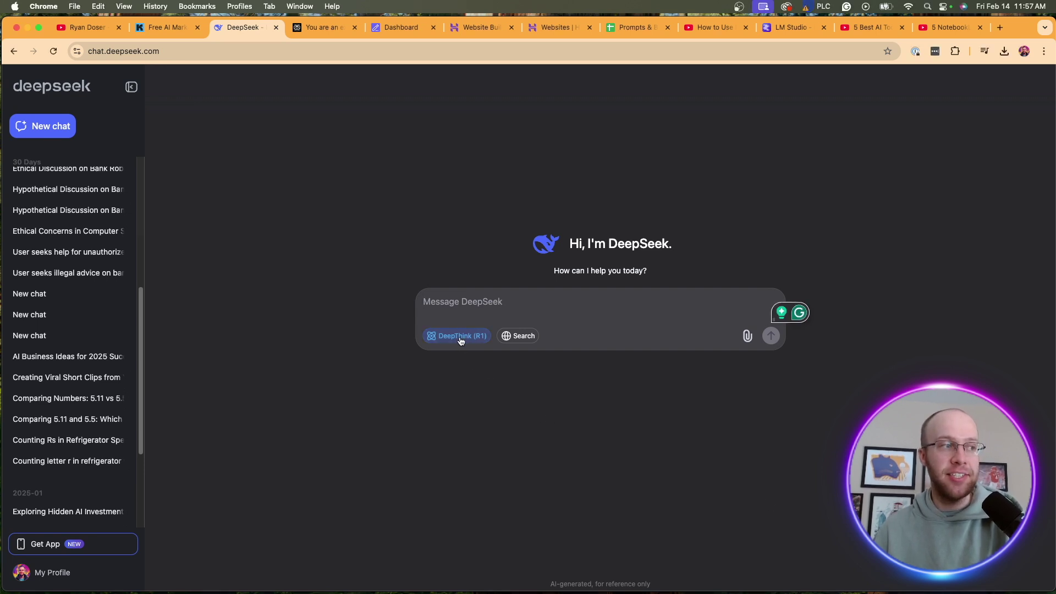
pyautogui.click(323, 29)
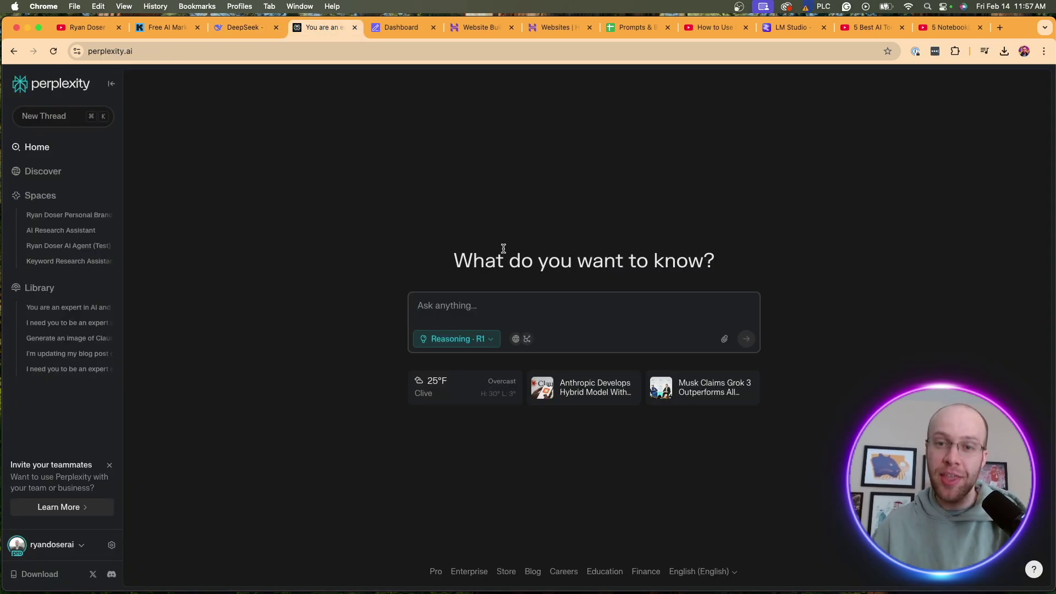
pyautogui.click(220, 28)
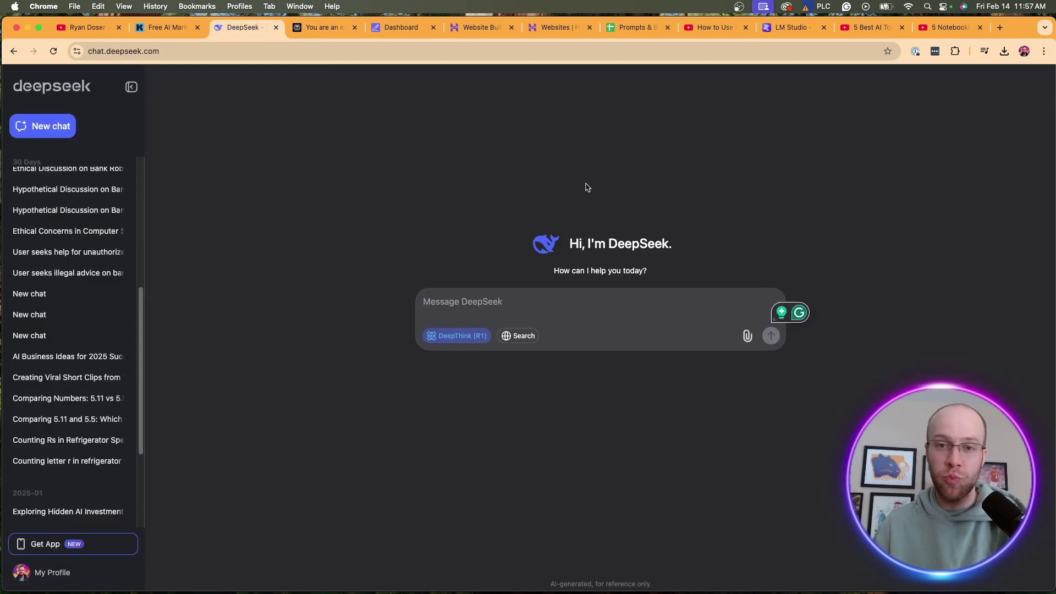
pyautogui.click(466, 338)
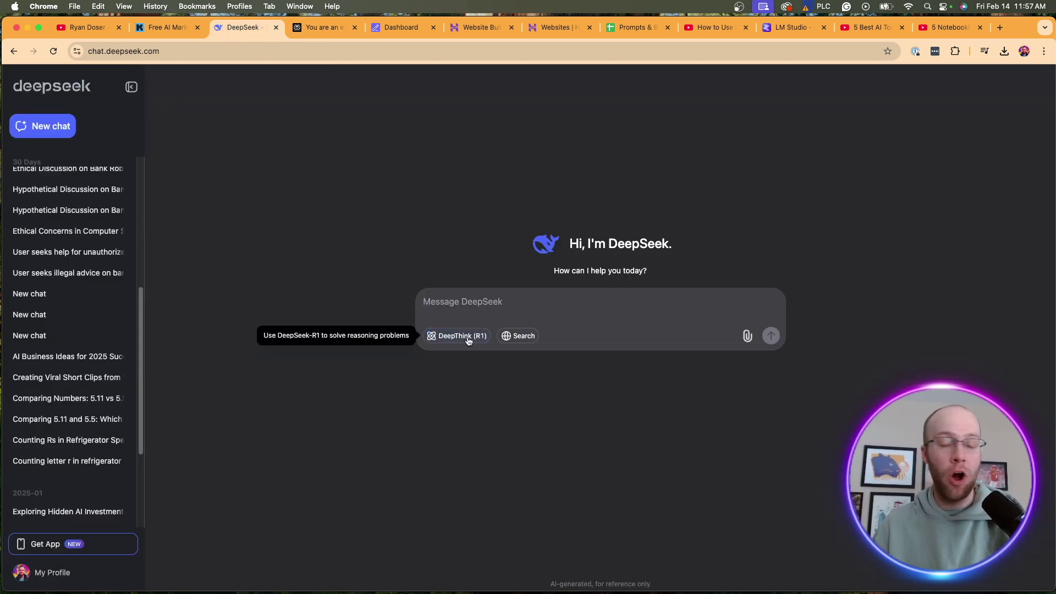
pyautogui.click(467, 337)
pyautogui.click(344, 26)
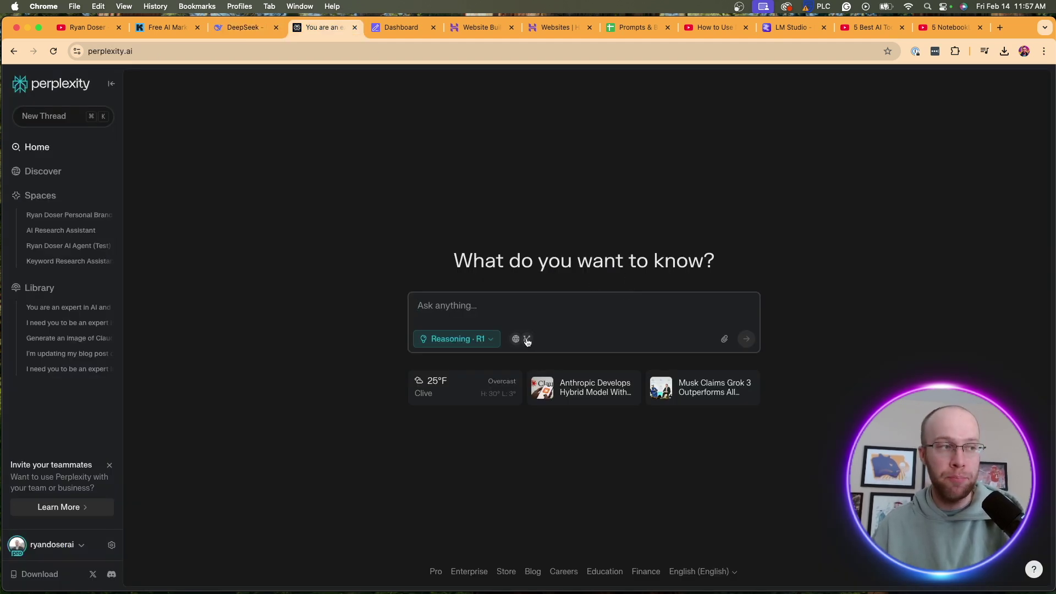
pyautogui.click(483, 338)
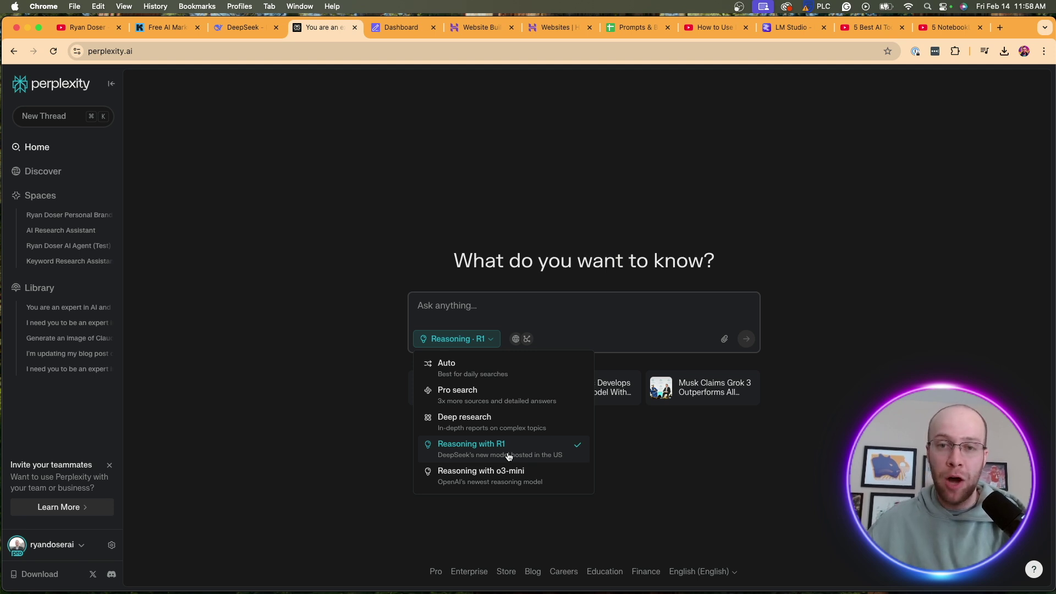
pyautogui.click(383, 388)
pyautogui.click(244, 27)
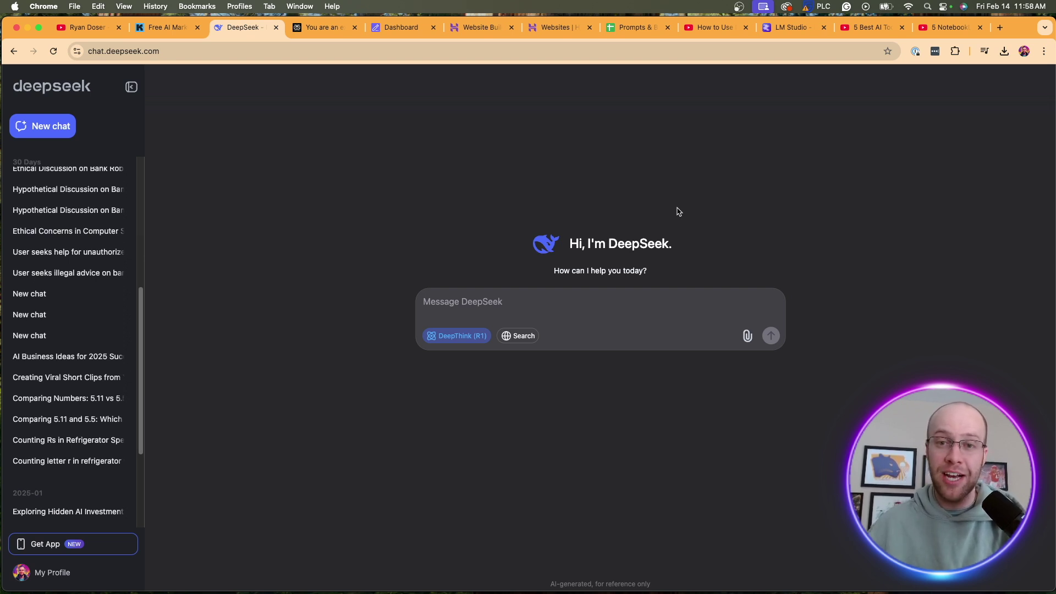
# Paste the prepared prompt into Perplexity's question field and submit it with R1 reasoning
pyautogui.click(325, 29)
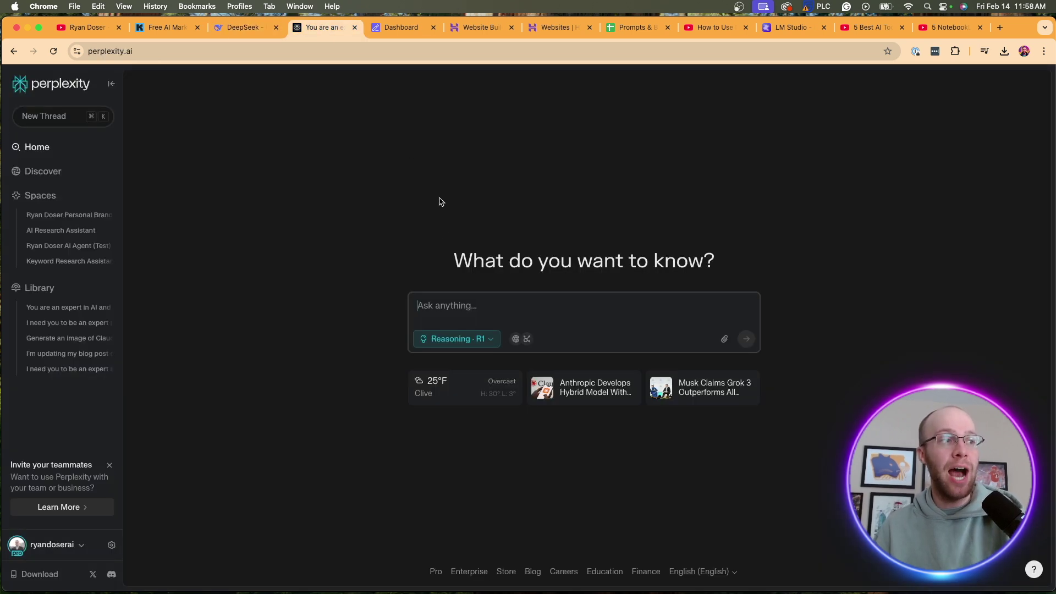
pyautogui.click(463, 346)
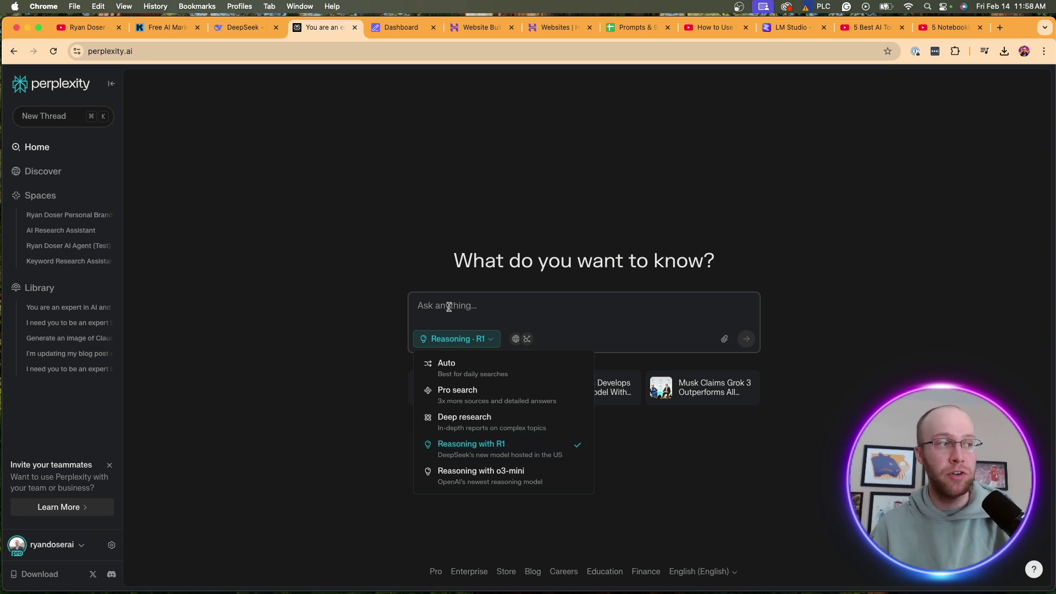
pyautogui.click(432, 306)
pyautogui.write('You are an expert in AI and entrepreneurship. Provide 3 business ideas related to AI Agents I should start in 2025 and the chance of making at least $1 million ARR with these business models.')
pyautogui.press('Return')
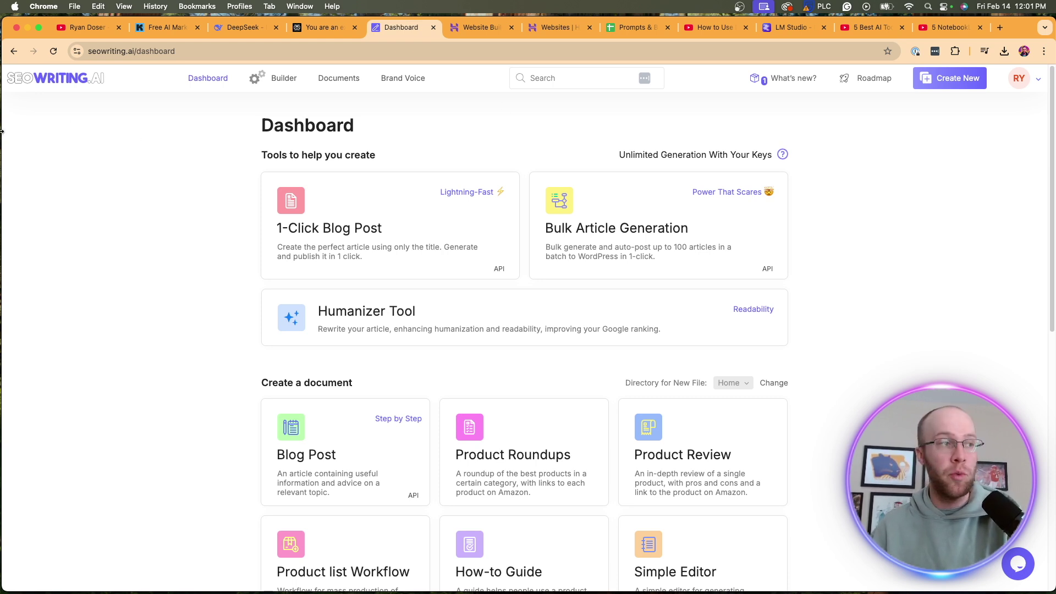
# Open the 1-Click Blog Post generator and view its AI Model list, keeping Default
pyautogui.click(378, 211)
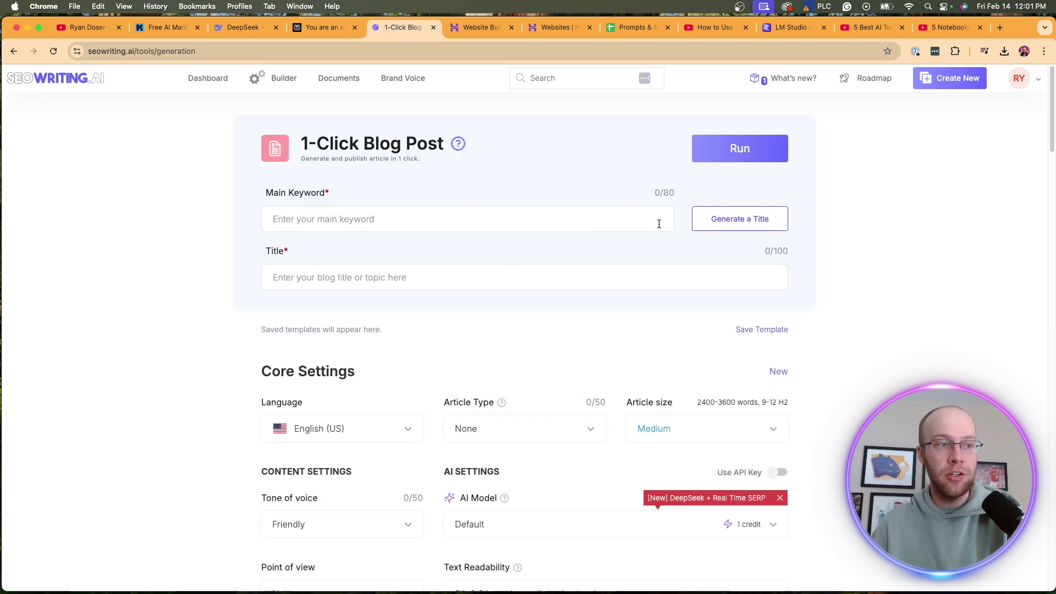
pyautogui.scroll(-5, 505, 227)
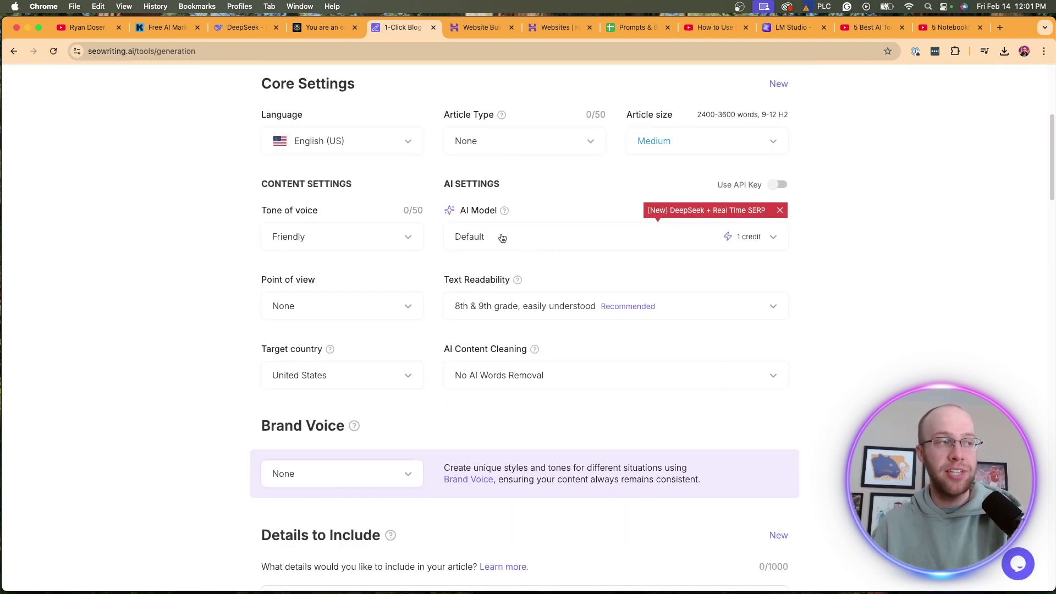
pyautogui.click(502, 236)
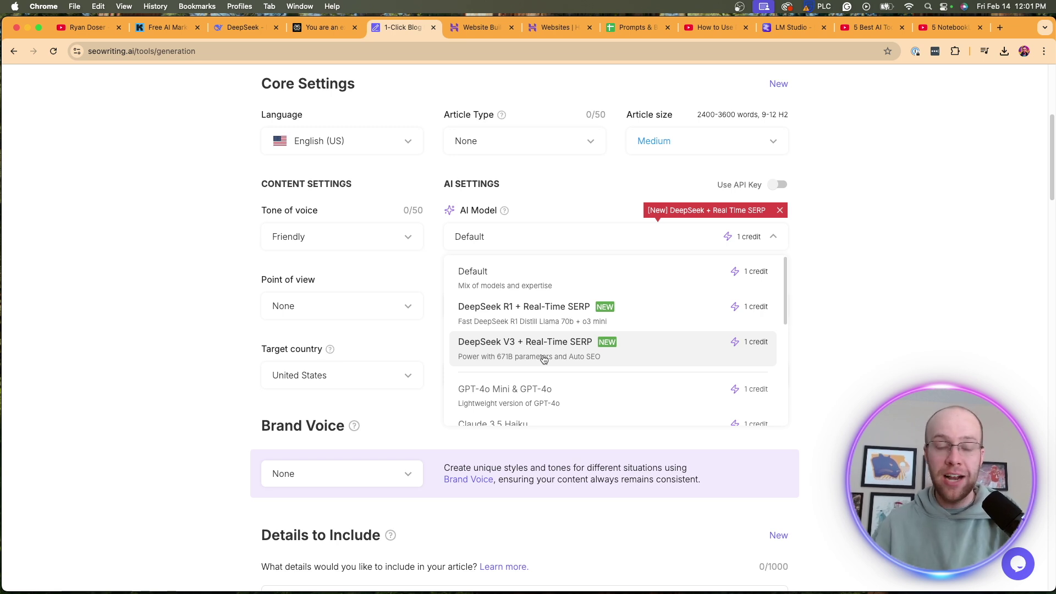
pyautogui.click(225, 289)
pyautogui.scroll(5, 218, 292)
pyautogui.scroll(-5, 723, 428)
# Scroll through the full list of AI model choices and close it unchanged
pyautogui.click(489, 288)
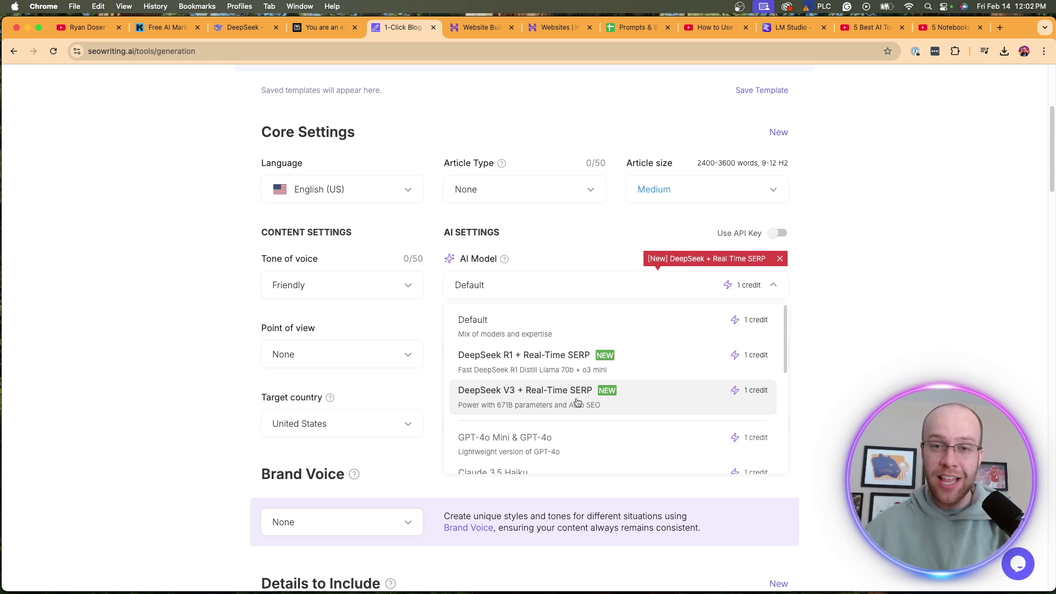
pyautogui.scroll(-5, 576, 403)
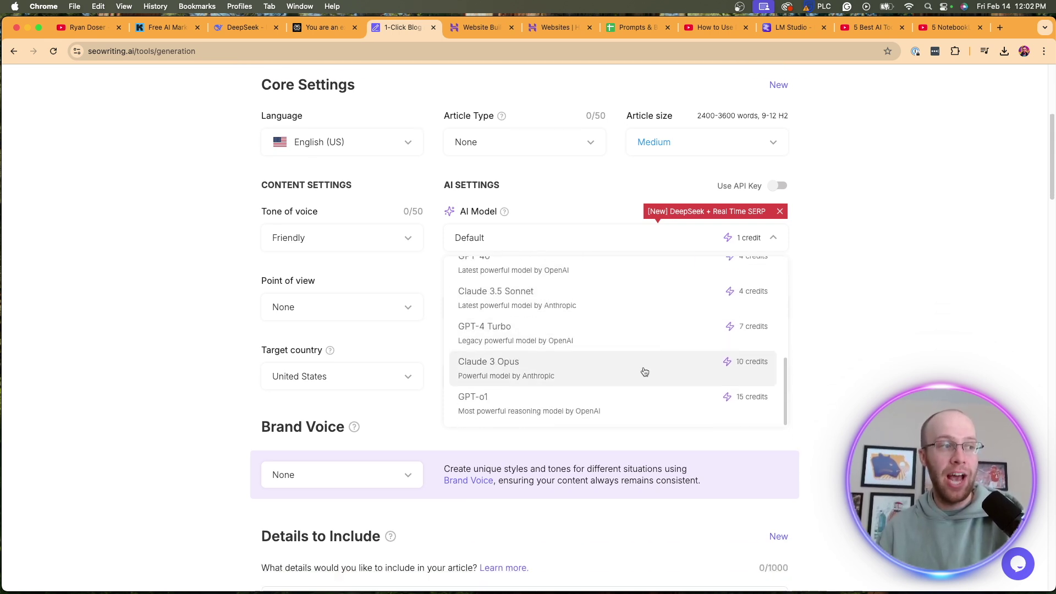
pyautogui.scroll(6, 602, 398)
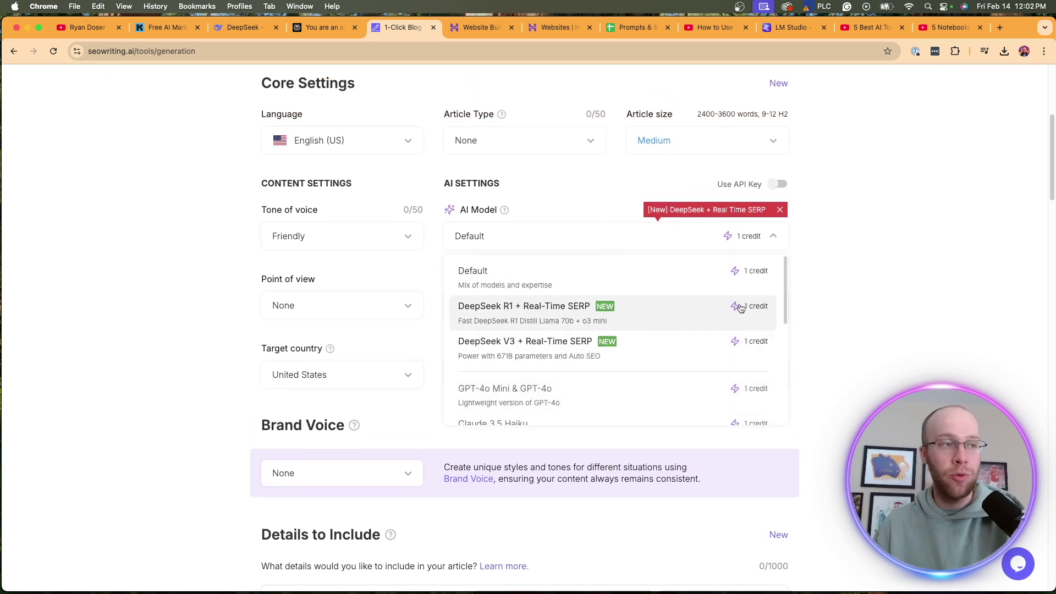
pyautogui.scroll(-4, 738, 310)
pyautogui.scroll(-1, 554, 367)
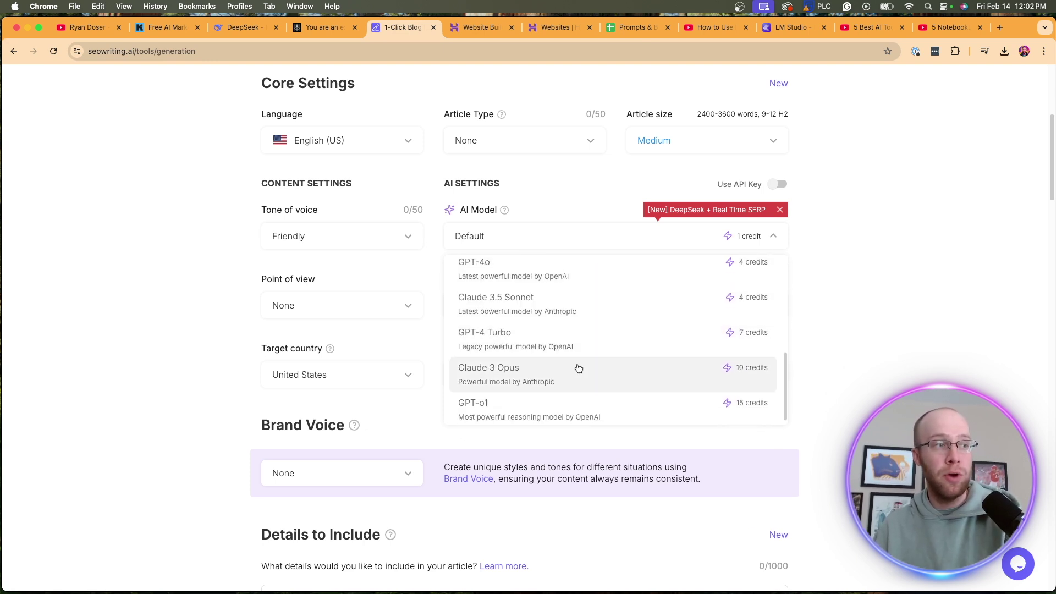
pyautogui.scroll(-1, 572, 385)
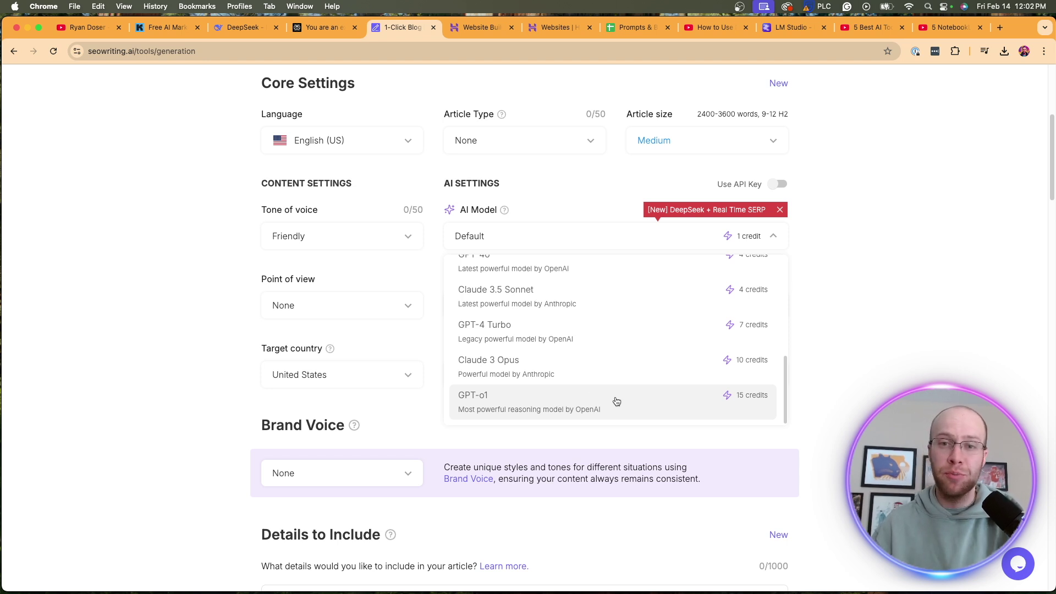
pyautogui.scroll(5, 617, 402)
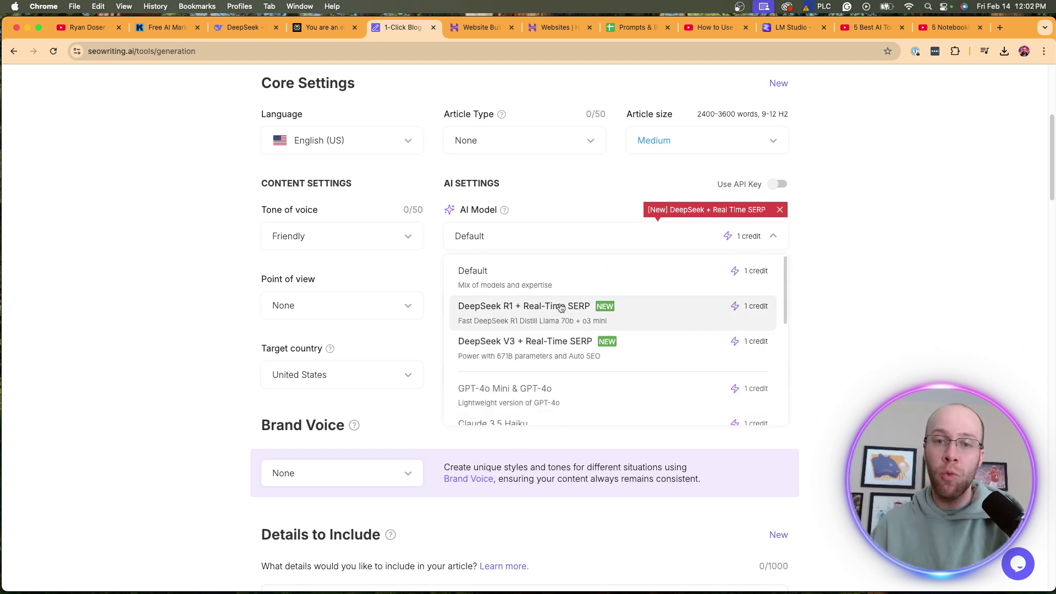
pyautogui.click(906, 279)
pyautogui.scroll(5, 889, 280)
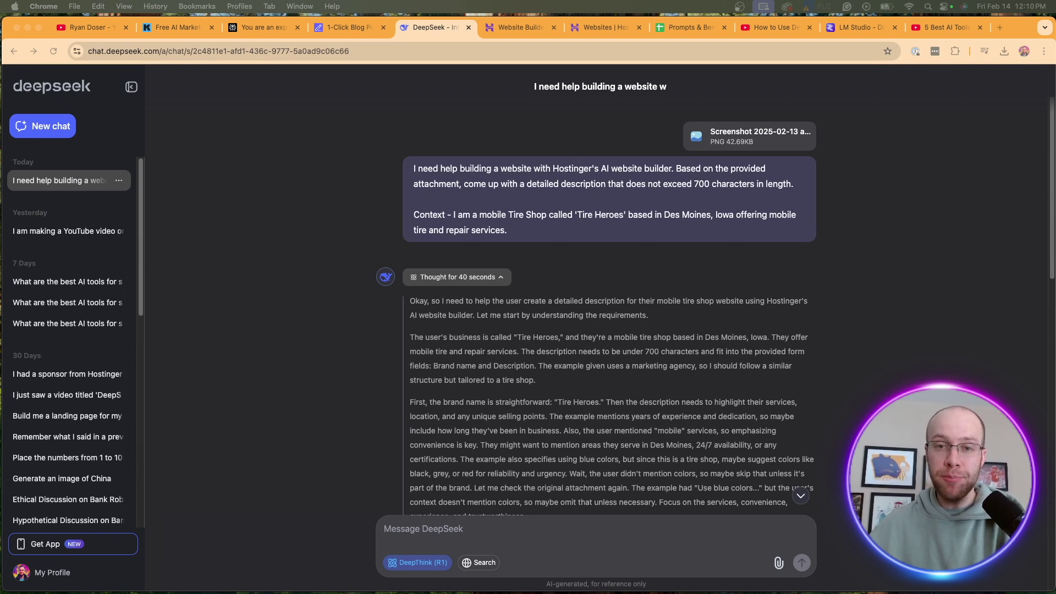
# Switch to Hostinger's Website Builder page
pyautogui.click(519, 27)
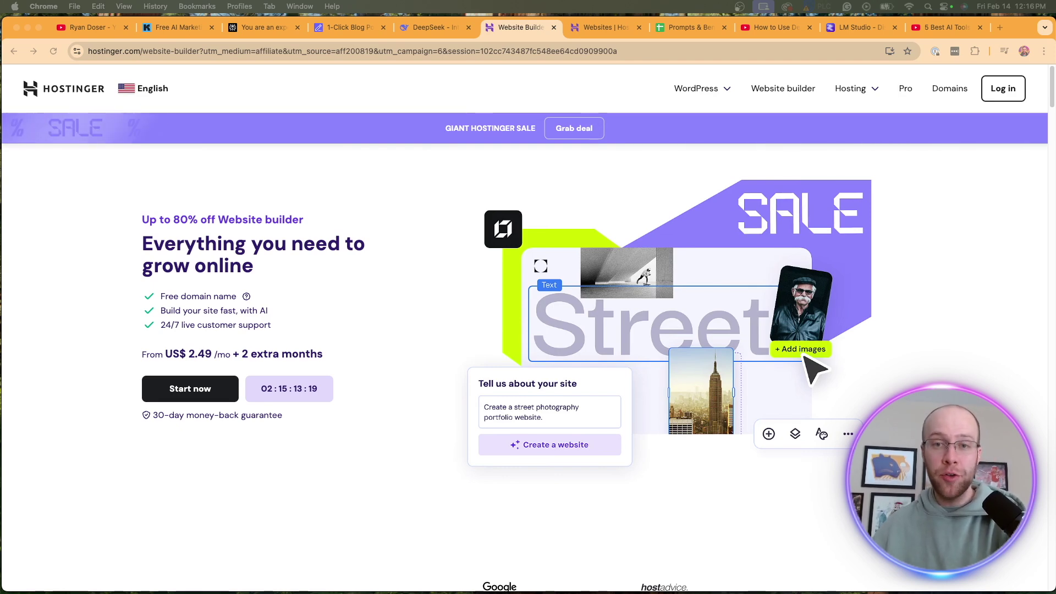
# Compare the Premium and Business Website Builder plans, focusing on the Business plan's AI SEO tools
pyautogui.scroll(-6, 718, 357)
pyautogui.scroll(-20, 718, 357)
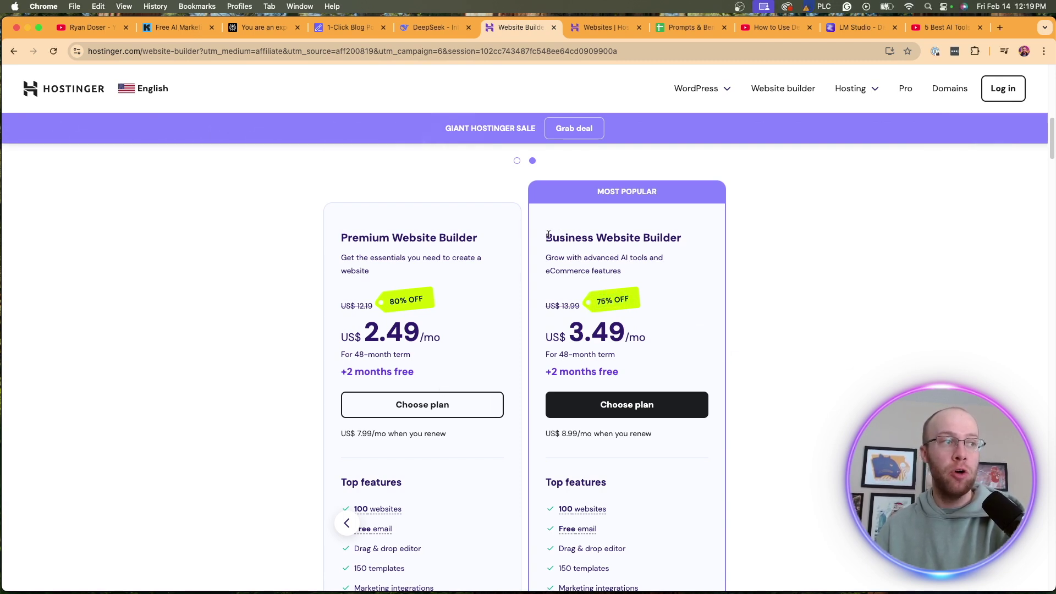
pyautogui.tripleClick(695, 233)
pyautogui.click(806, 249)
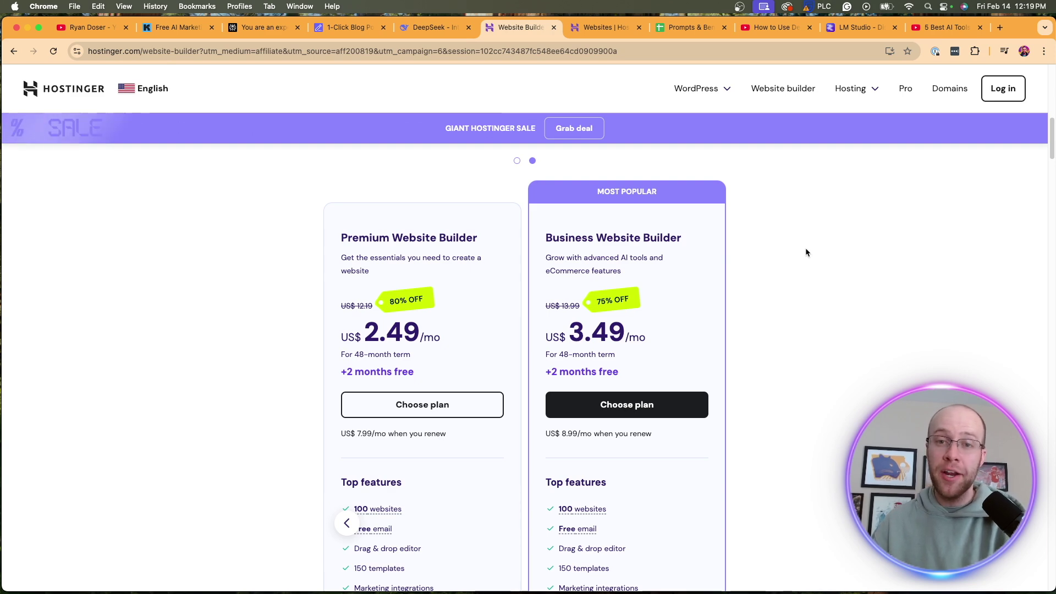
pyautogui.moveTo(478, 238); pyautogui.dragTo(340, 239)
pyautogui.click(768, 288)
pyautogui.scroll(-10, 767, 288)
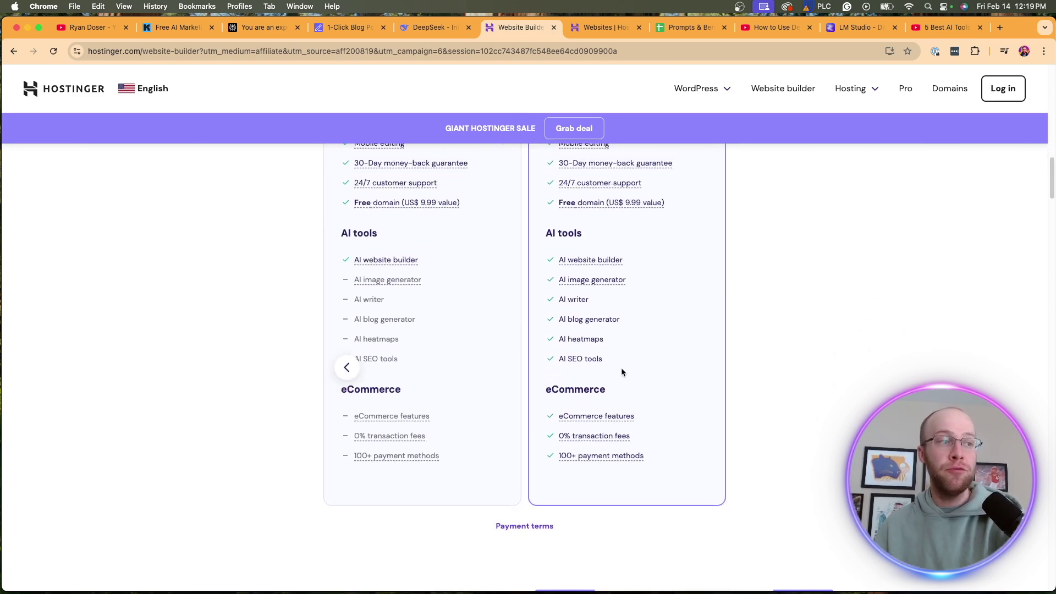
pyautogui.moveTo(621, 369); pyautogui.dragTo(535, 249)
pyautogui.click(695, 257)
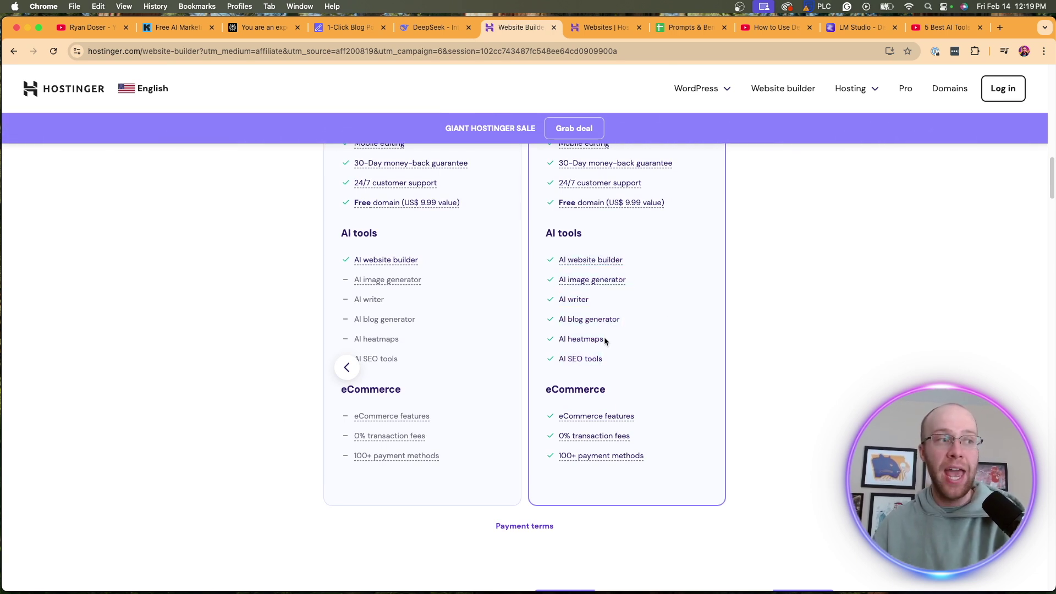
pyautogui.moveTo(603, 359); pyautogui.dragTo(558, 358)
pyautogui.click(619, 357)
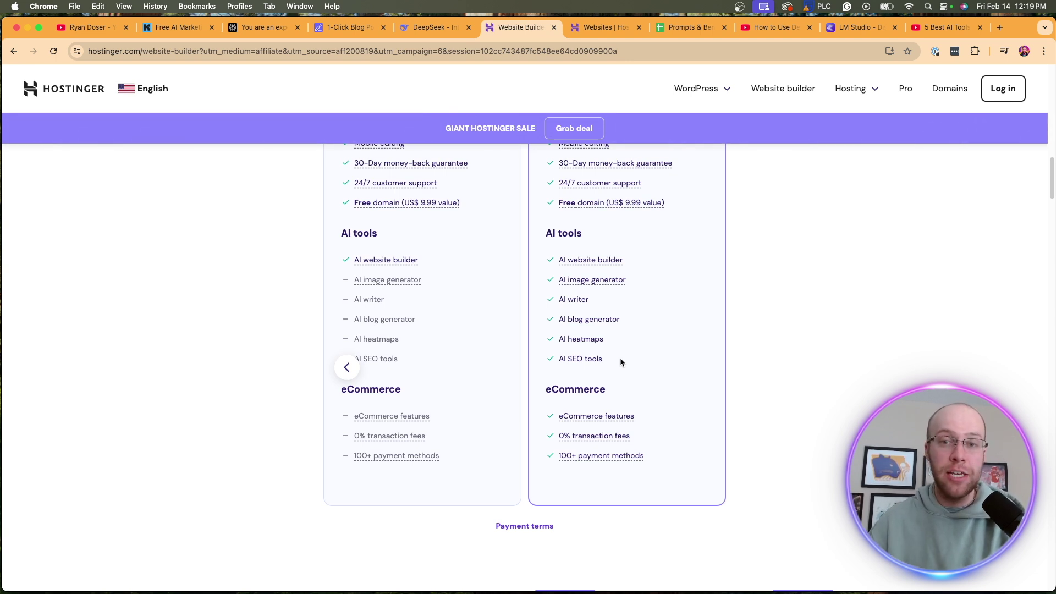
# Review the remaining plan features and choose the Business Website Builder plan
pyautogui.scroll(-1, 385, 294)
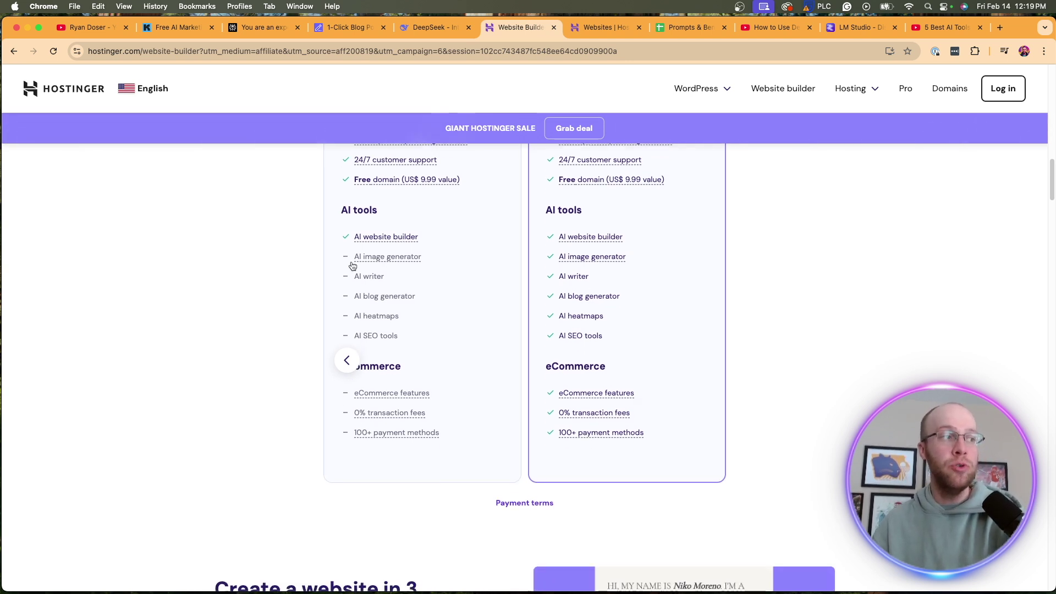
pyautogui.scroll(1, 638, 351)
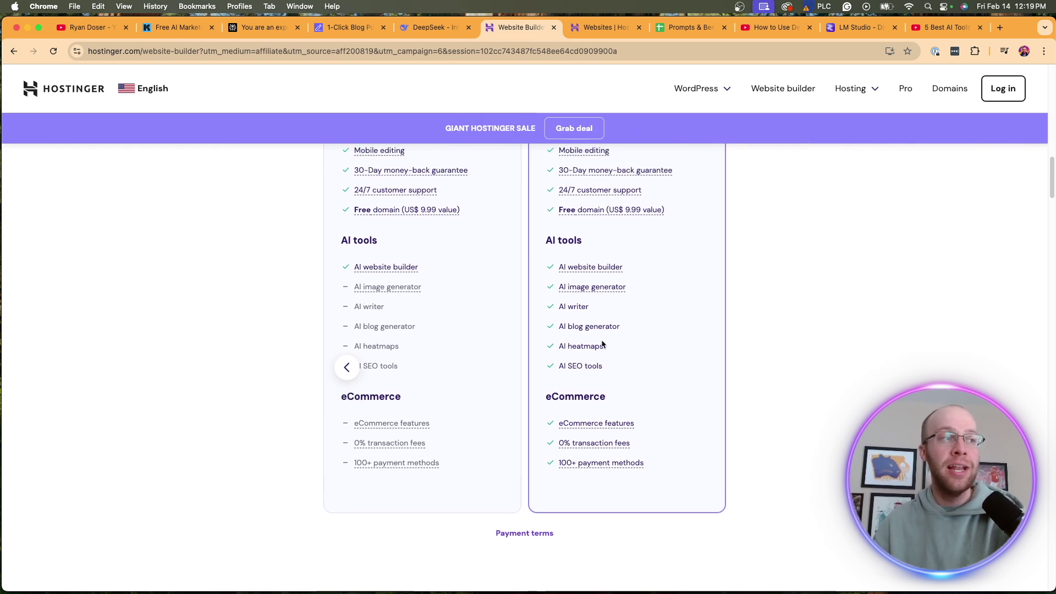
pyautogui.scroll(-1, 622, 358)
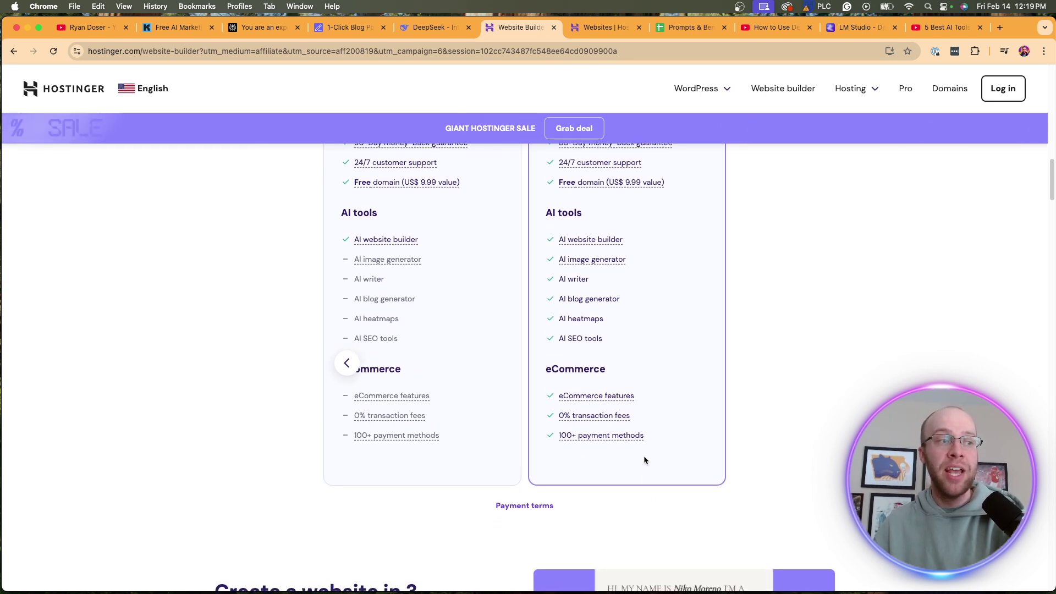
pyautogui.moveTo(670, 453); pyautogui.dragTo(719, 413)
pyautogui.click(733, 416)
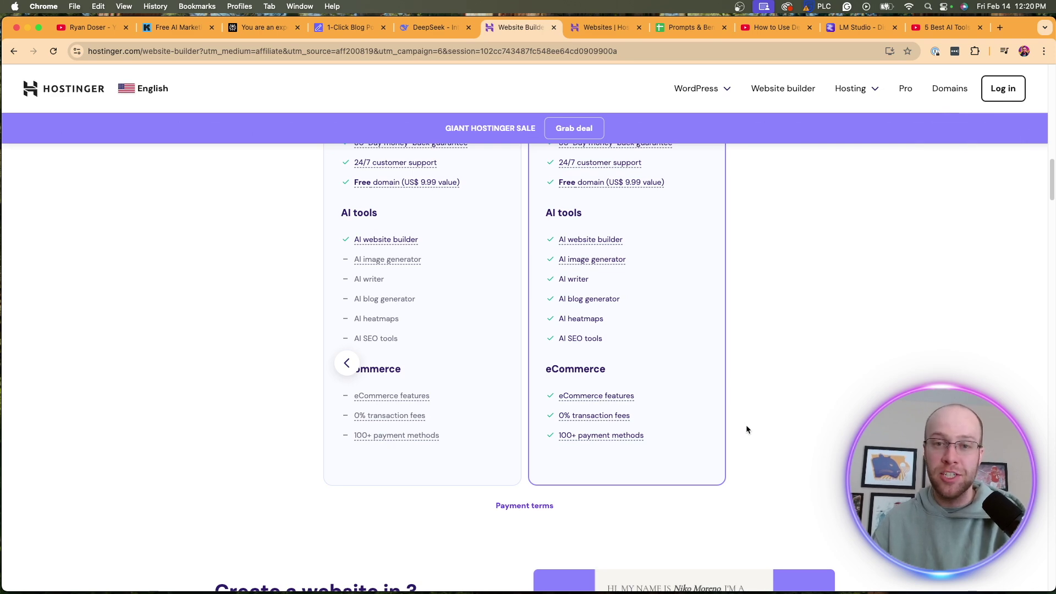
pyautogui.scroll(10, 746, 429)
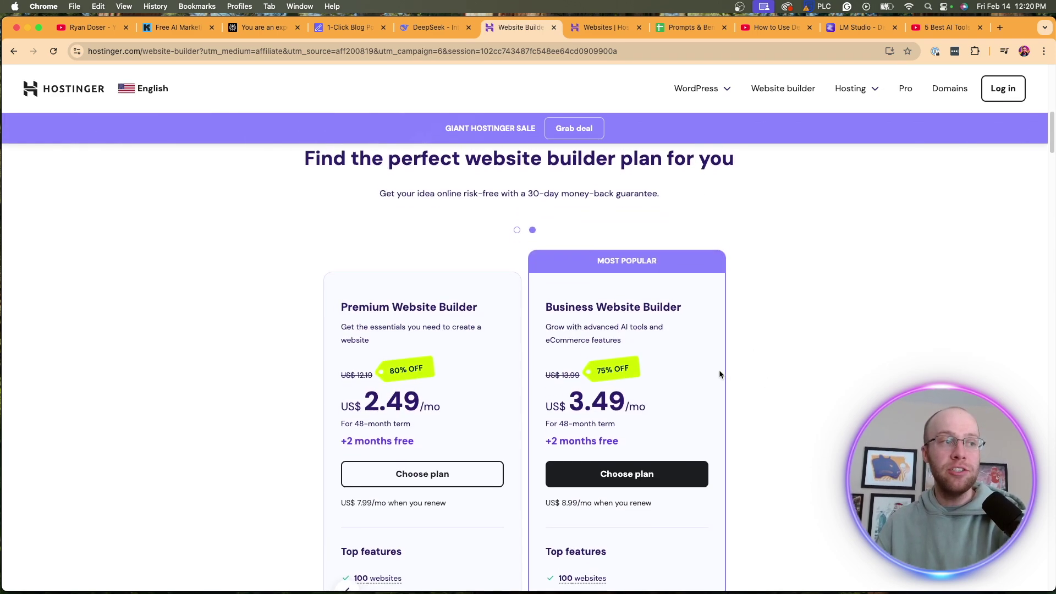
pyautogui.scroll(-1, 708, 401)
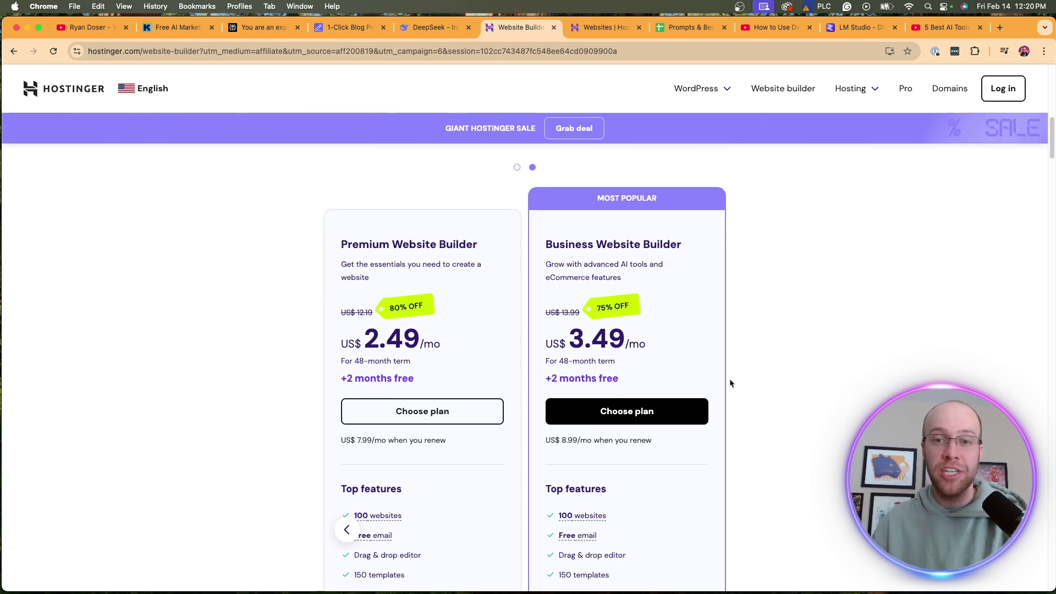
pyautogui.click(626, 412)
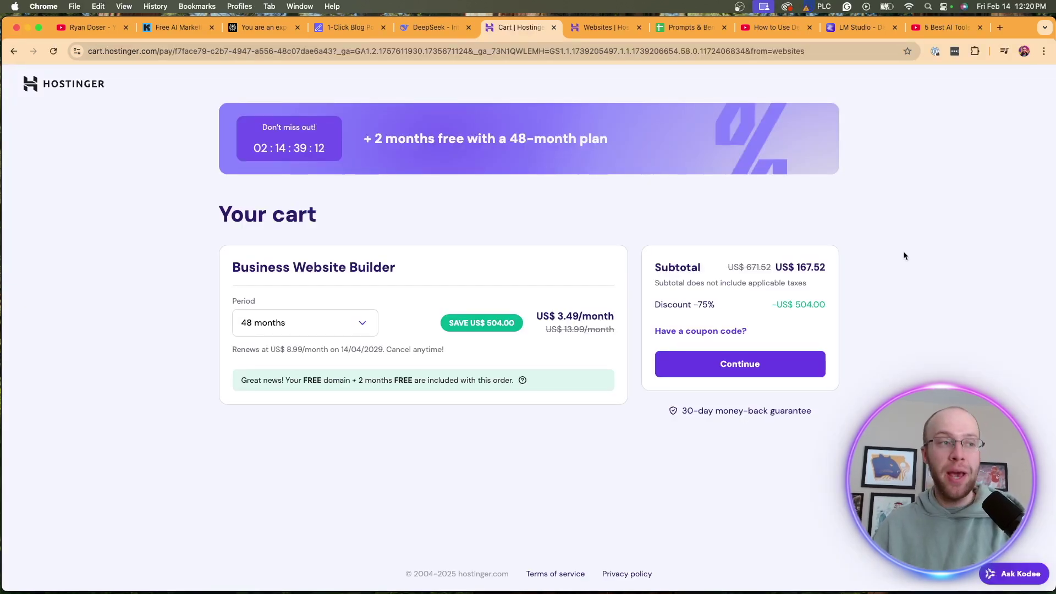
# Apply the creator's 10% coupon code, continue to checkout, and switch to the hPanel websites list
pyautogui.click(699, 330)
pyautogui.click(677, 378)
pyautogui.write('RY')
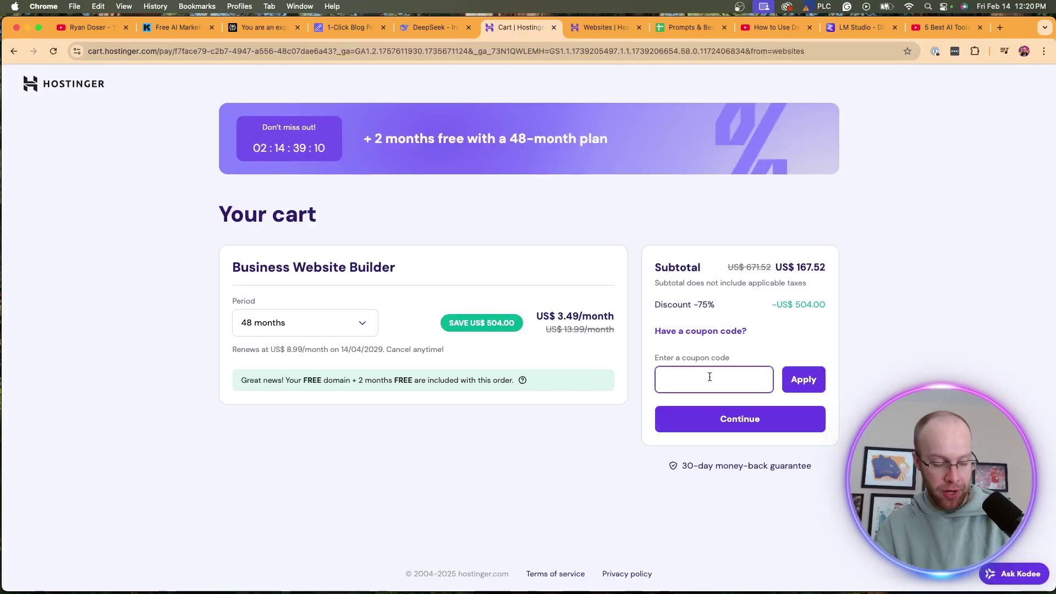
pyautogui.write('ANDOSER')
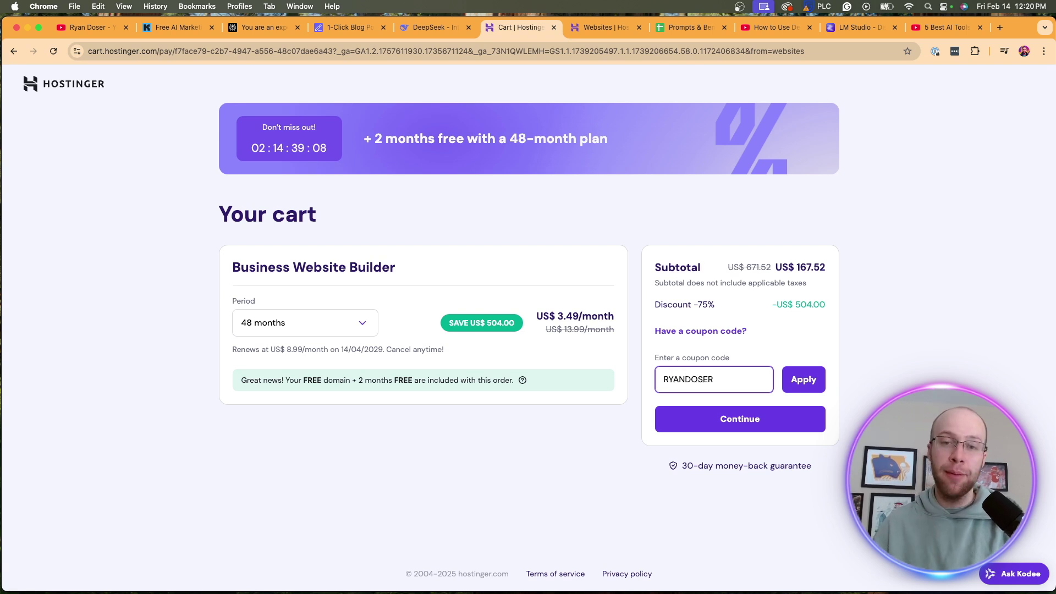
pyautogui.click(817, 380)
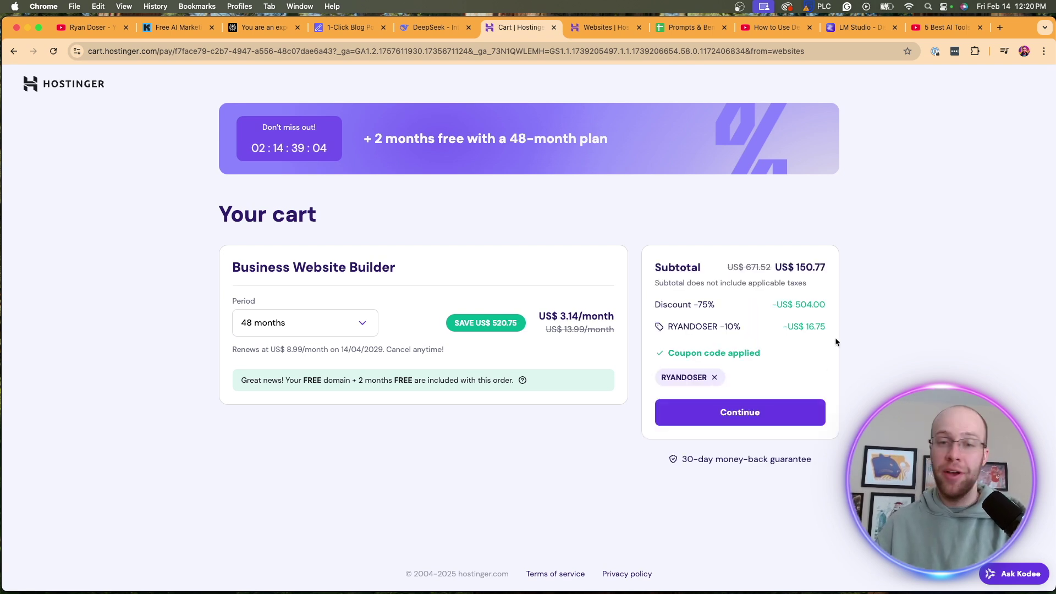
pyautogui.doubleClick(737, 325)
pyautogui.click(735, 330)
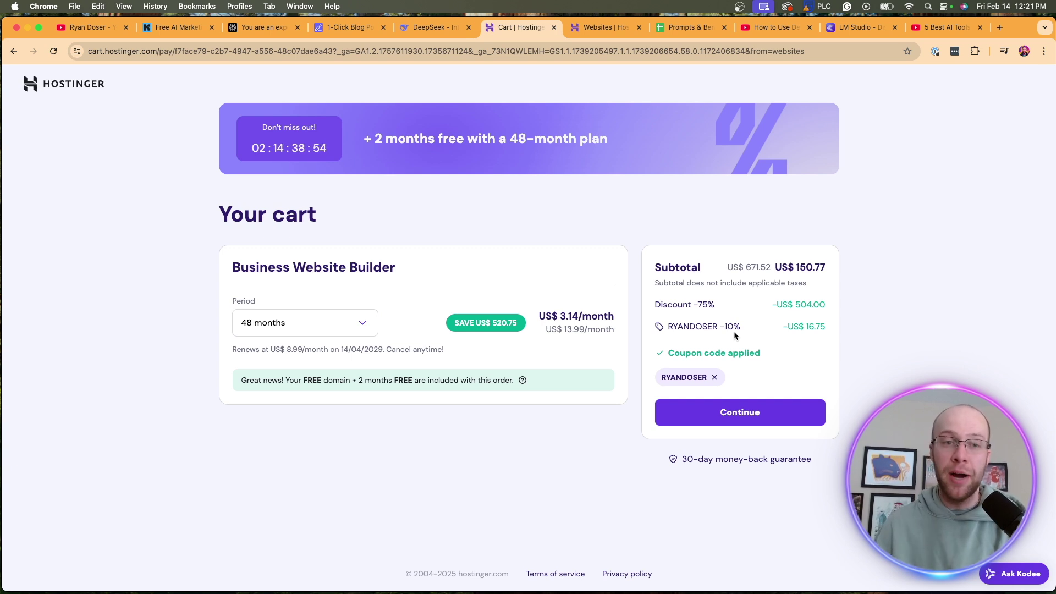
pyautogui.click(766, 420)
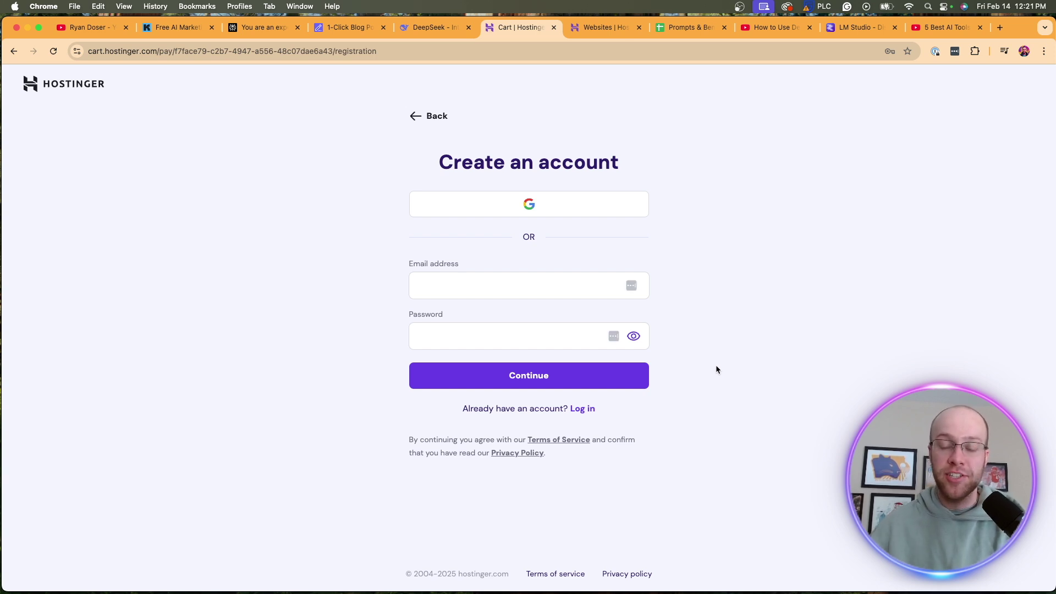
pyautogui.hotkey('ctrl', 'Tab')
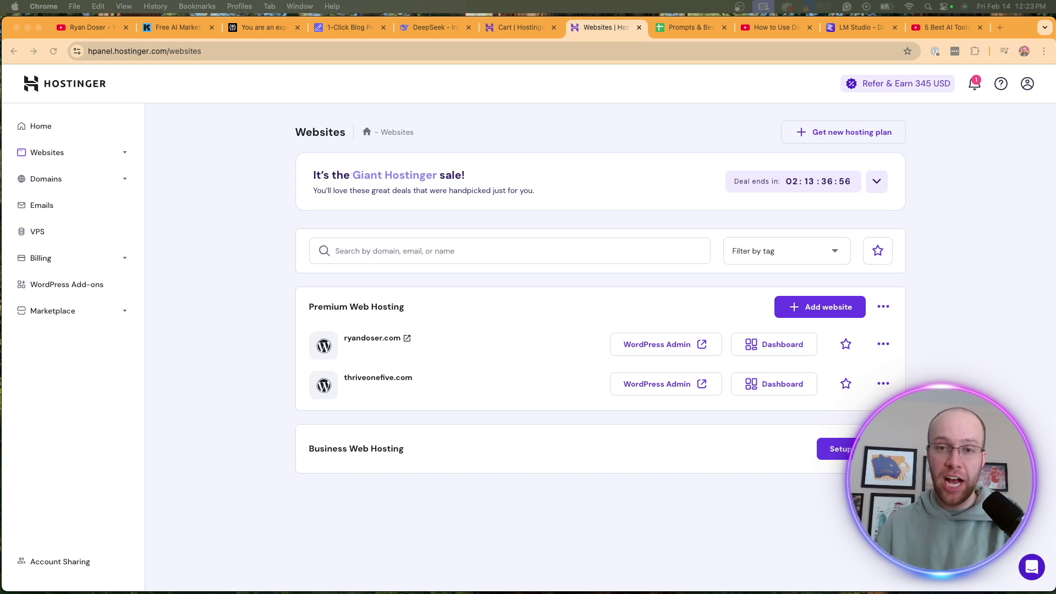
# Expand Websites, choose Add website, and pick Hostinger Website Builder
pyautogui.click(58, 153)
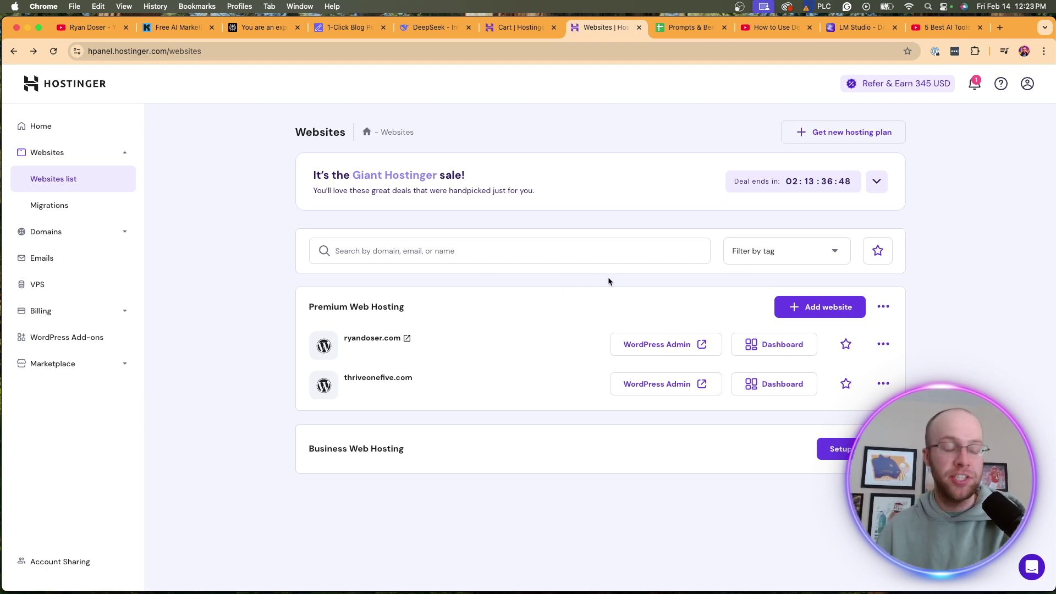
pyautogui.click(823, 313)
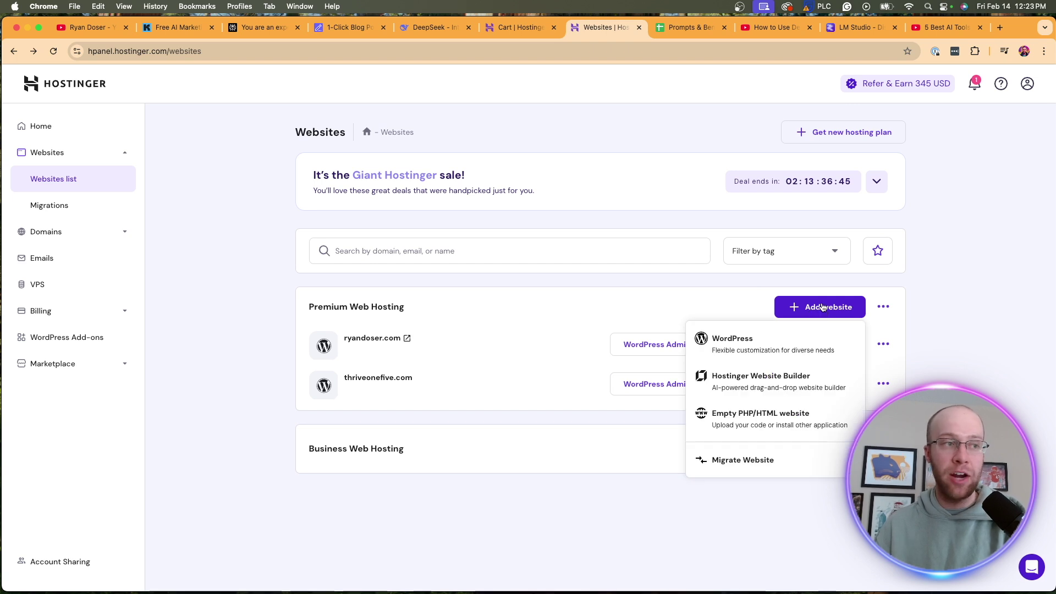
pyautogui.click(787, 385)
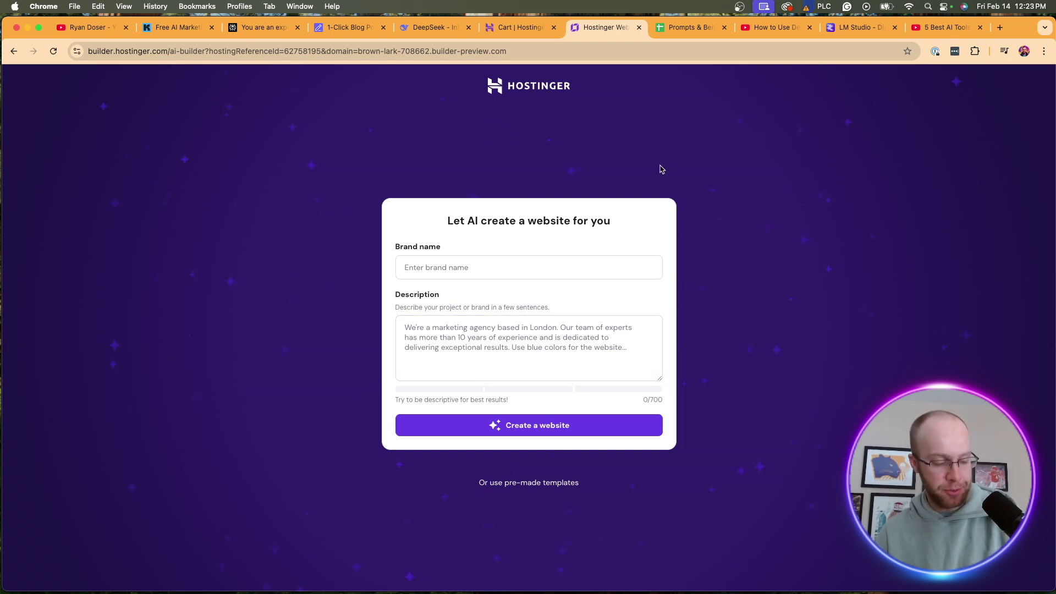
# Take a region screenshot of the 'Let AI create a website for you' form
pyautogui.press('super+shift+4')
pyautogui.moveTo(361, 183); pyautogui.dragTo(696, 468)
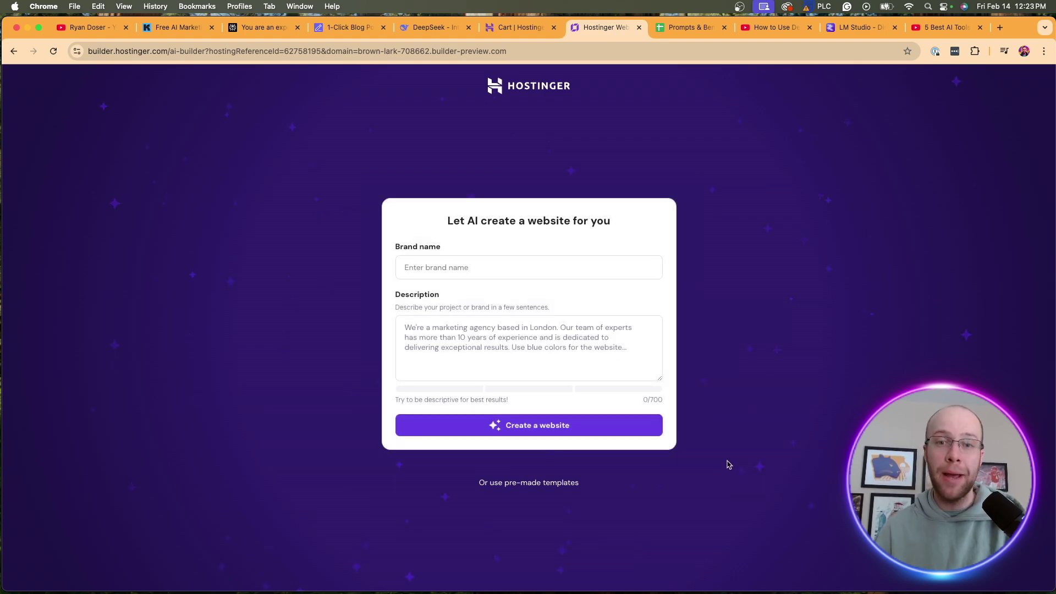
# Return to the Tire Heroes chat and highlight the prompt's request, business context, and location
pyautogui.click(430, 29)
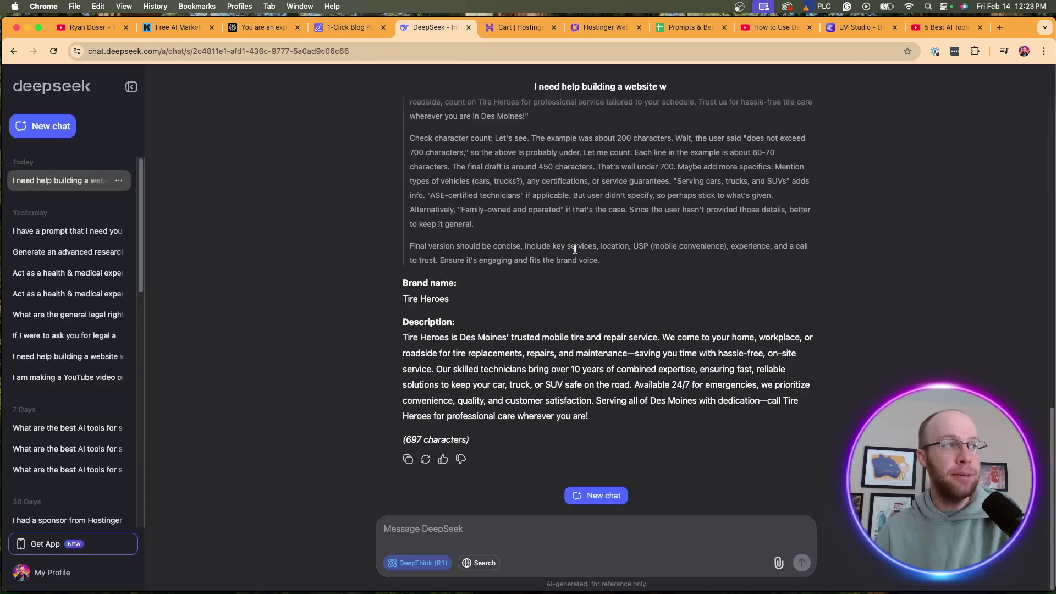
pyautogui.scroll(15, 584, 248)
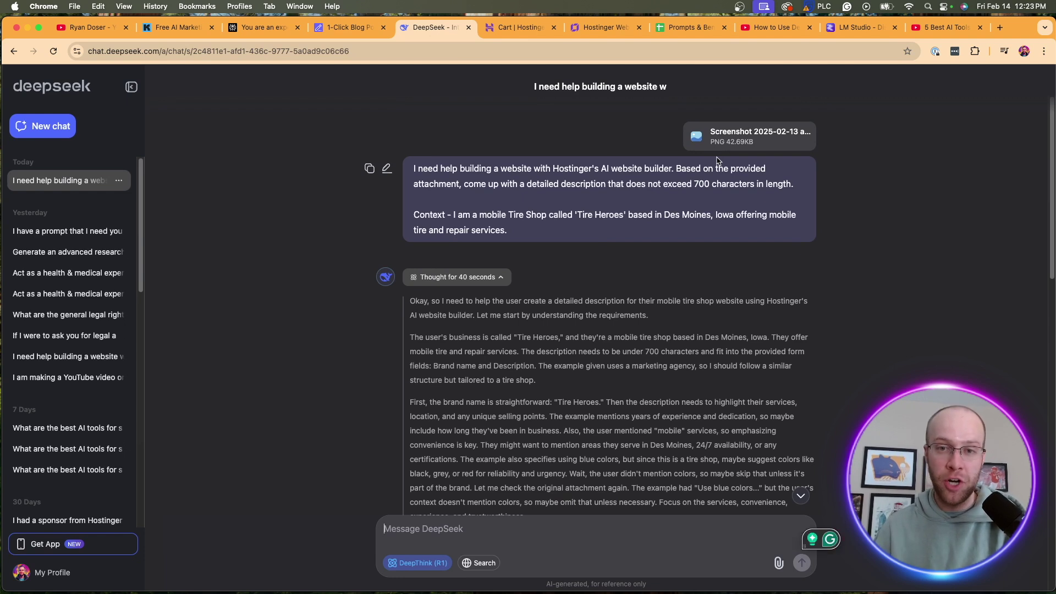
pyautogui.moveTo(418, 170); pyautogui.dragTo(696, 186)
pyautogui.click(680, 186)
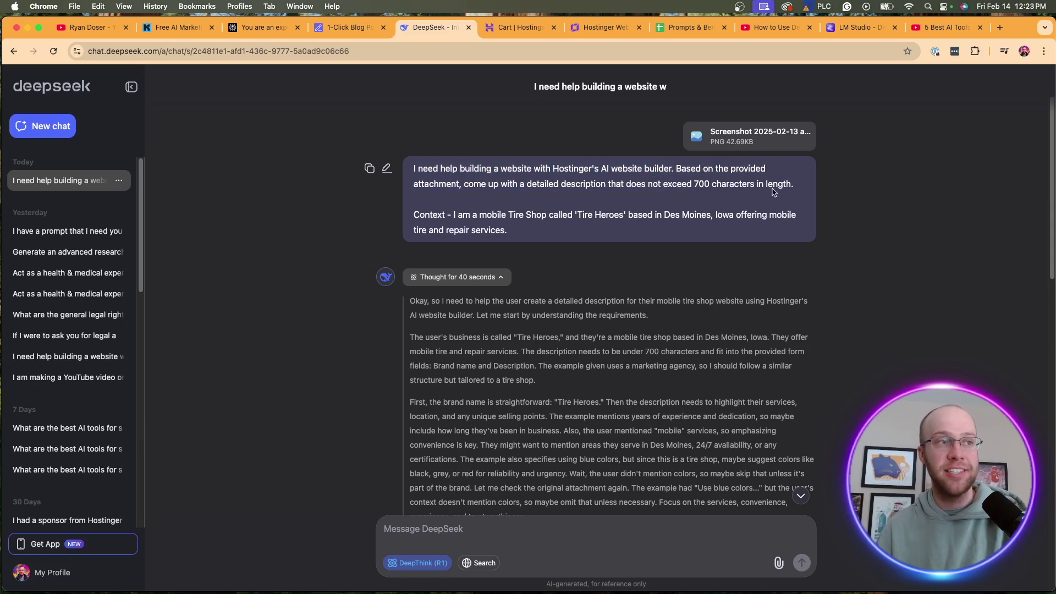
pyautogui.moveTo(510, 231); pyautogui.dragTo(478, 219)
pyautogui.click(442, 214)
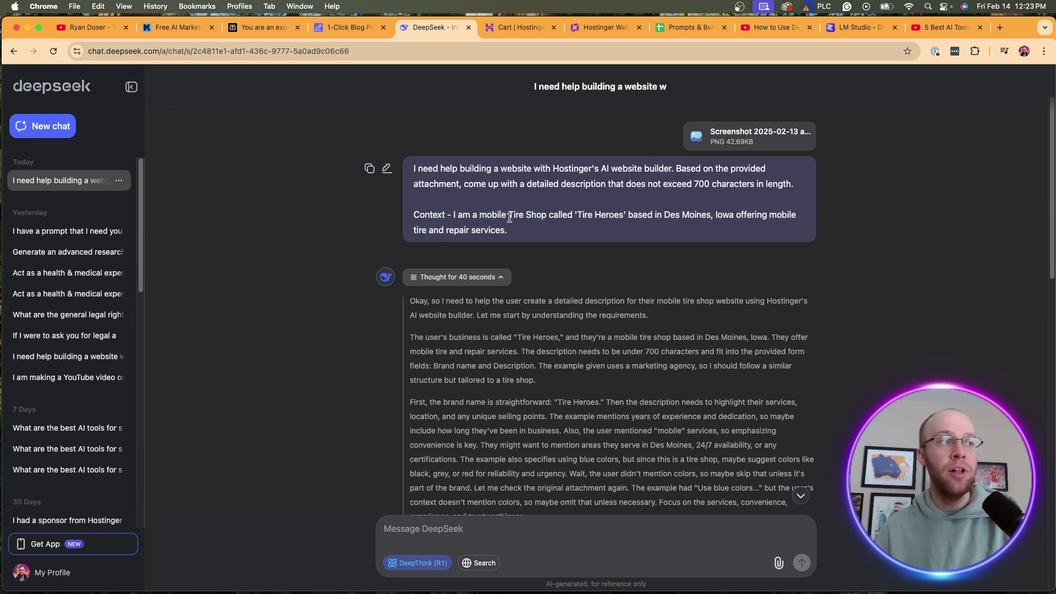
pyautogui.moveTo(512, 217); pyautogui.dragTo(732, 213)
pyautogui.click(733, 213)
# Select the generated Tire Heroes Description paragraph in the reply
pyautogui.scroll(-10, 708, 234)
pyautogui.scroll(-5, 708, 234)
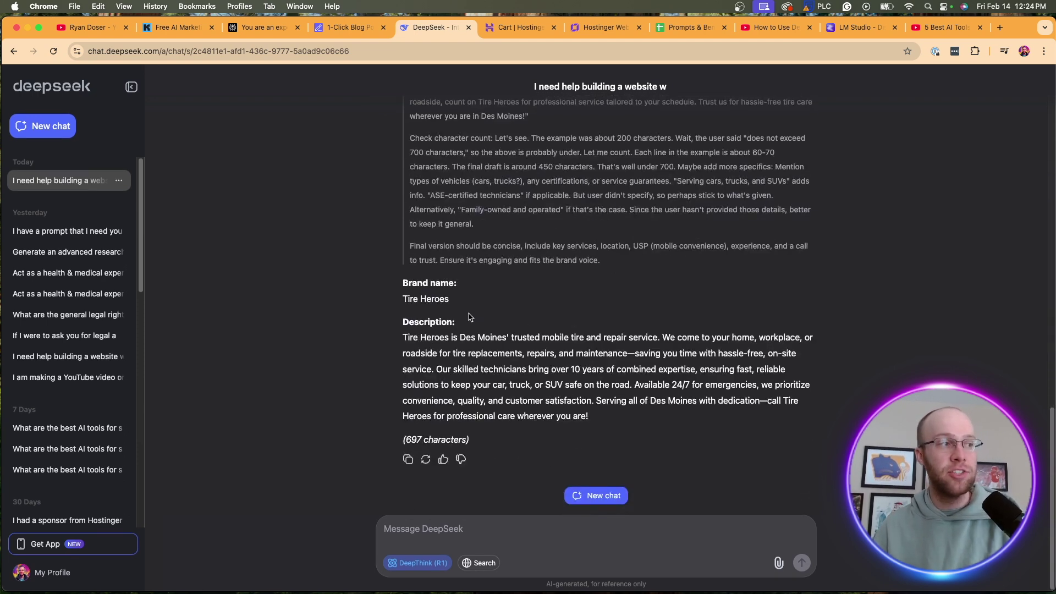
pyautogui.moveTo(603, 418); pyautogui.dragTo(399, 347)
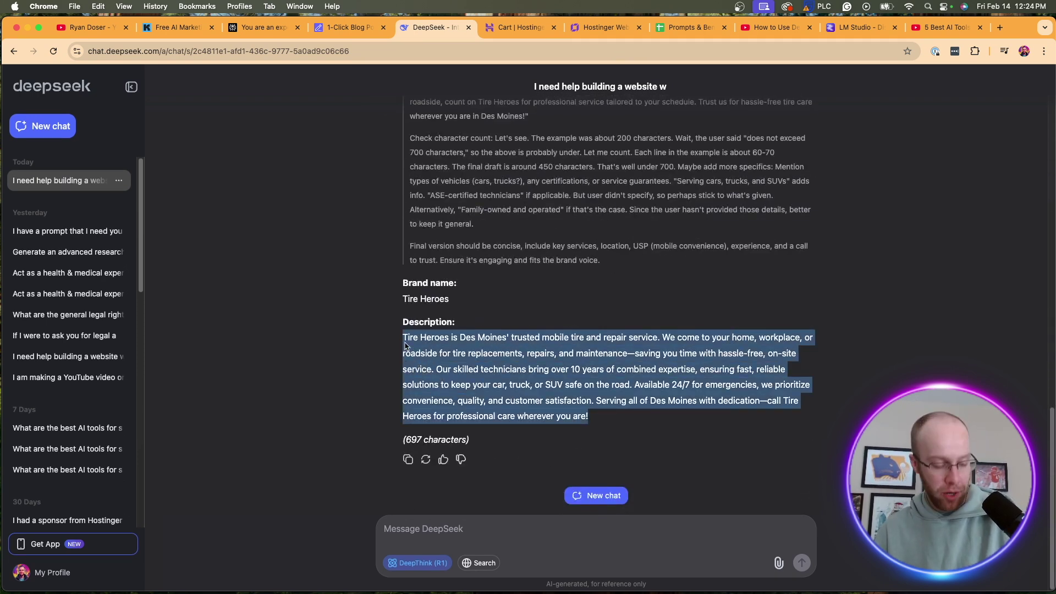
# Generate an AI website with brand name 'Tire Heroes' and the pasted Tire Heroes description
pyautogui.click(520, 28)
pyautogui.click(605, 28)
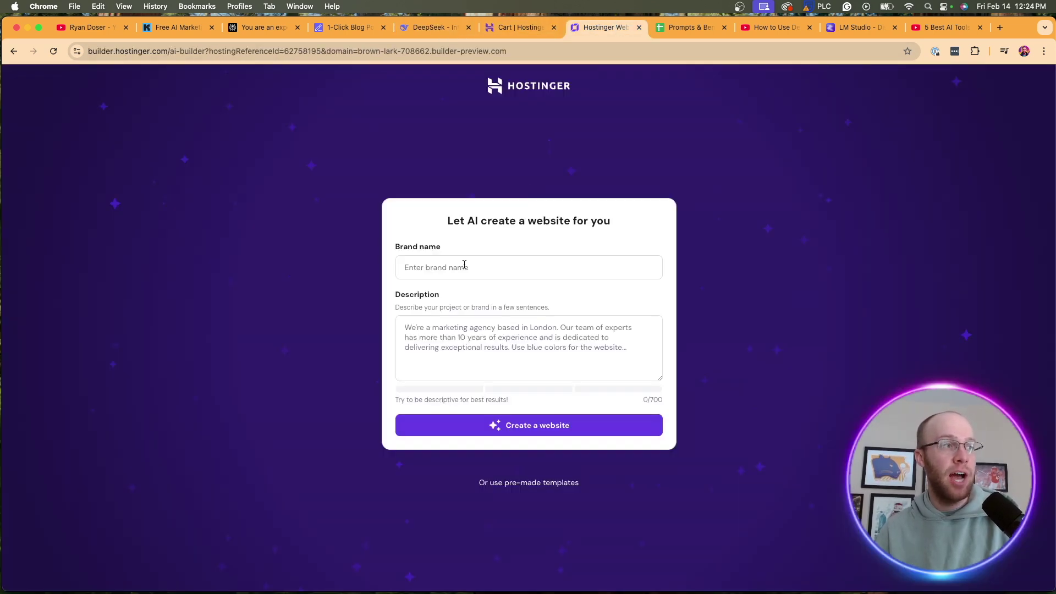
pyautogui.click(464, 266)
pyautogui.write('Tire Heroes')
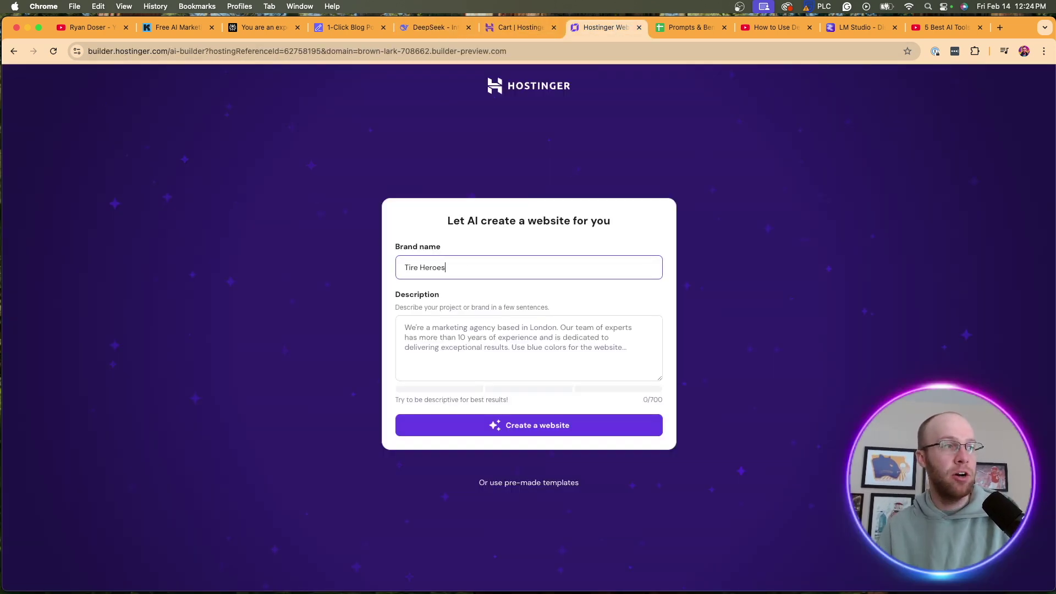
pyautogui.doubleClick(520, 306)
pyautogui.click(499, 337)
pyautogui.press('super+v')
pyautogui.click(589, 425)
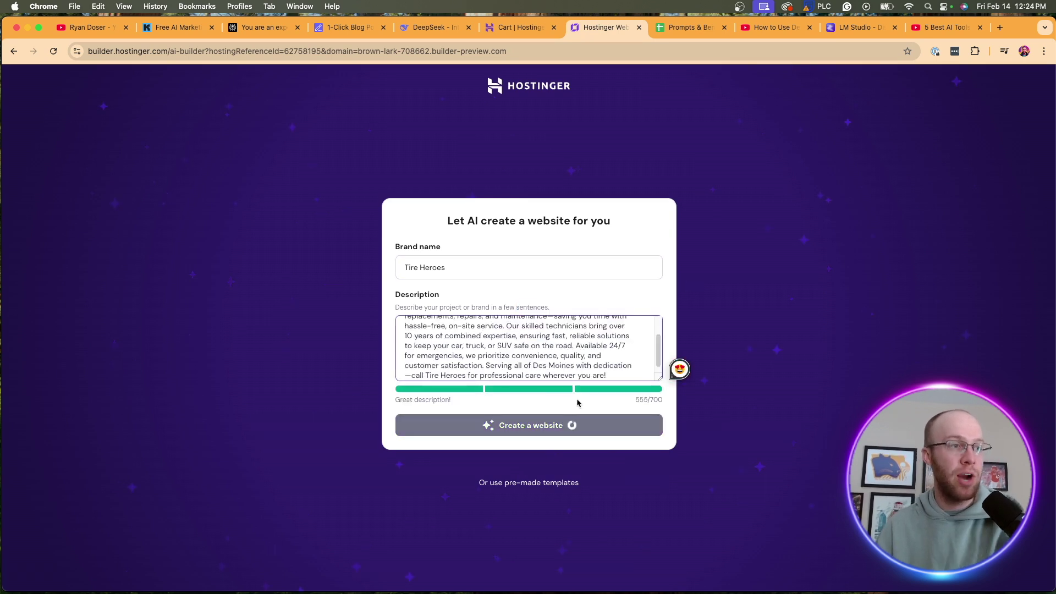
pyautogui.click(529, 425)
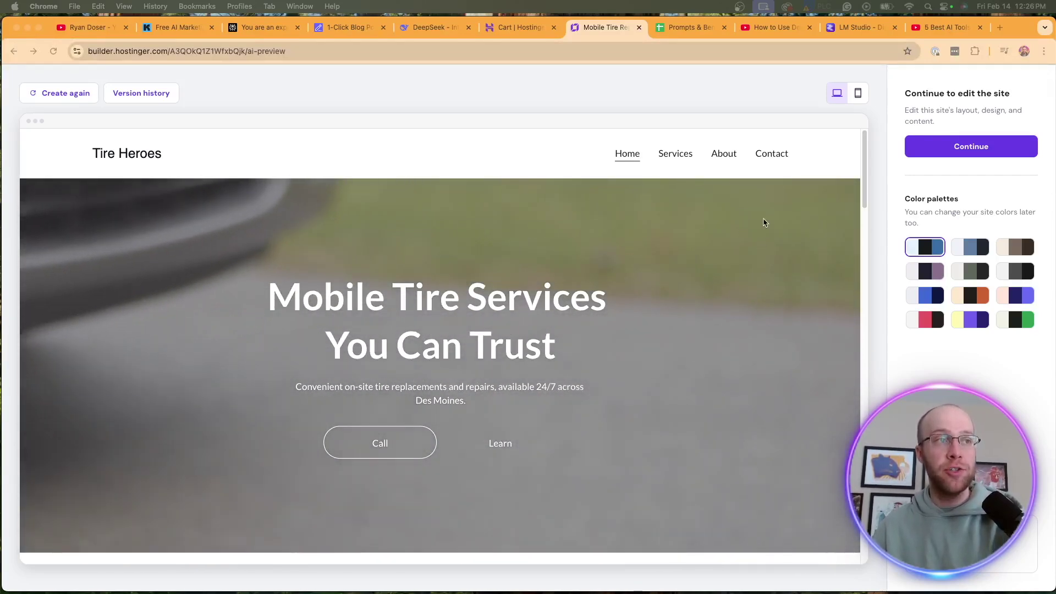
# Open the generated Tire Heroes site in the editor, save it, and publish it live
pyautogui.click(971, 146)
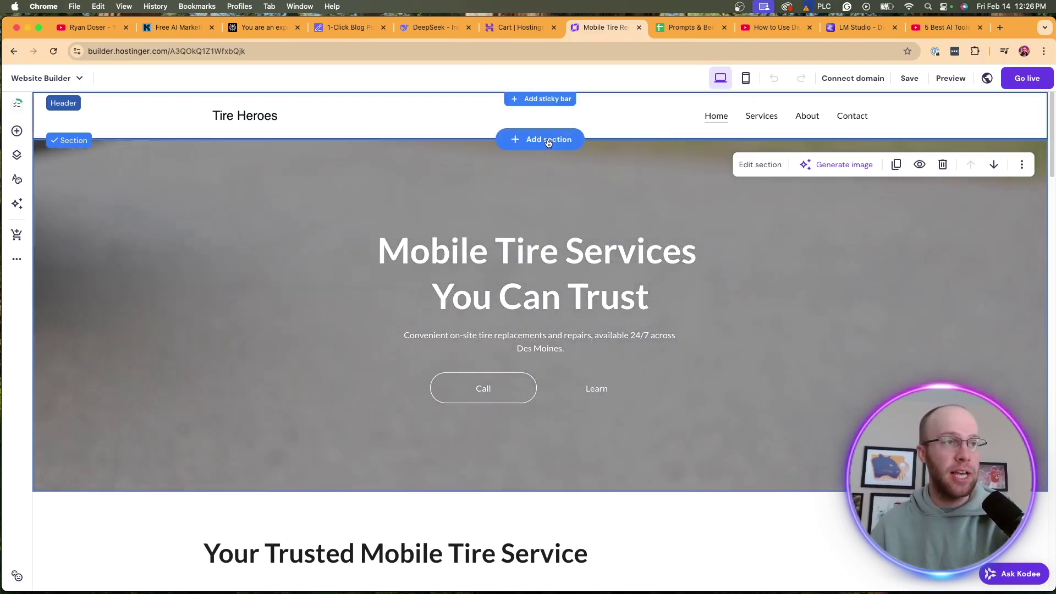
pyautogui.click(853, 78)
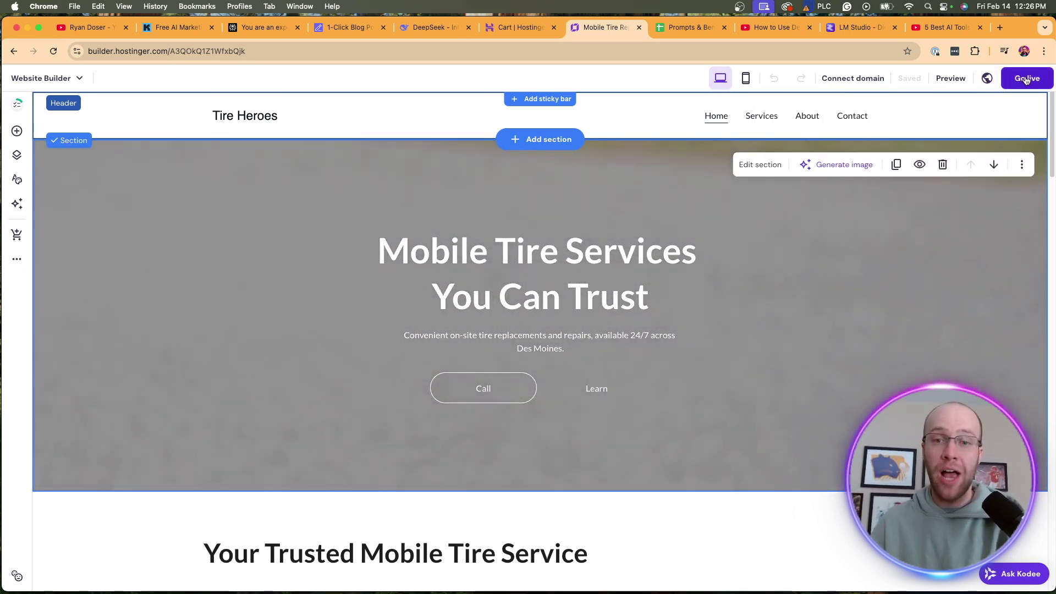
pyautogui.click(1026, 79)
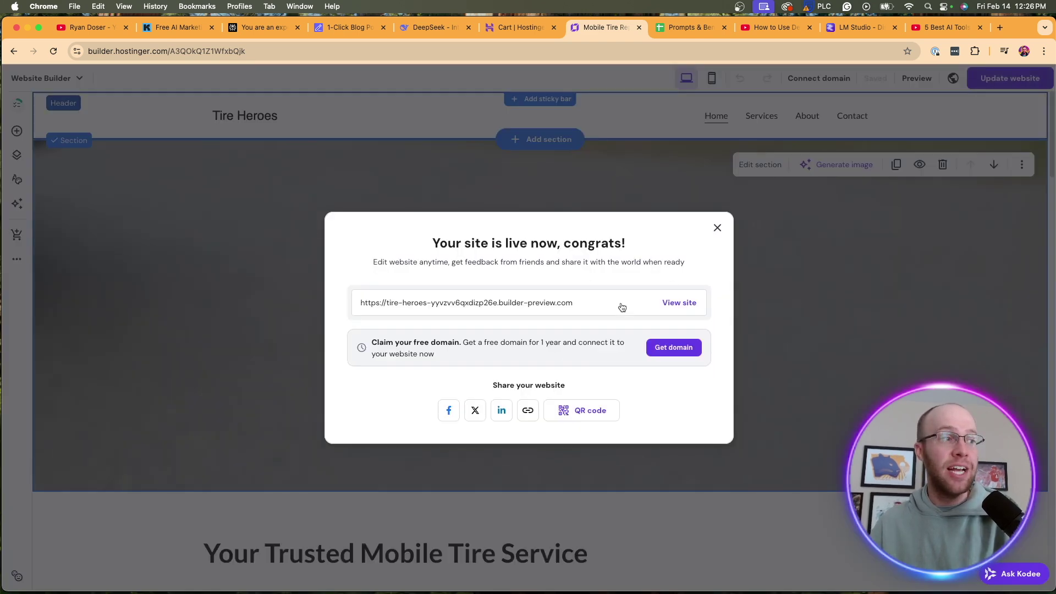
# Open the live Tire Heroes site and save its home page as 'Webpage, Complete', then return to DeepSeek
pyautogui.click(677, 303)
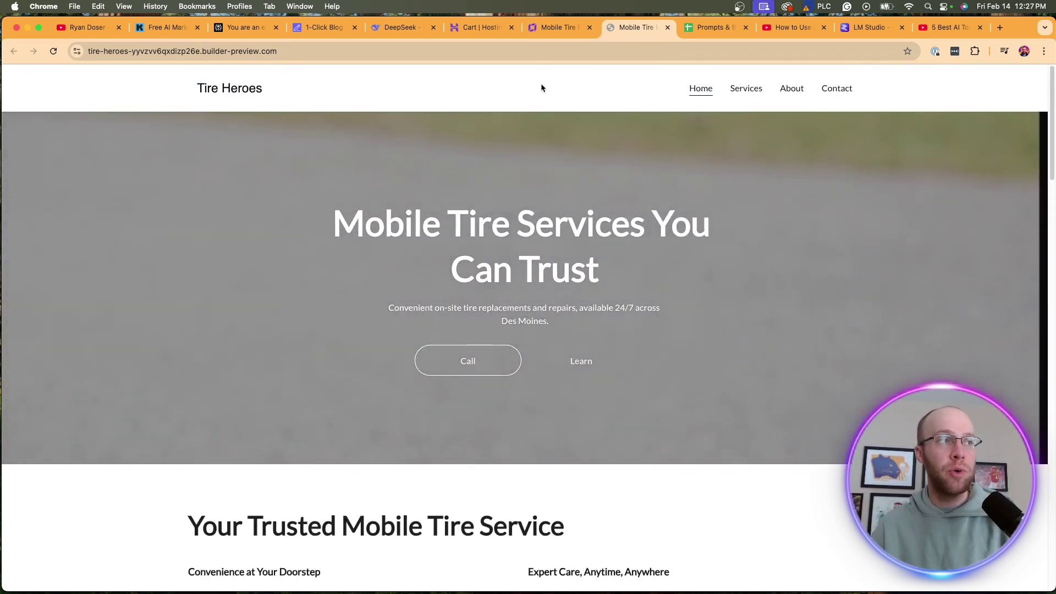
pyautogui.rightClick(540, 84)
pyautogui.click(453, 93)
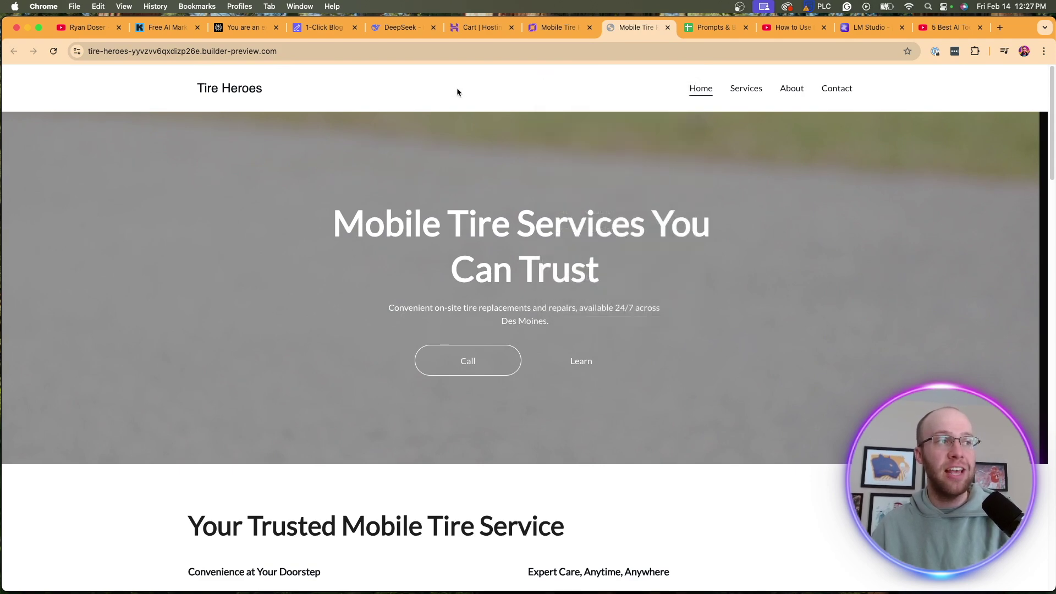
pyautogui.rightClick(496, 80)
pyautogui.click(544, 127)
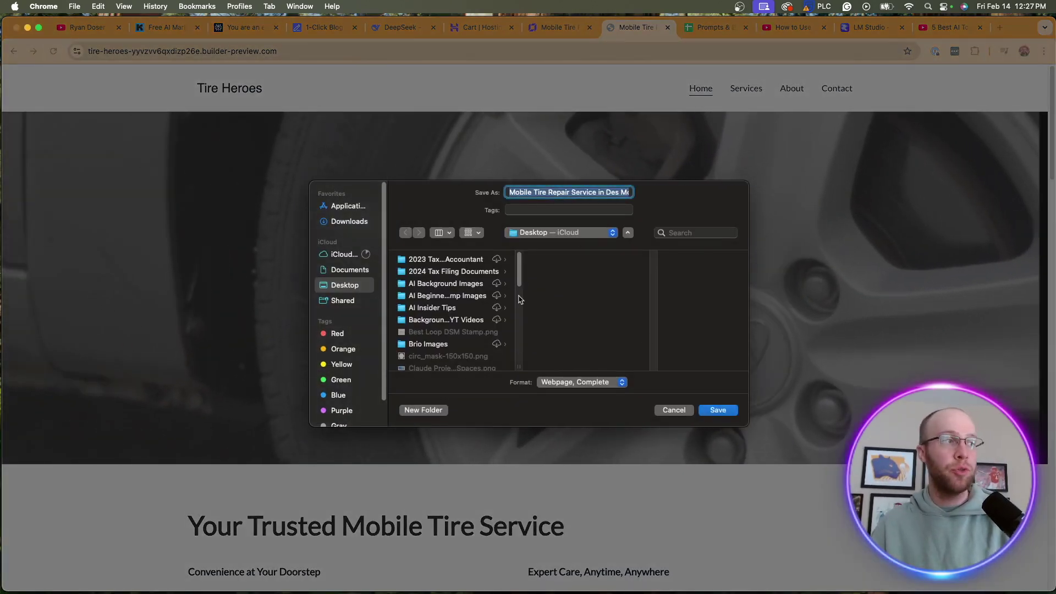
pyautogui.click(718, 409)
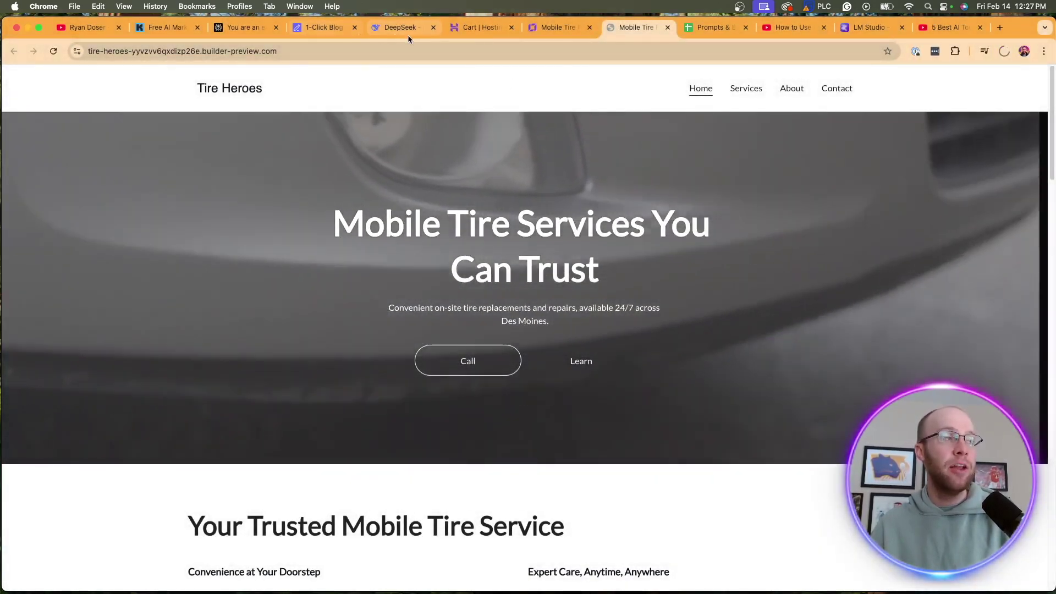
pyautogui.click(407, 32)
# Send DeepSeek the SEO page-content request with the saved Mobile Tire Repair PDF attached
pyautogui.click(492, 531)
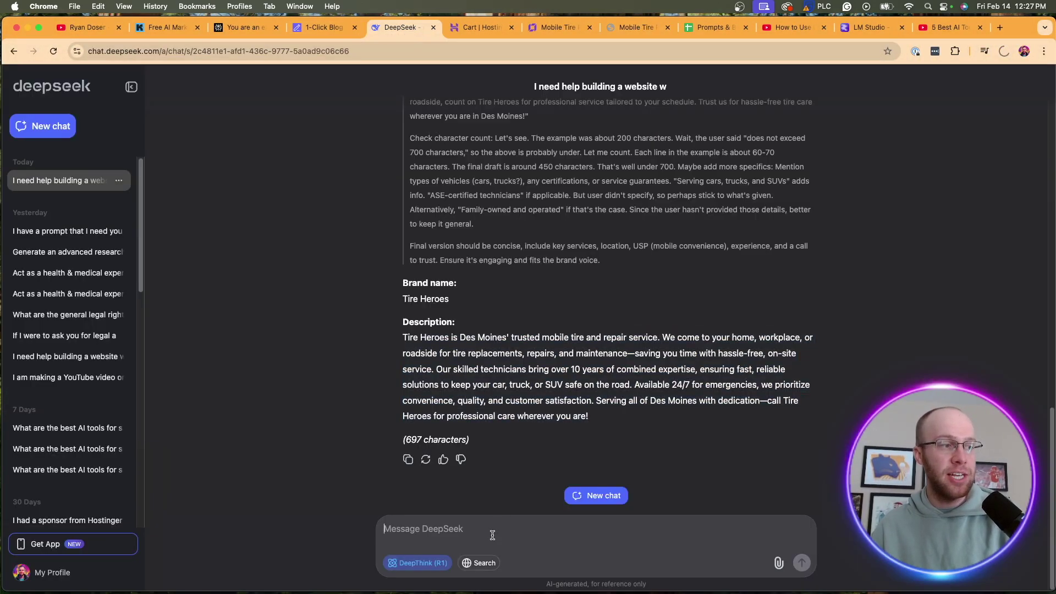
pyautogui.write("Ok great, now the website is built and I've uploaded a screenshot of the home page. Can you help me generate content for the following pages: Home, Services, About, Contact")
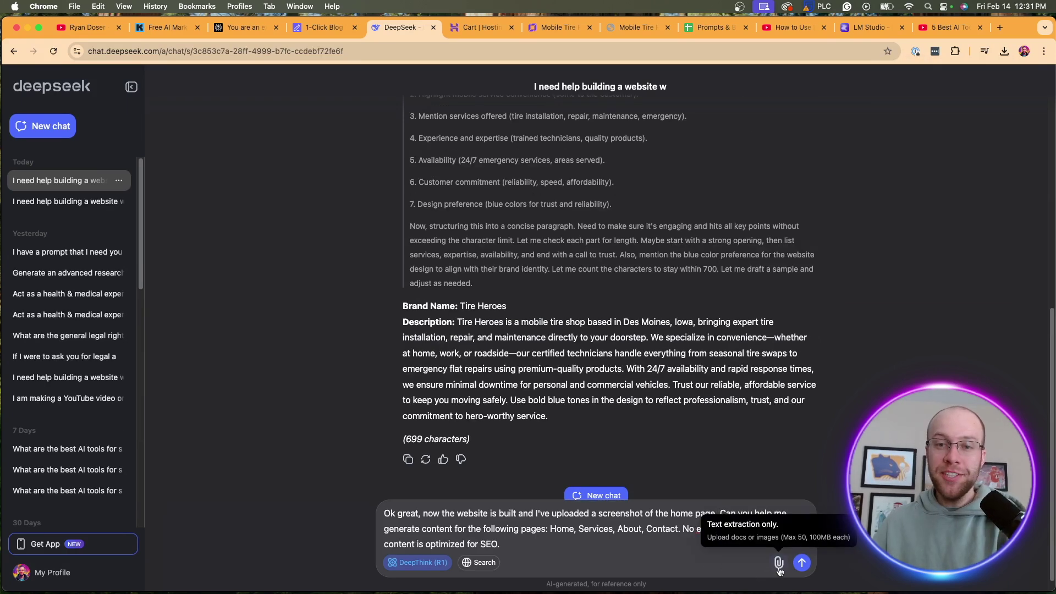
pyautogui.click(779, 562)
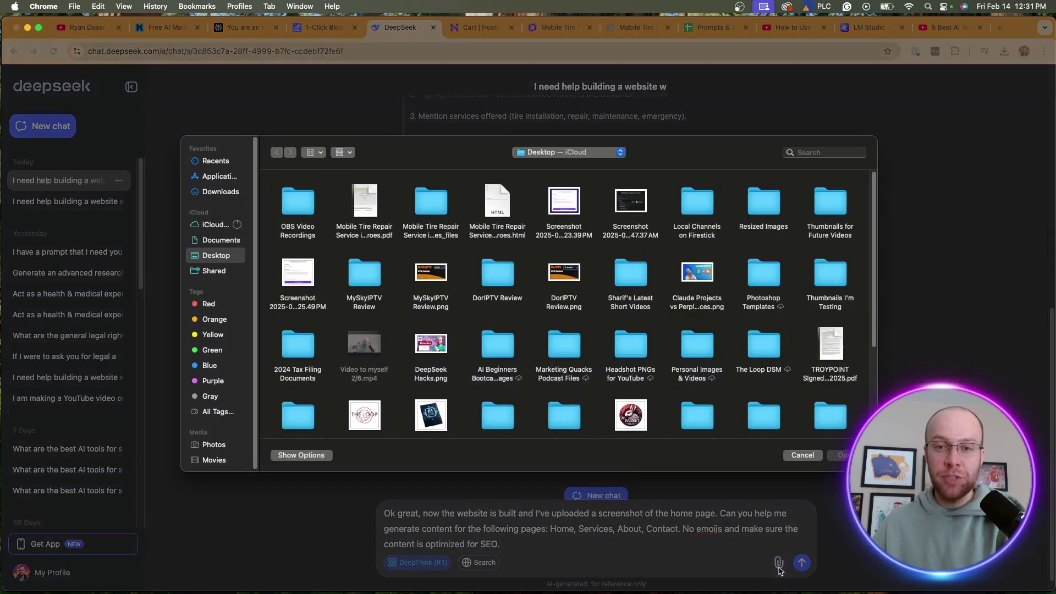
pyautogui.doubleClick(364, 209)
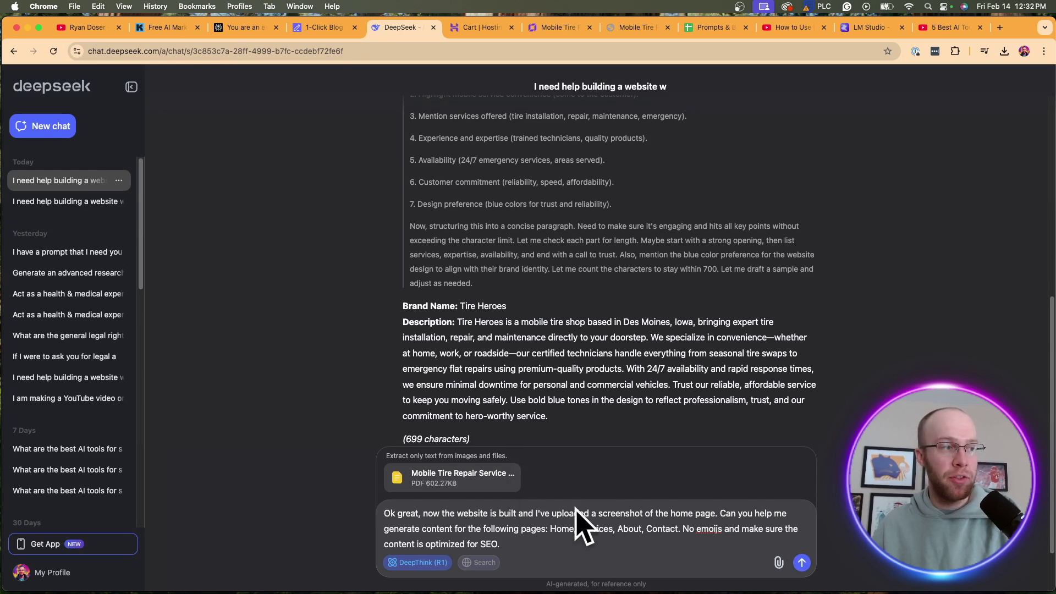
pyautogui.click(802, 563)
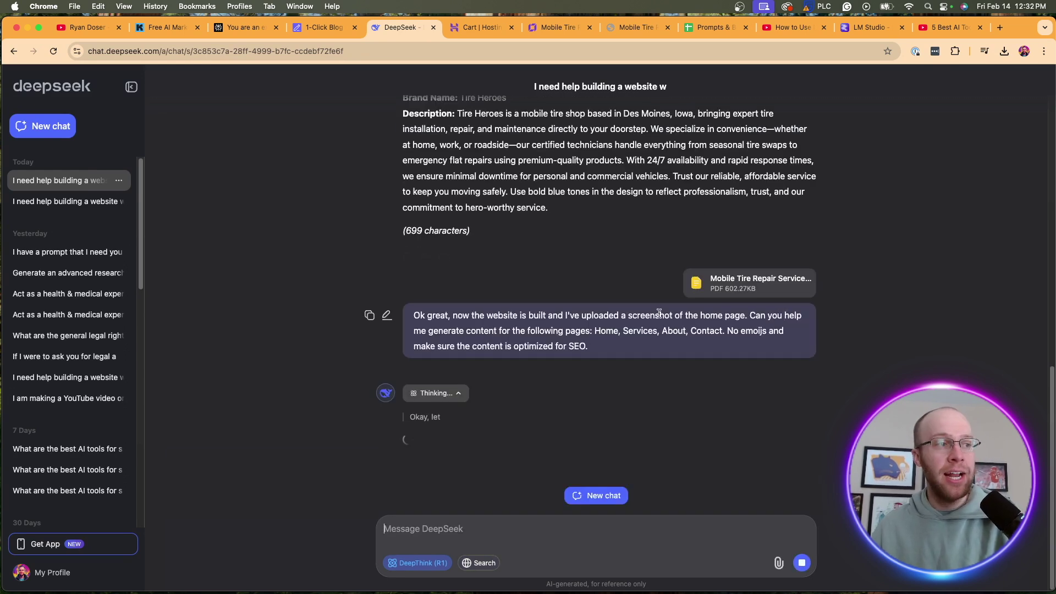
pyautogui.moveTo(594, 318); pyautogui.dragTo(735, 318)
pyautogui.click(637, 28)
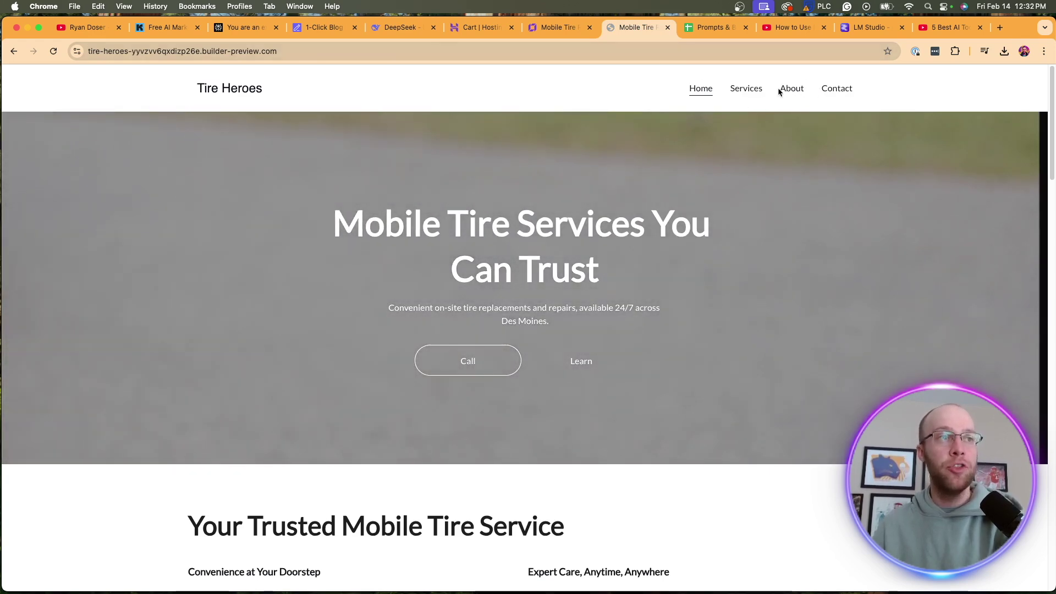
# Scroll through the Tire Heroes preview's Services page
pyautogui.click(752, 89)
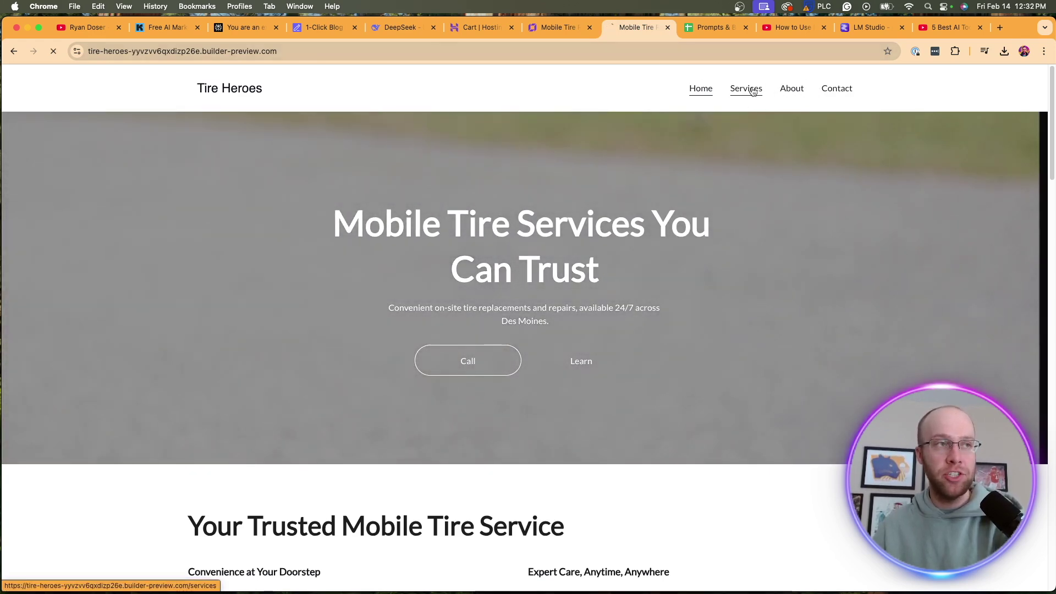
pyautogui.scroll(-1, 850, 266)
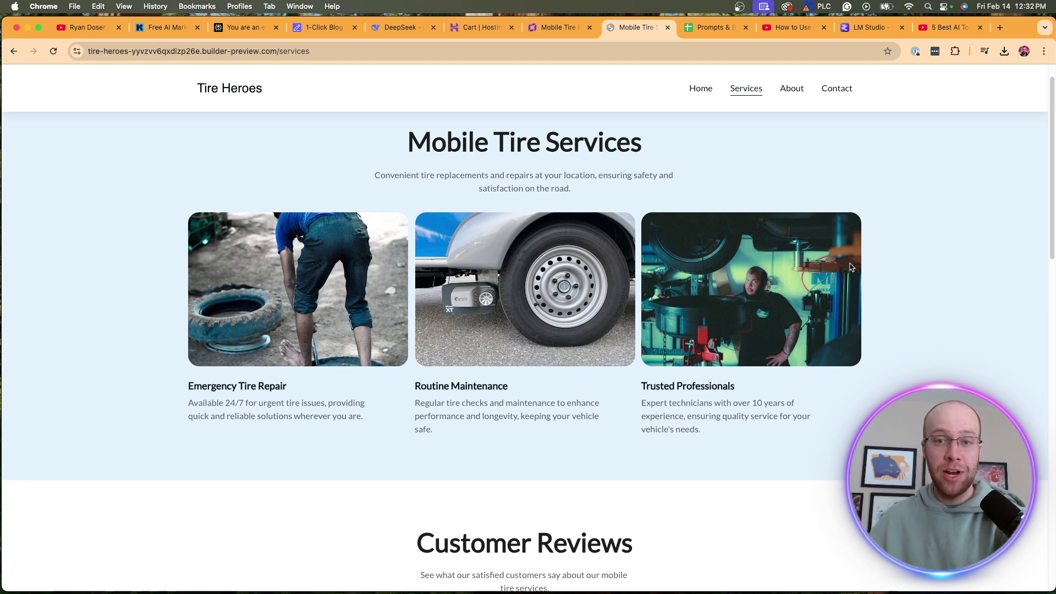
pyautogui.scroll(-8, 850, 267)
pyautogui.scroll(3, 773, 254)
pyautogui.scroll(-9, 572, 231)
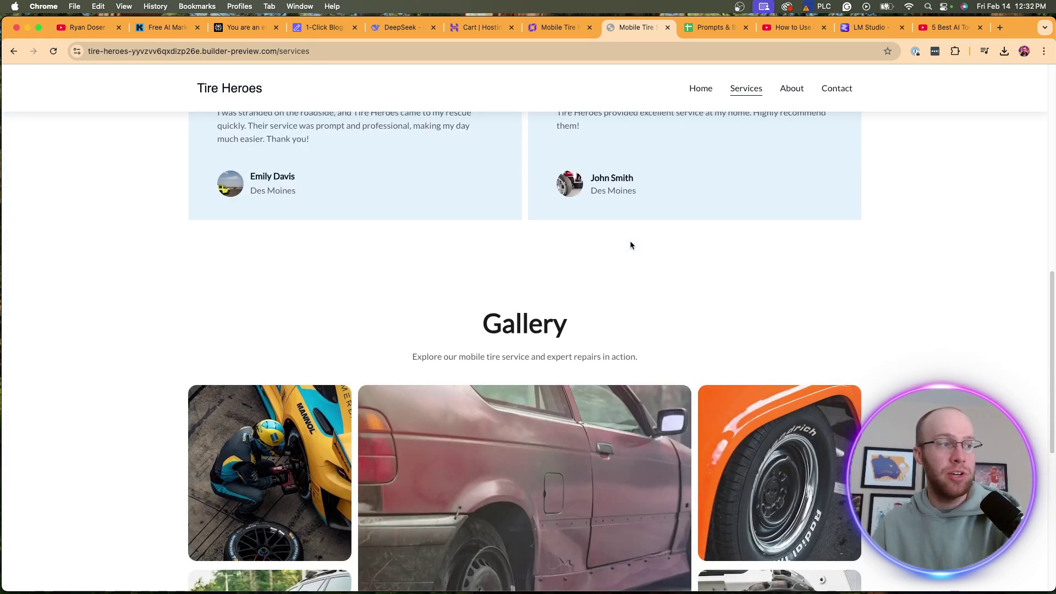
pyautogui.scroll(-8, 646, 245)
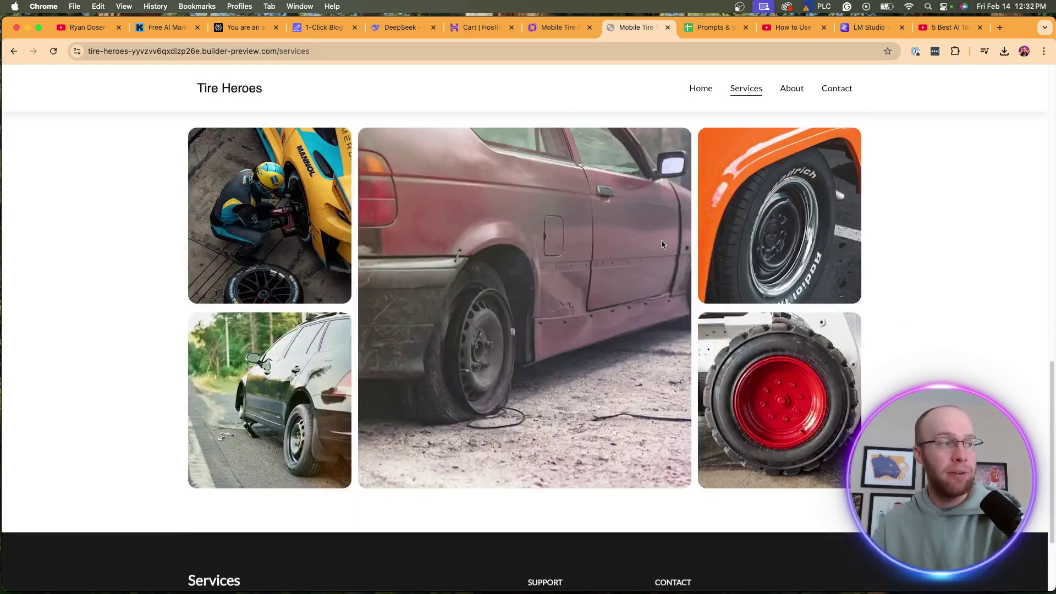
pyautogui.scroll(-4, 653, 249)
pyautogui.scroll(8, 653, 275)
pyautogui.scroll(-8, 652, 308)
pyautogui.scroll(20, 682, 258)
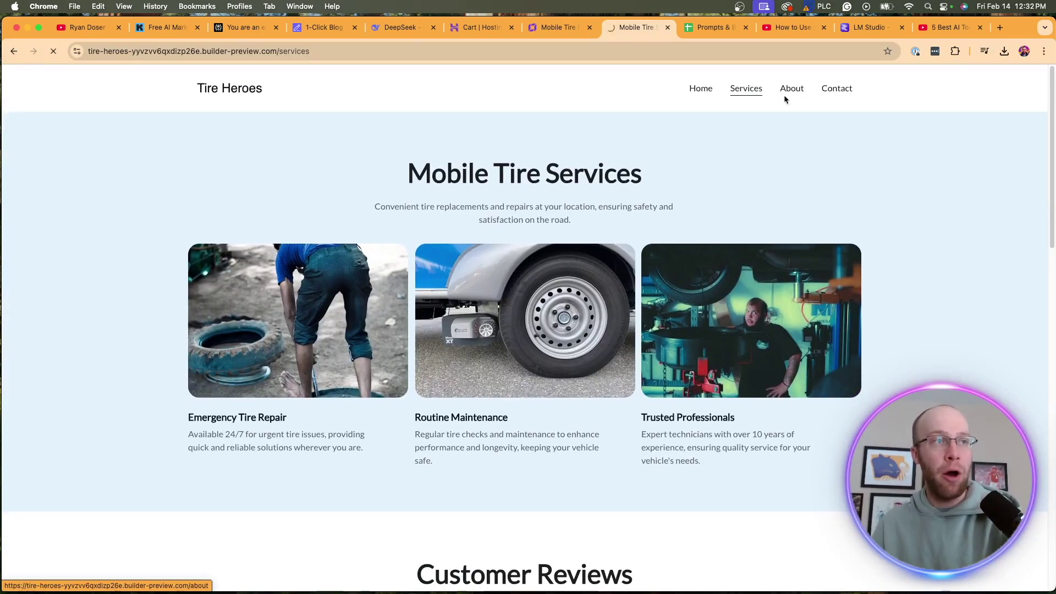
# View the preview's About and Home pages, then go back to DeepSeek's reply
pyautogui.click(790, 89)
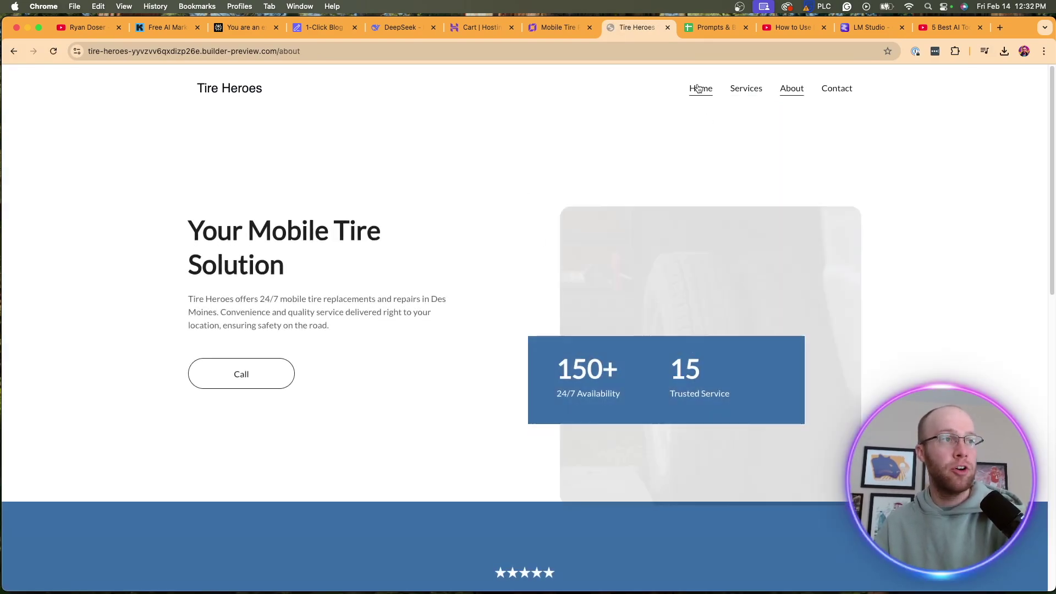
pyautogui.click(698, 88)
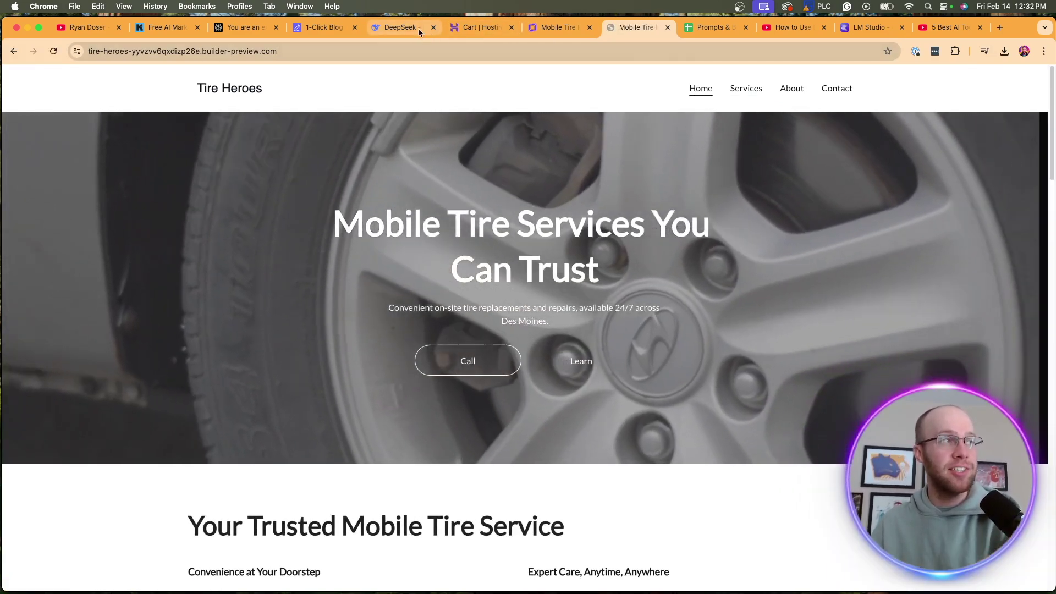
pyautogui.click(416, 28)
# Scroll through DeepSeek's drafted Home and Services page content, then switch to the site preview
pyautogui.scroll(7, 672, 235)
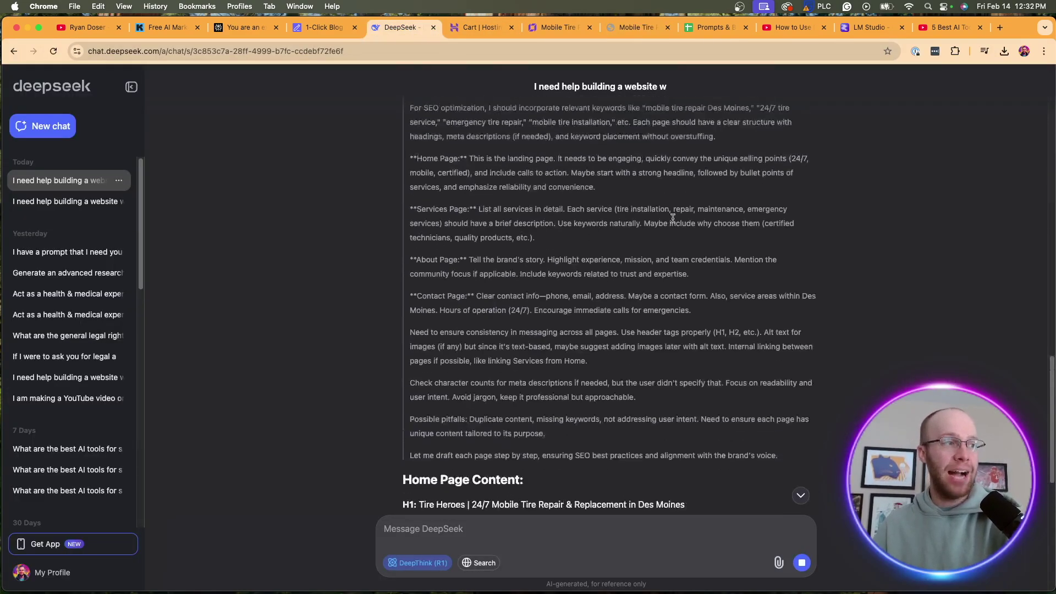
pyautogui.scroll(-6, 673, 220)
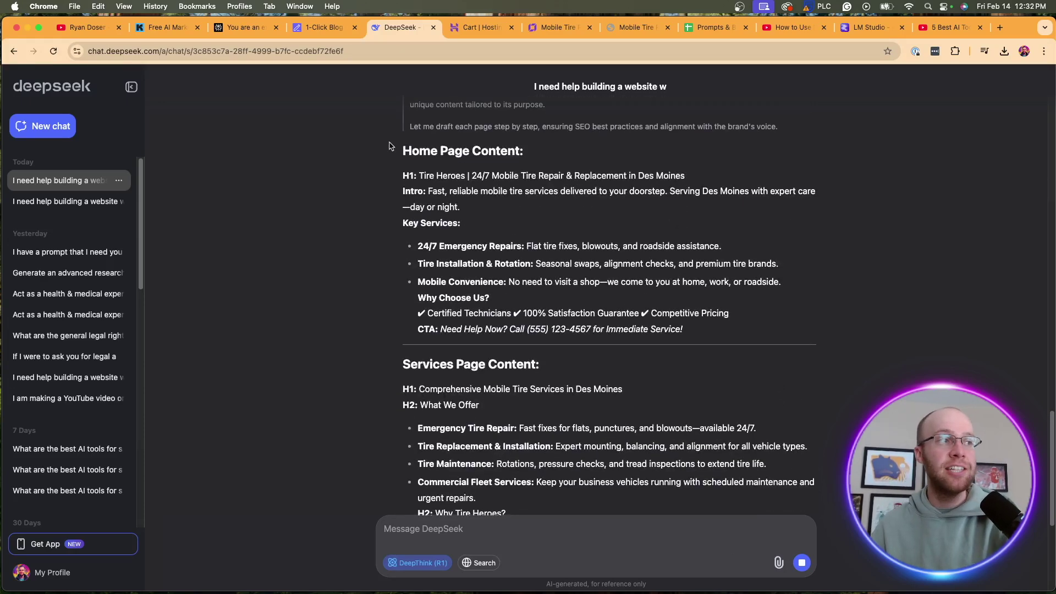
pyautogui.scroll(-5, 588, 279)
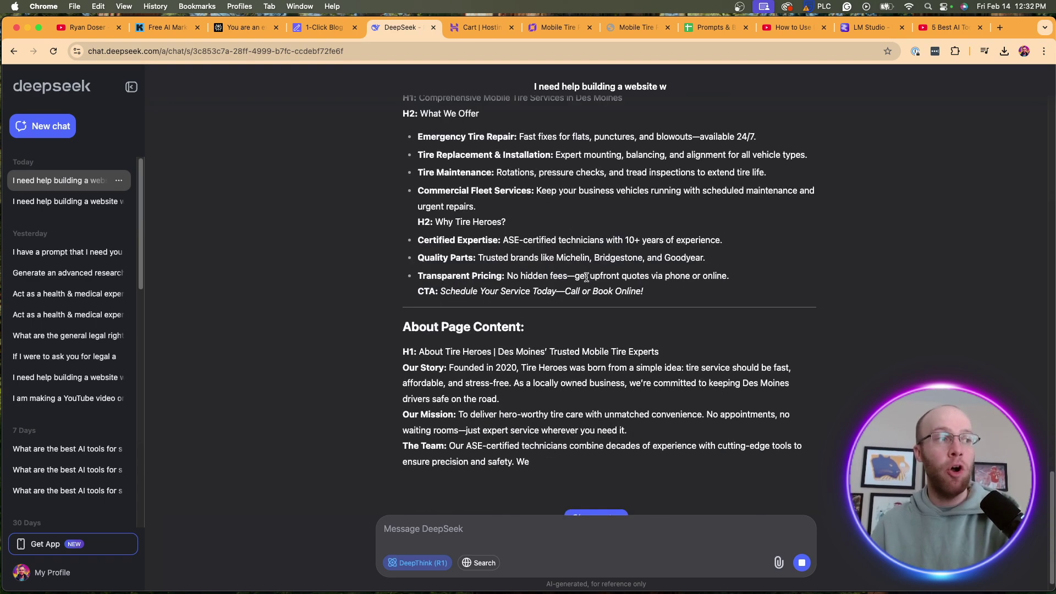
pyautogui.scroll(2, 589, 279)
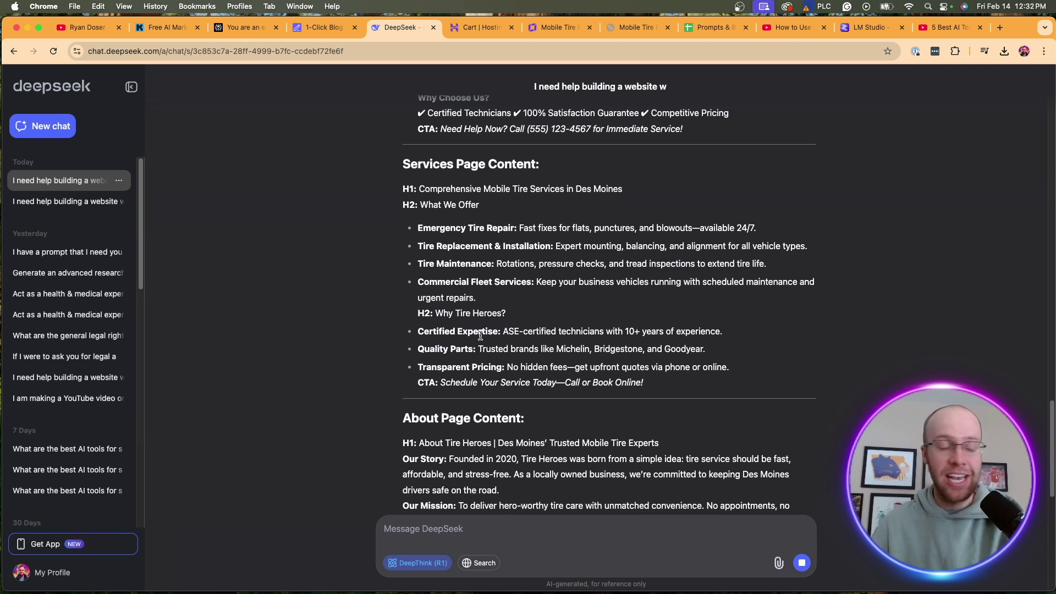
pyautogui.scroll(-7, 480, 336)
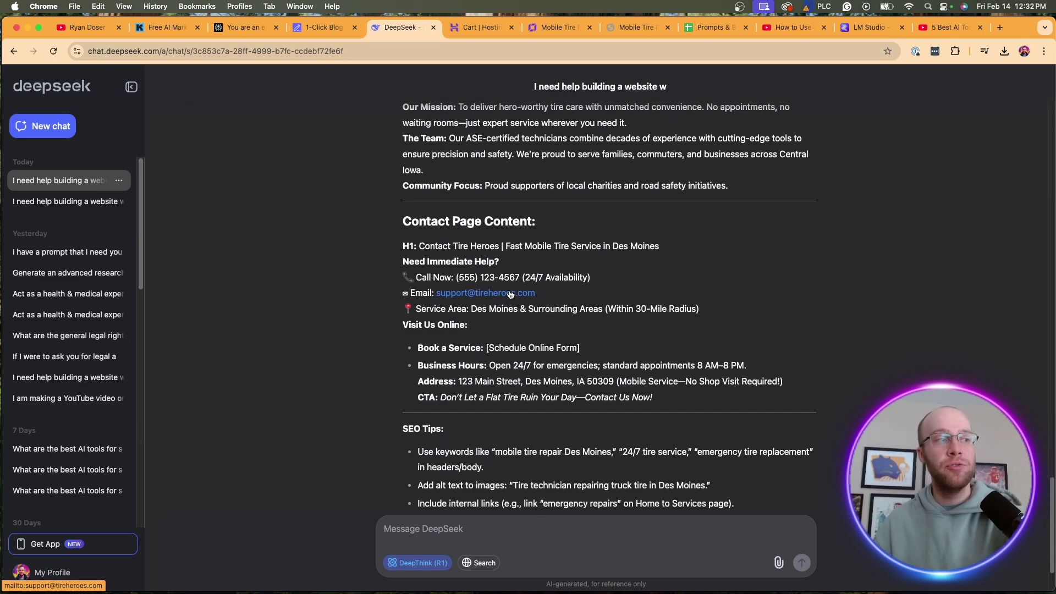
pyautogui.scroll(-2, 632, 286)
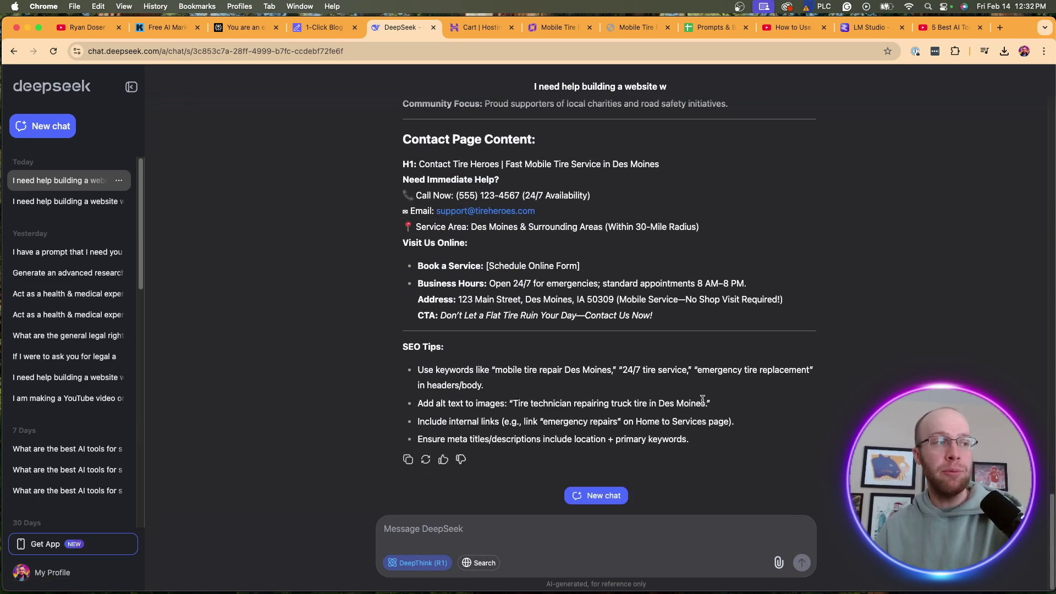
pyautogui.scroll(15, 697, 390)
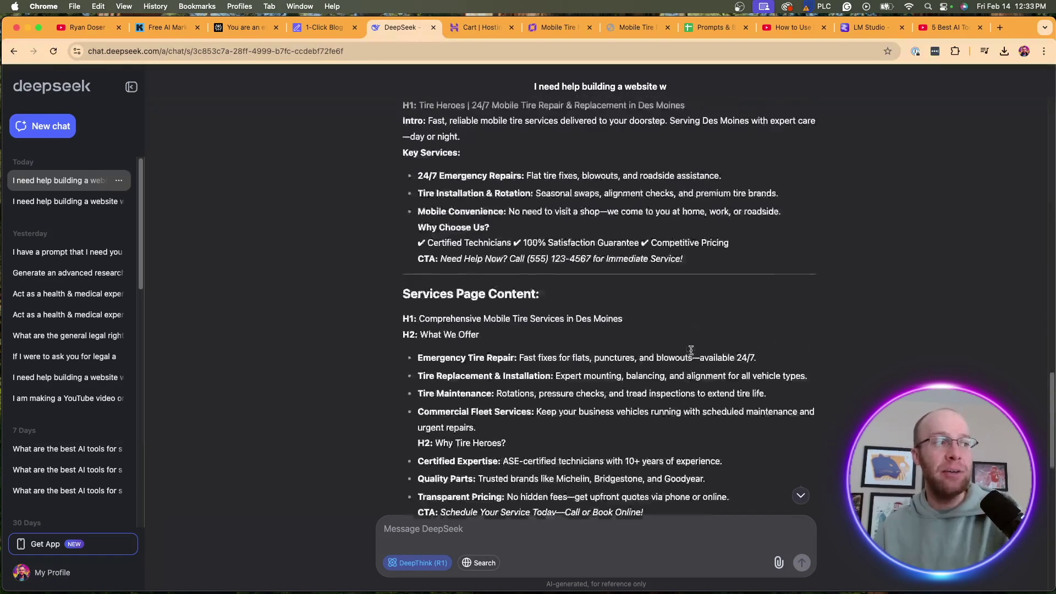
pyautogui.scroll(1, 692, 353)
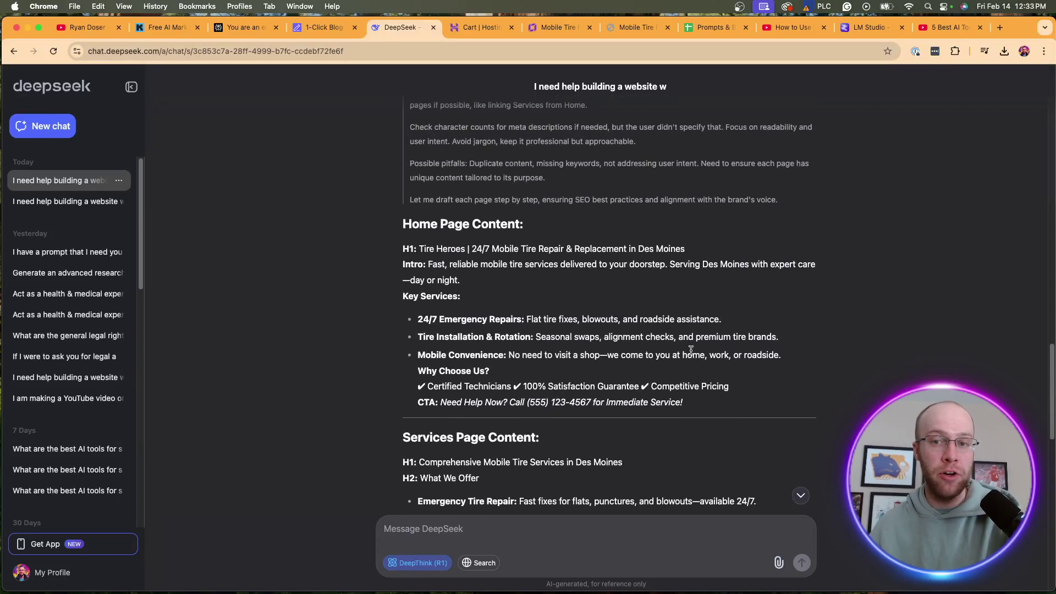
pyautogui.scroll(-3, 691, 350)
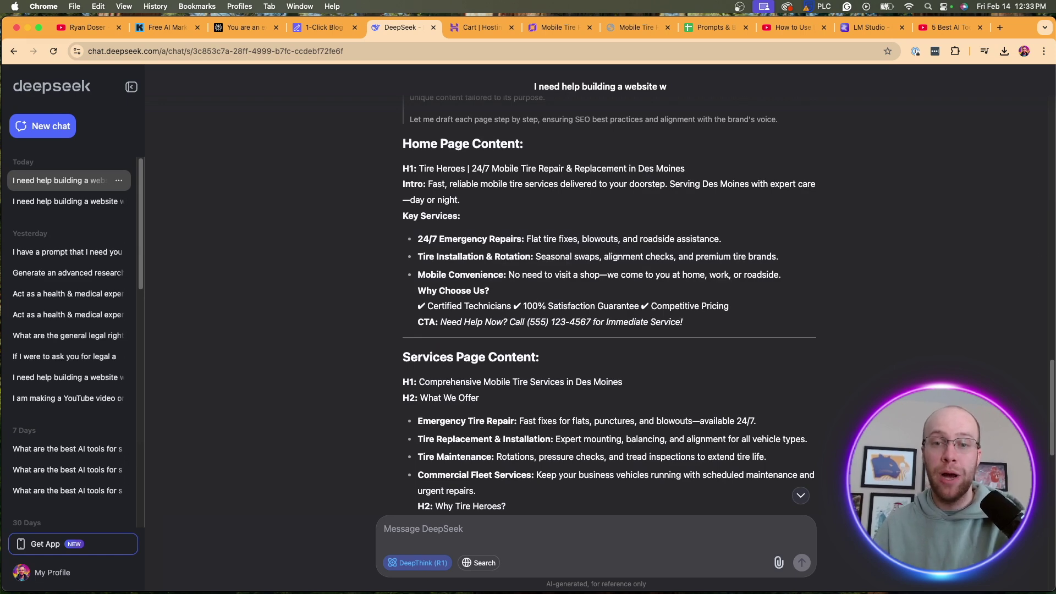
pyautogui.press('super+8')
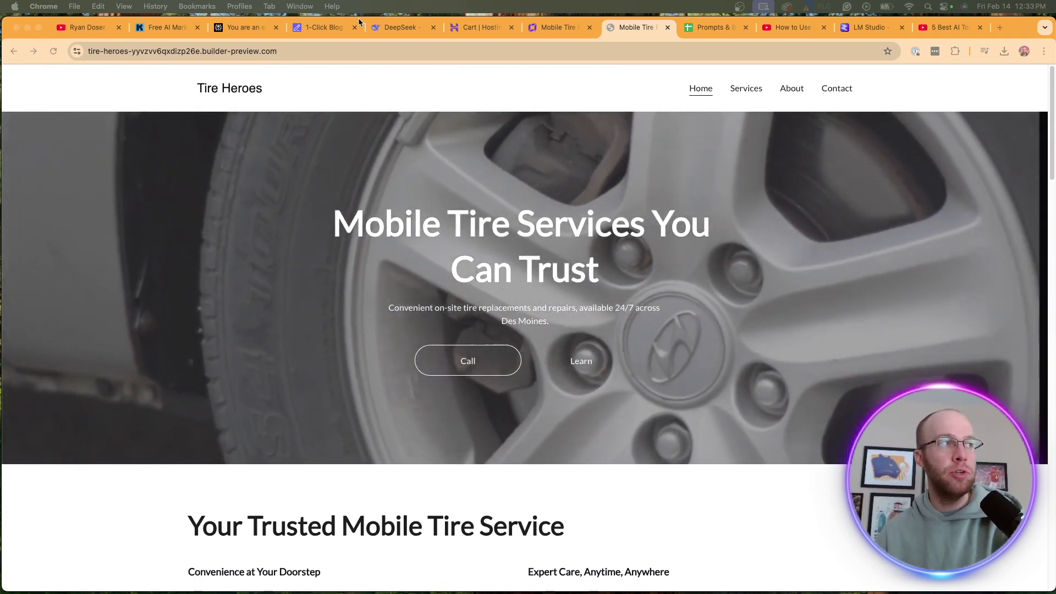
# Send DeepSeek the request for a local service page targeting 'Mobile Tire Shop in Des Moines, Iowa'
pyautogui.click(397, 27)
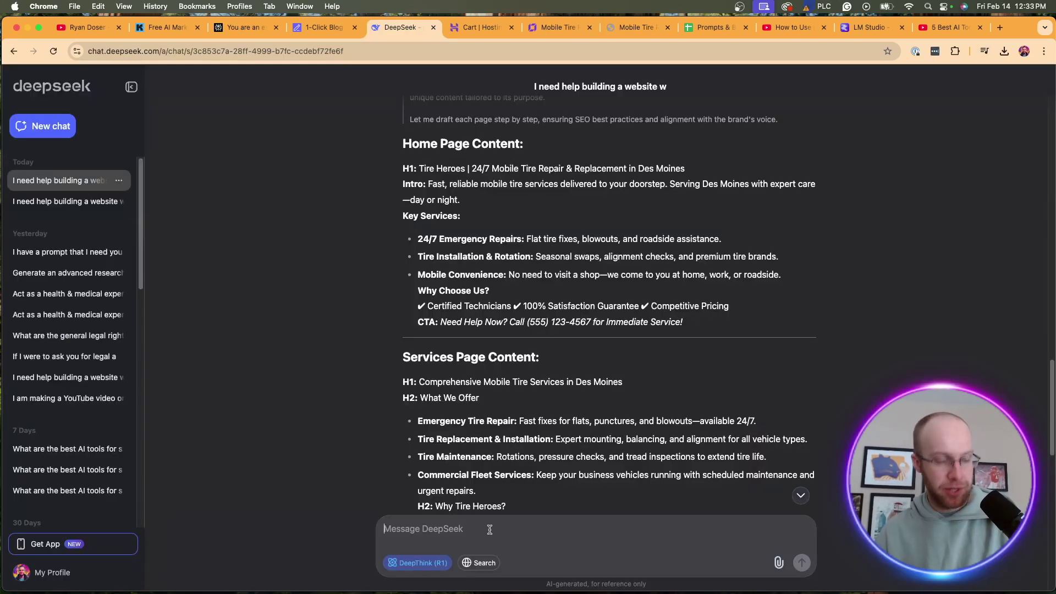
pyautogui.write("Generate a local service page optimized for the keyword 'Mobile Tire Shop in Des Moines, Iowa' and then help me figure out what other local service pages I should create to generate local SEO traffic.")
pyautogui.scroll(-3, 520, 528)
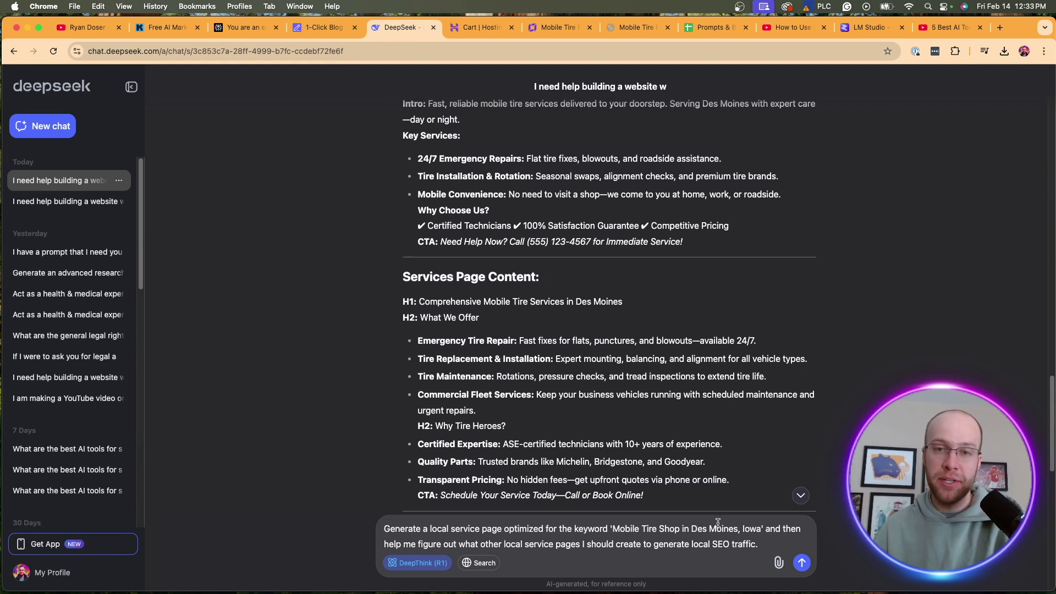
pyautogui.moveTo(429, 544); pyautogui.dragTo(647, 544)
pyautogui.click(646, 544)
pyautogui.press('Return')
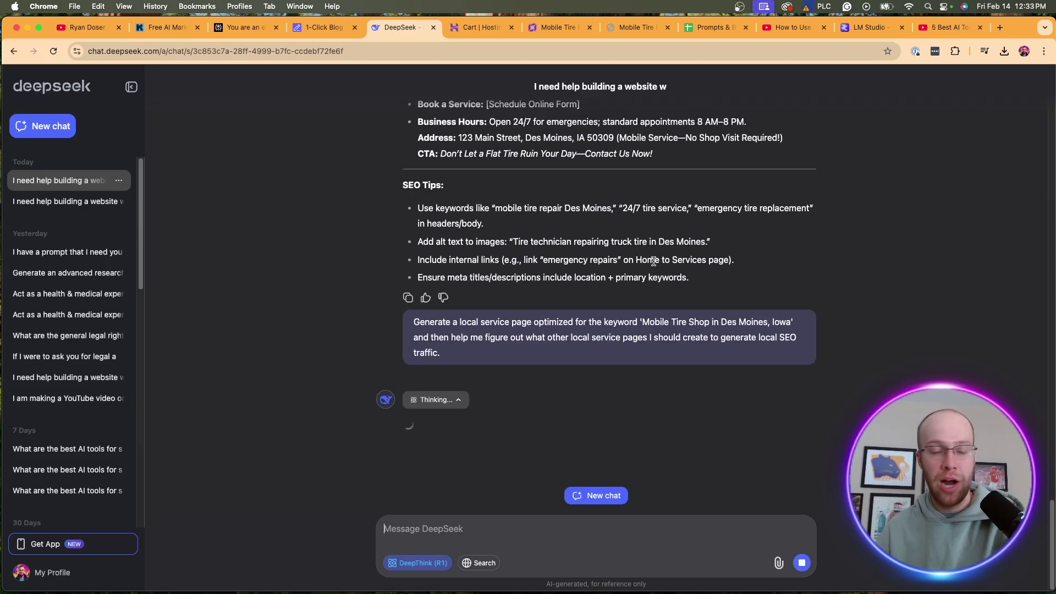
# Add a blog to the Tire Heroes site and create a blank draft post without AI writing
pyautogui.click(557, 27)
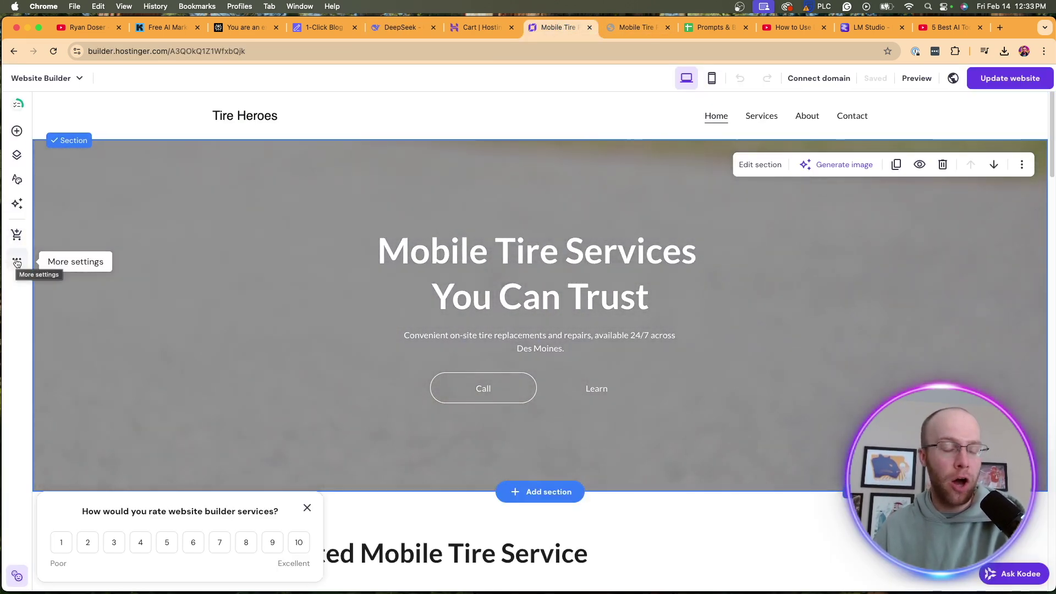
pyautogui.click(17, 262)
pyautogui.click(83, 122)
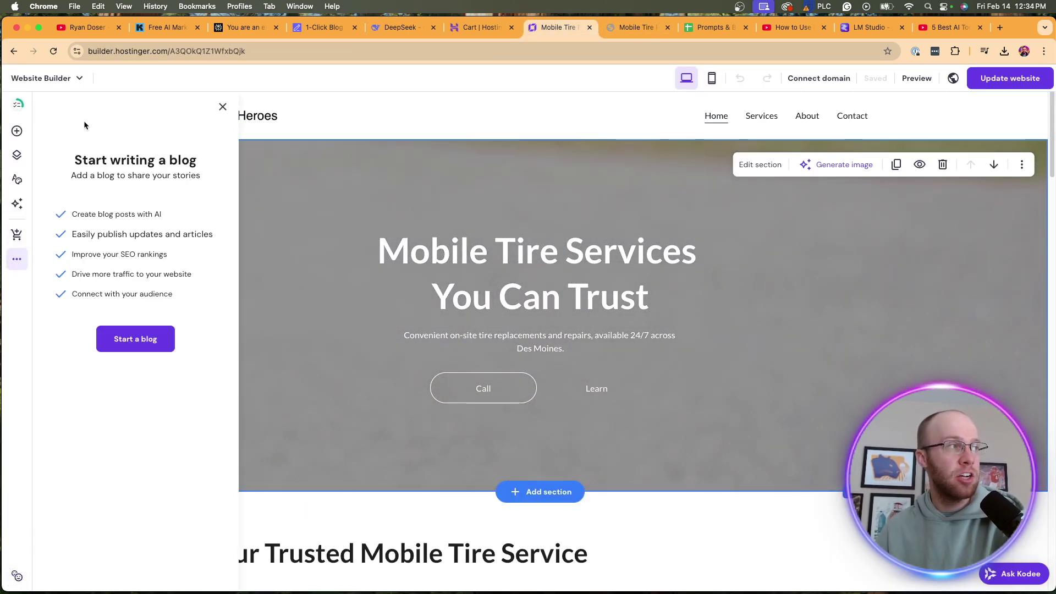
pyautogui.click(135, 445)
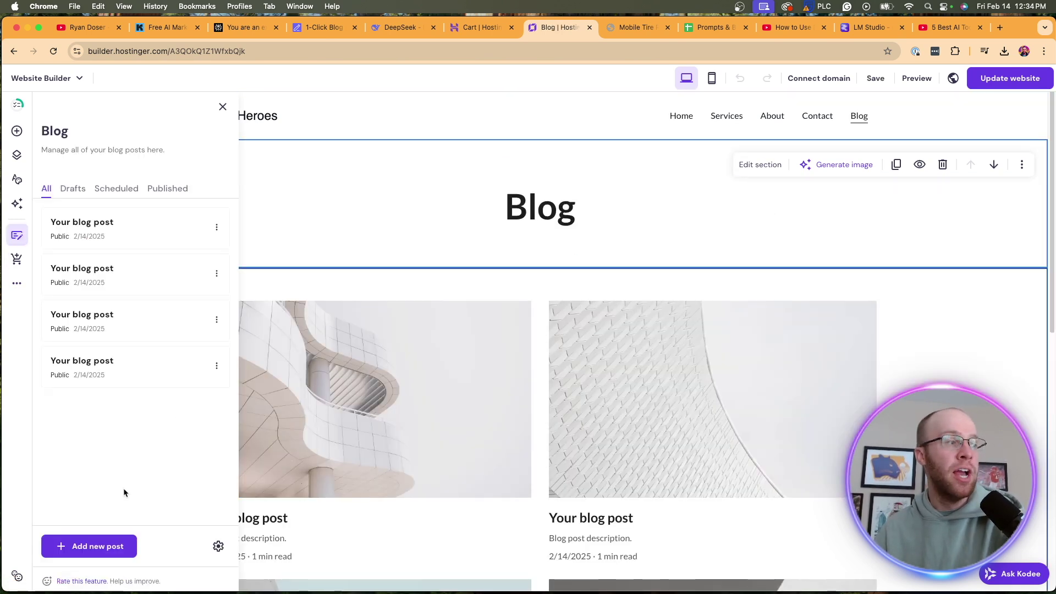
pyautogui.click(95, 548)
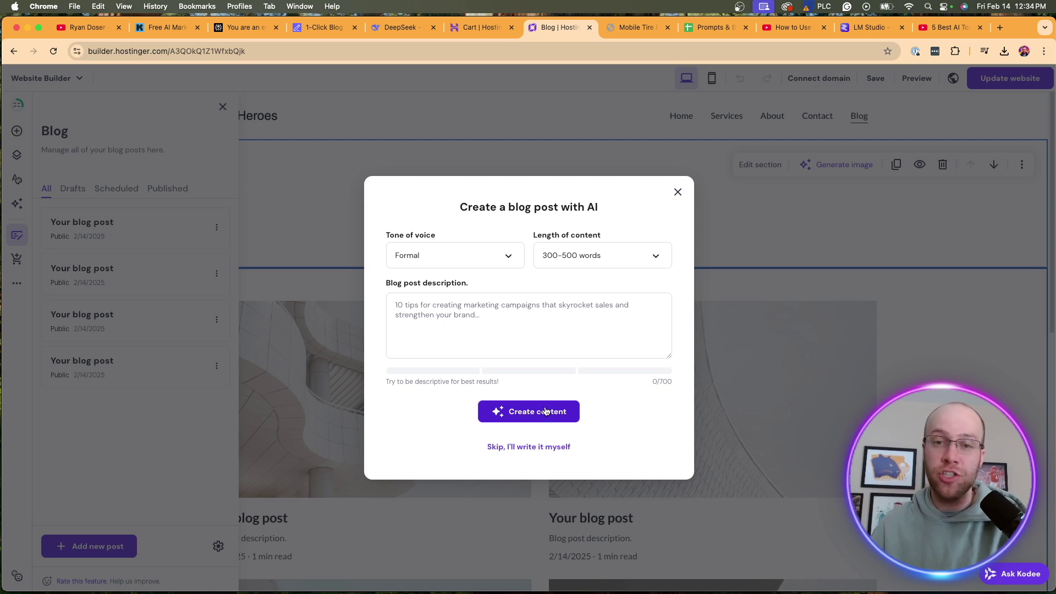
pyautogui.click(527, 448)
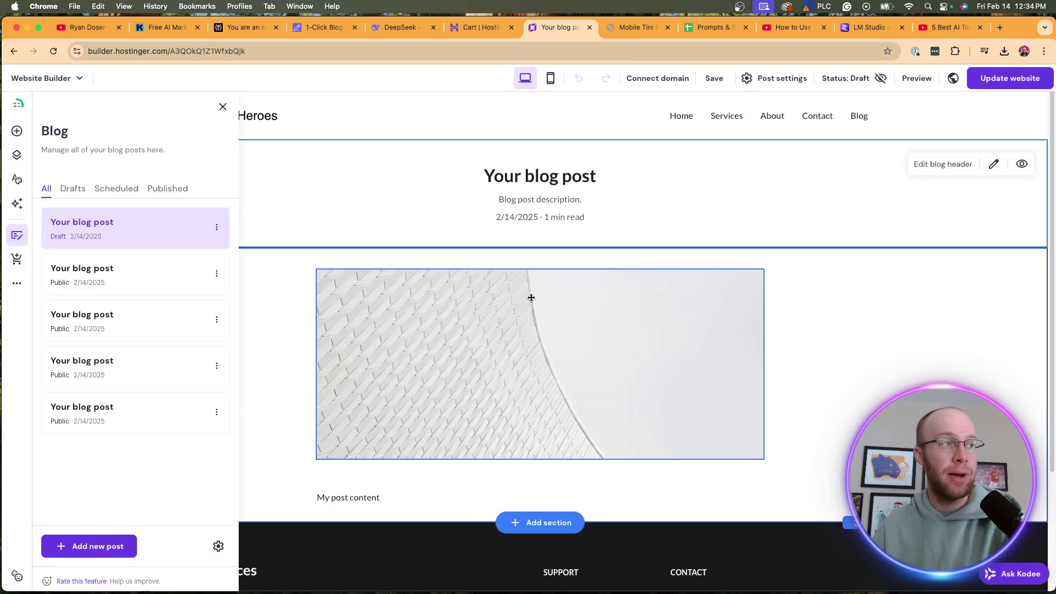
pyautogui.scroll(-5, 528, 341)
pyautogui.scroll(5, 494, 360)
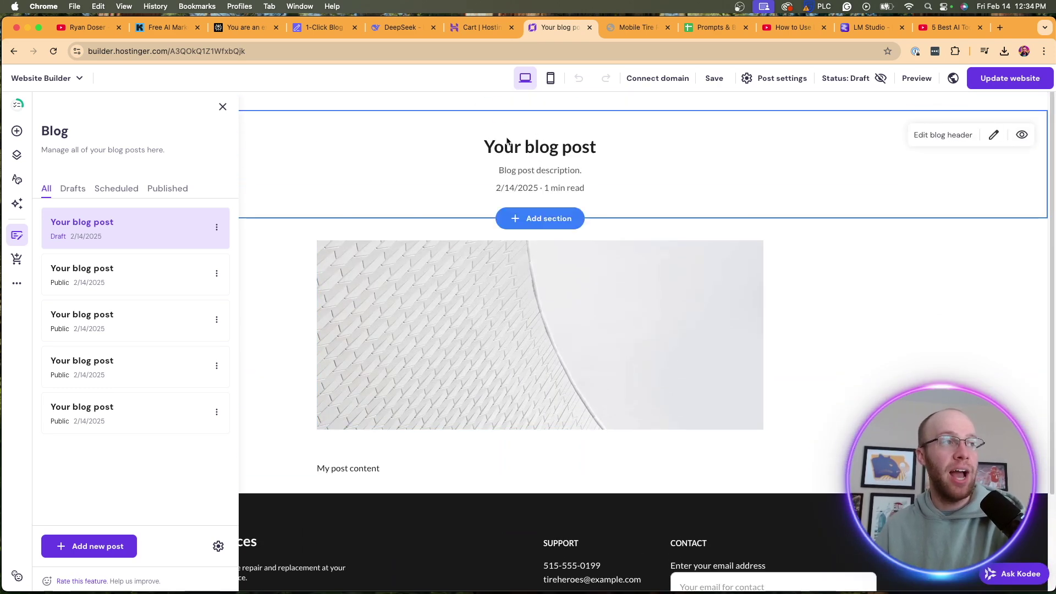
pyautogui.click(399, 27)
# Select the heading 'Mobile Tire Shop in Des Moines, Iowa' in DeepSeek's reply, then return to the builder
pyautogui.scroll(10, 572, 341)
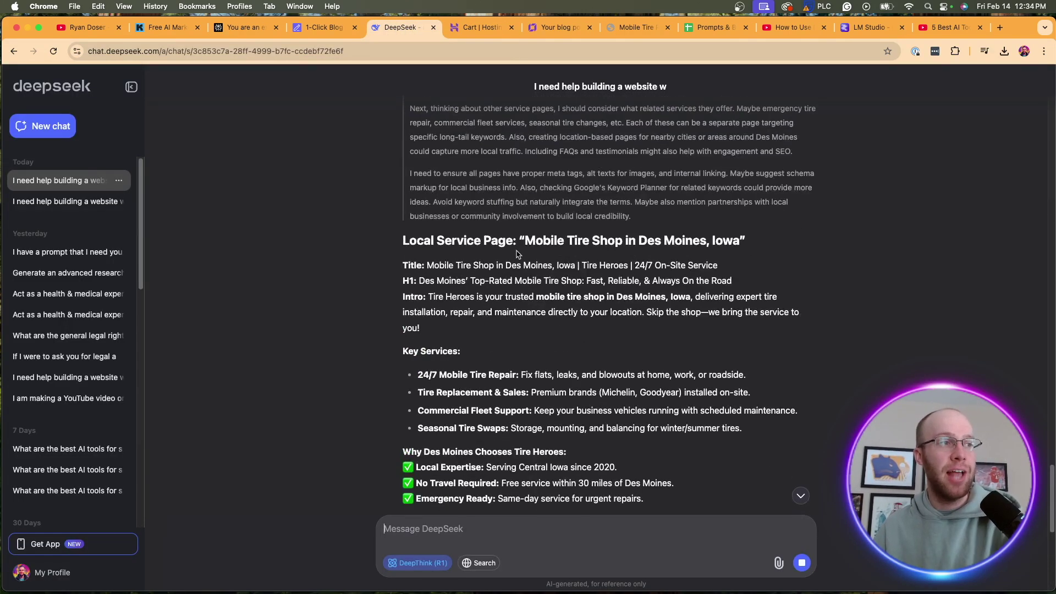
pyautogui.moveTo(525, 240); pyautogui.dragTo(740, 241)
pyautogui.press('super+c')
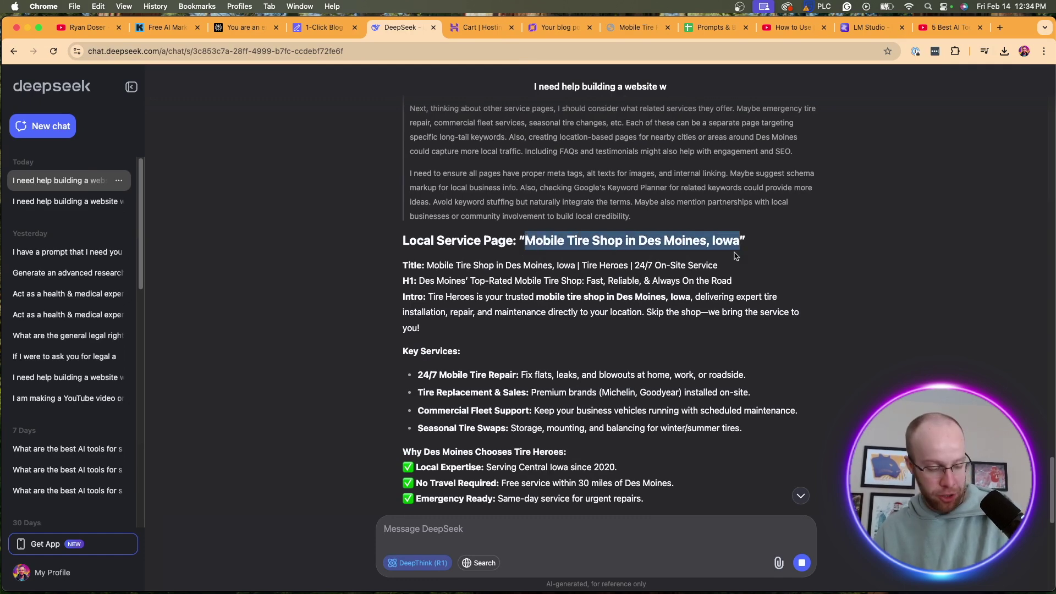
pyautogui.click(556, 27)
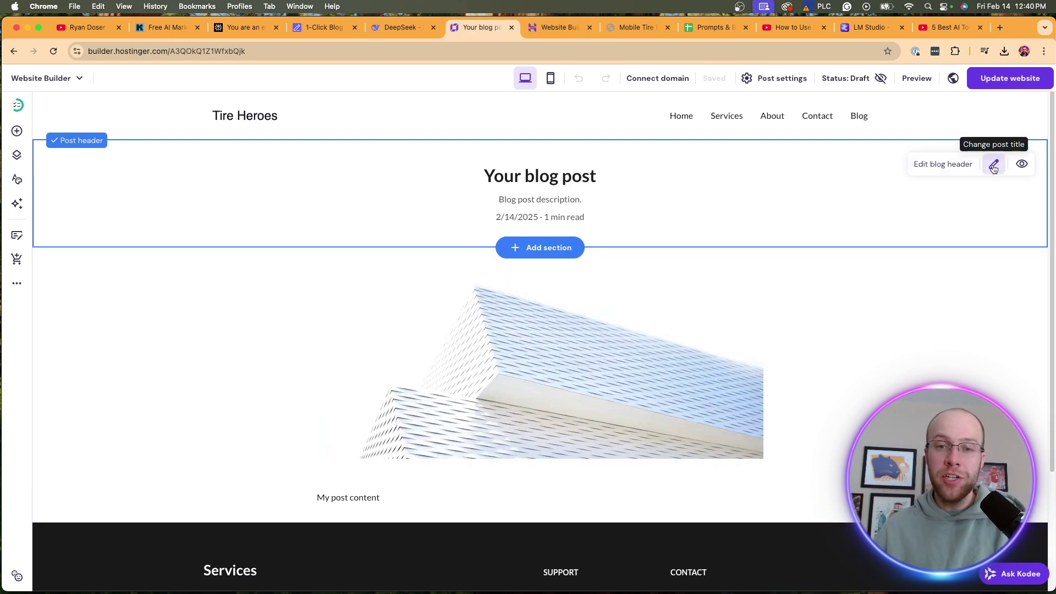
# Title the post 'Mobile Tire Shop in Des Moines, Iowa' and shorten its URL to mobile-tire-shop-in-des-moines
pyautogui.click(994, 166)
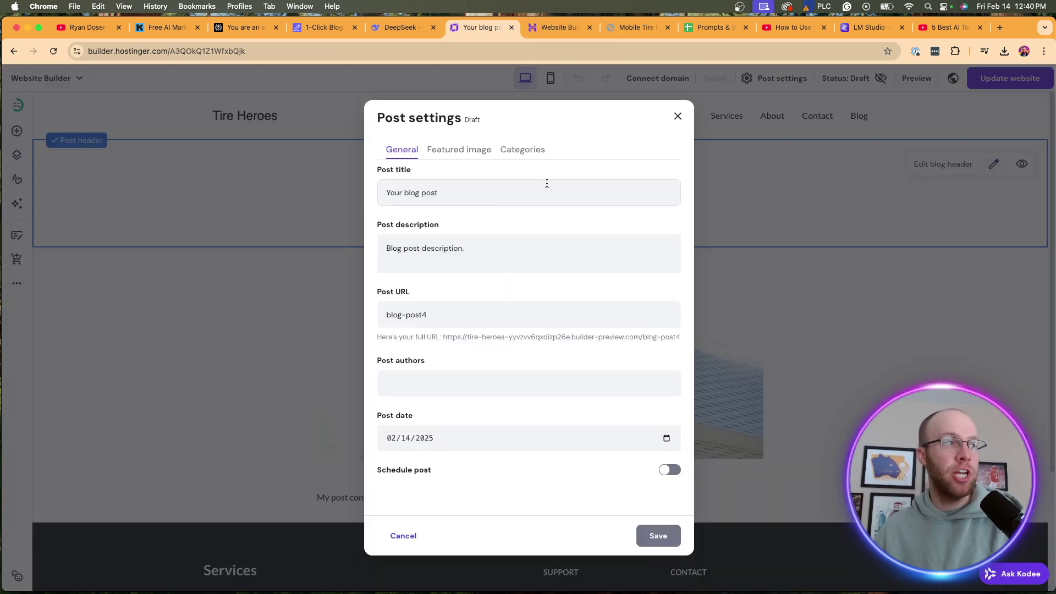
pyautogui.click(507, 184)
pyautogui.press('super+a')
pyautogui.press('super+v')
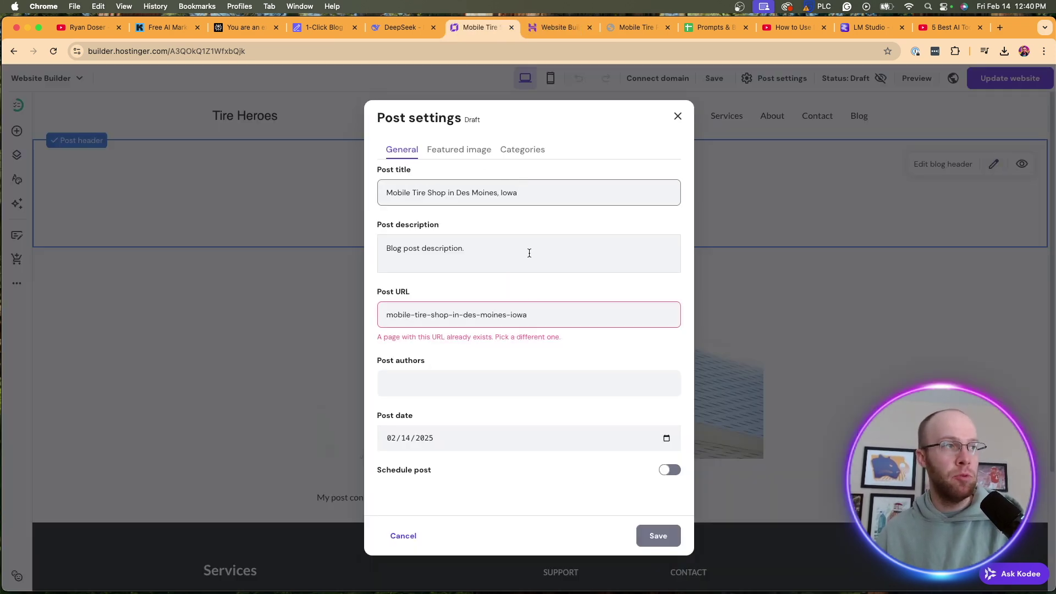
pyautogui.click(545, 315)
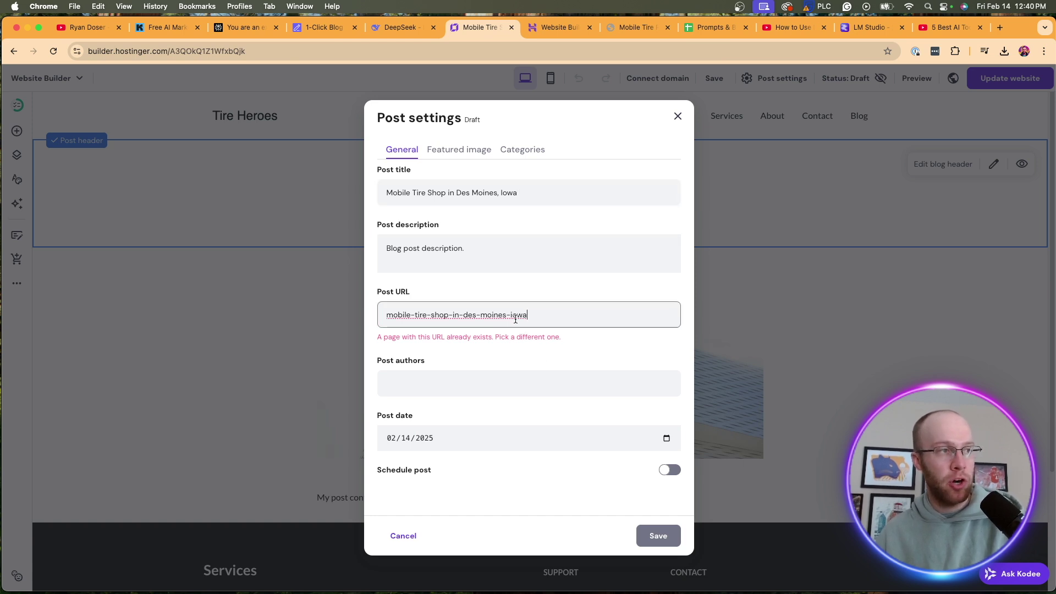
pyautogui.press('BackSpace')
pyautogui.press('BackSpace')
pyautogui.press('BackSpace')
pyautogui.press('BackSpace')
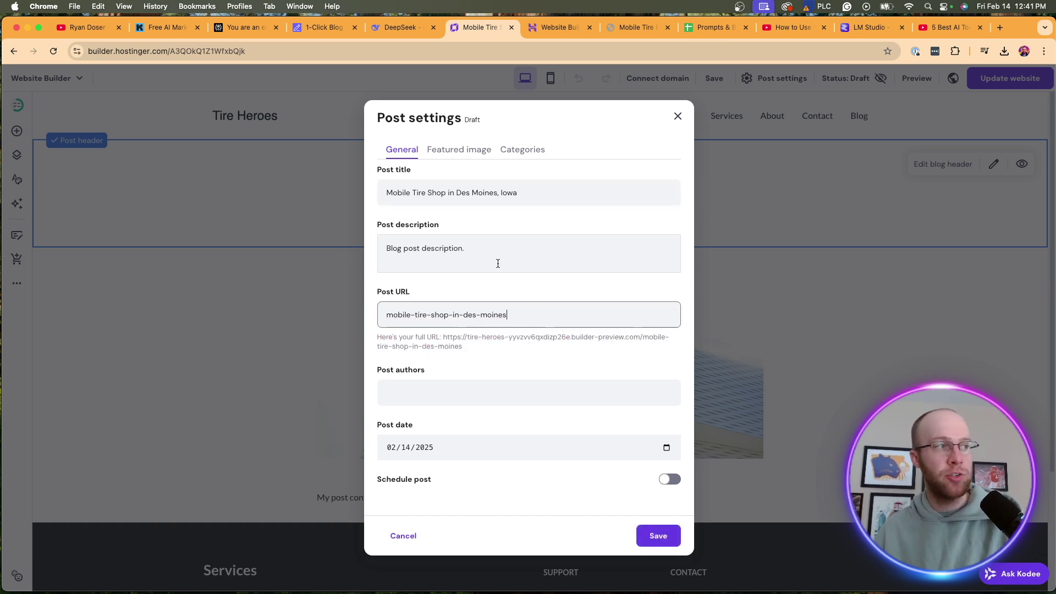
# Copy DeepSeek's Tire Heroes meta description into the Post description and save the post settings
pyautogui.click(493, 262)
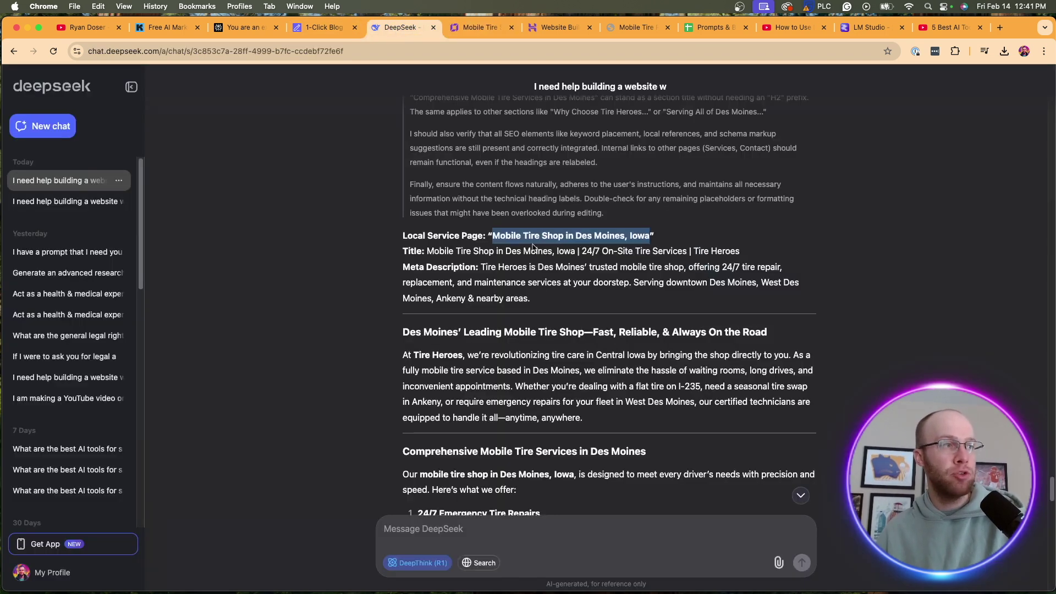
pyautogui.click(400, 27)
pyautogui.moveTo(554, 299); pyautogui.dragTo(483, 269)
pyautogui.press('cmd+c')
pyautogui.click(555, 27)
pyautogui.click(471, 29)
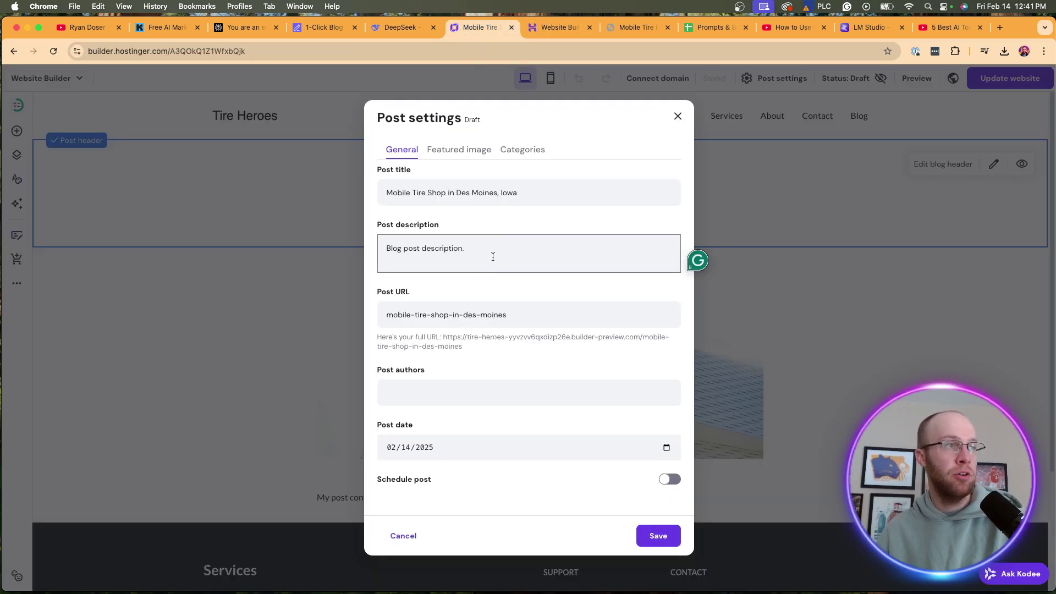
pyautogui.press('cmd+a')
pyautogui.press('cmd+v')
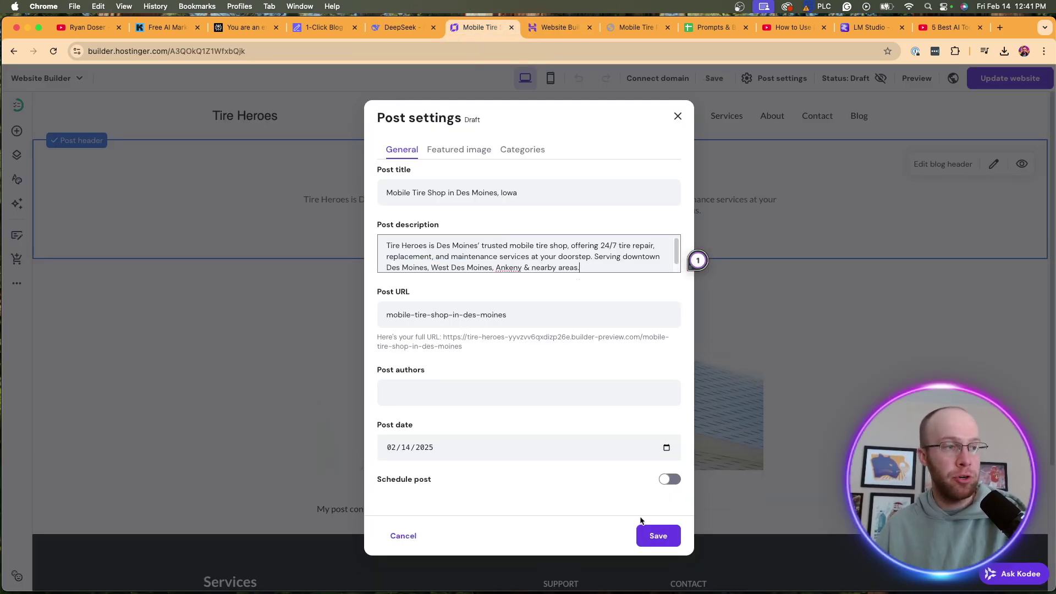
pyautogui.click(644, 529)
# Select the Tire Heroes article from the 'Des Moines' Leading Mobile Tire Shop' heading to the end
pyautogui.click(400, 27)
pyautogui.scroll(-1, 575, 357)
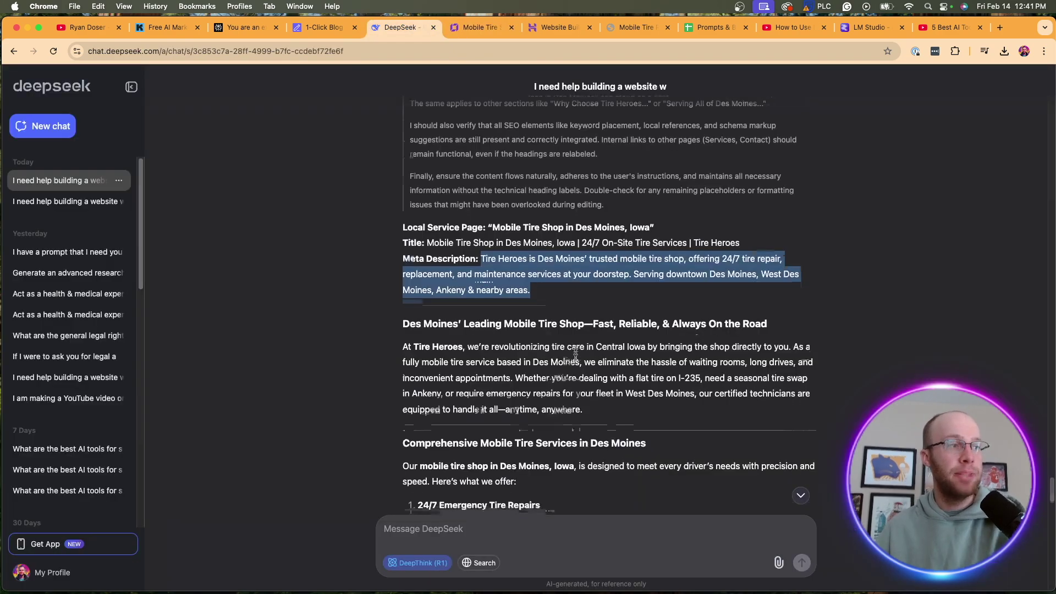
pyautogui.scroll(-10, 575, 357)
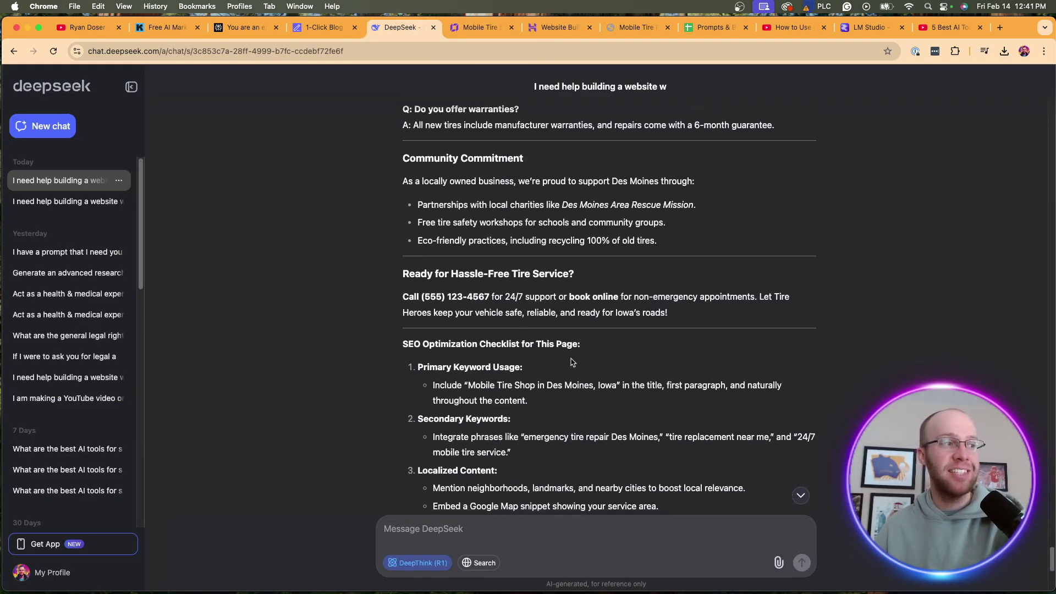
pyautogui.moveTo(685, 318); pyautogui.dragTo(405, 204)
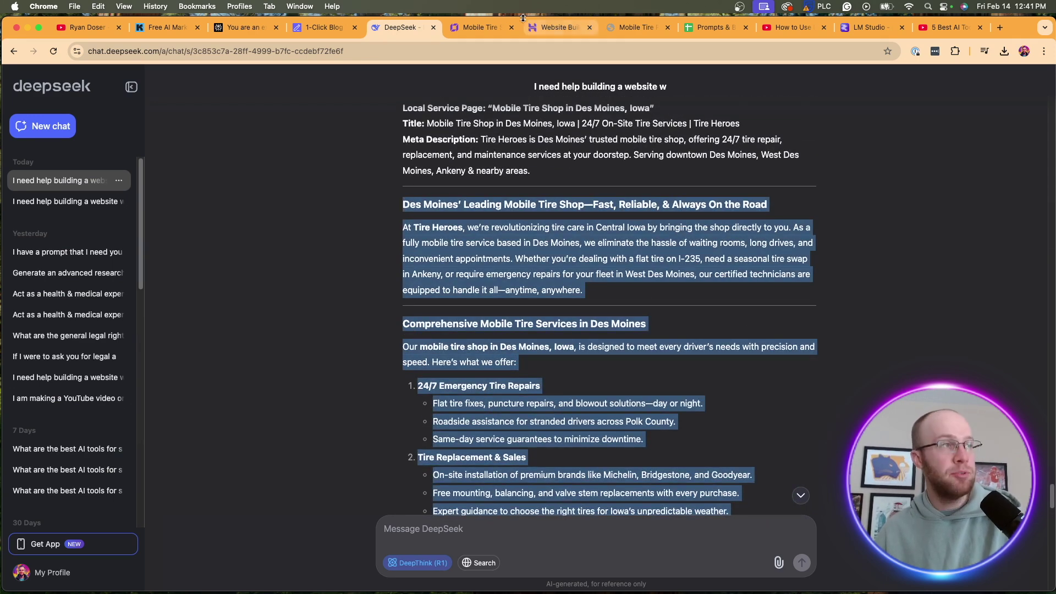
pyautogui.click(485, 26)
# Replace the 'My post content' placeholder with the pasted Tire Heroes article
pyautogui.click(342, 506)
pyautogui.tripleClick(343, 509)
pyautogui.press('super+v')
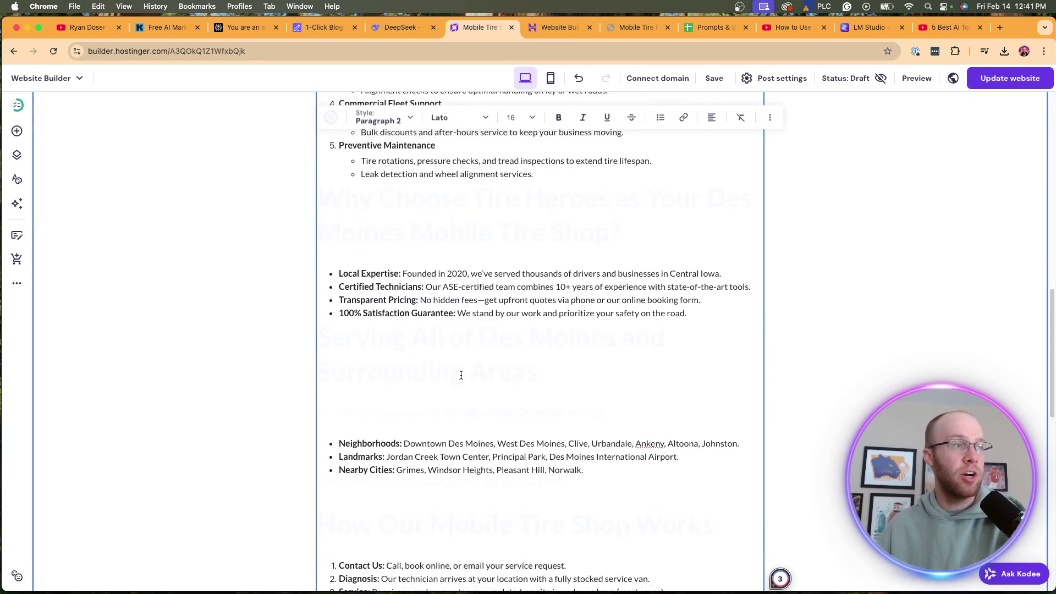
# Make all of the article text the dark website colour
pyautogui.press('super+a')
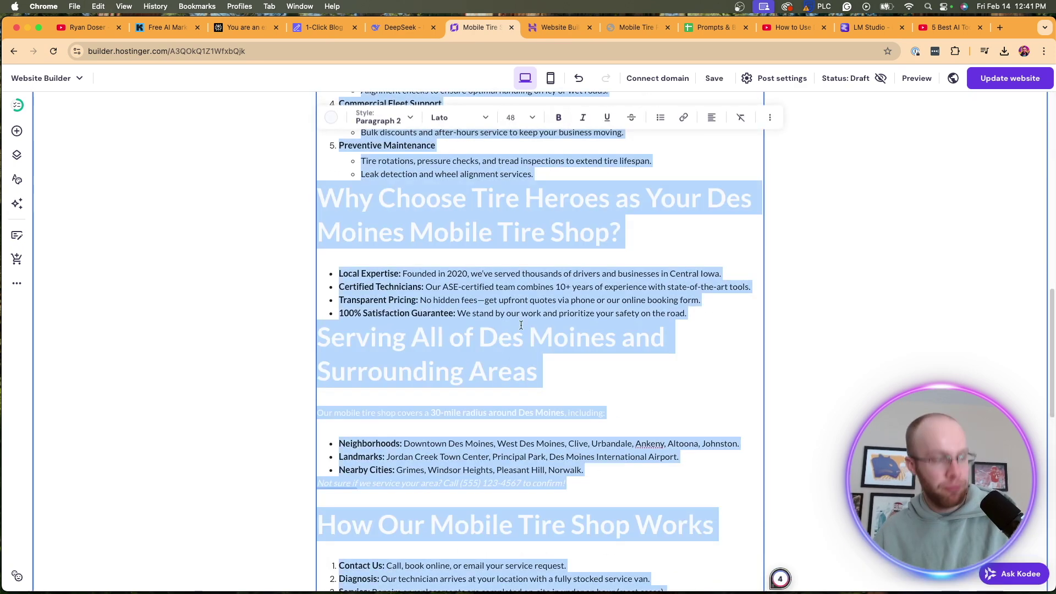
pyautogui.click(331, 117)
pyautogui.click(335, 183)
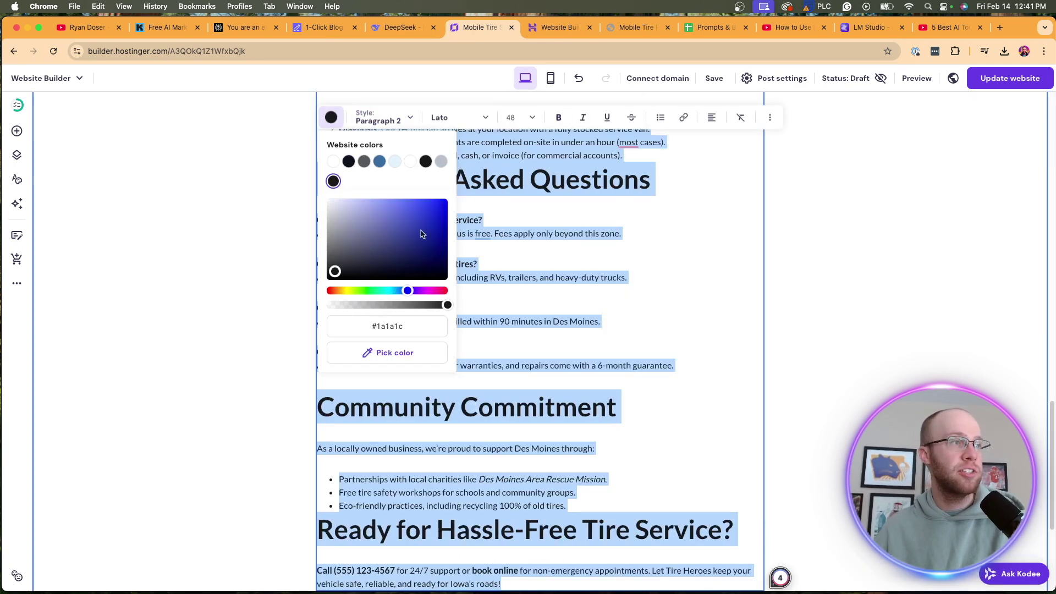
pyautogui.click(668, 292)
pyautogui.scroll(5, 665, 288)
pyautogui.scroll(10, 606, 378)
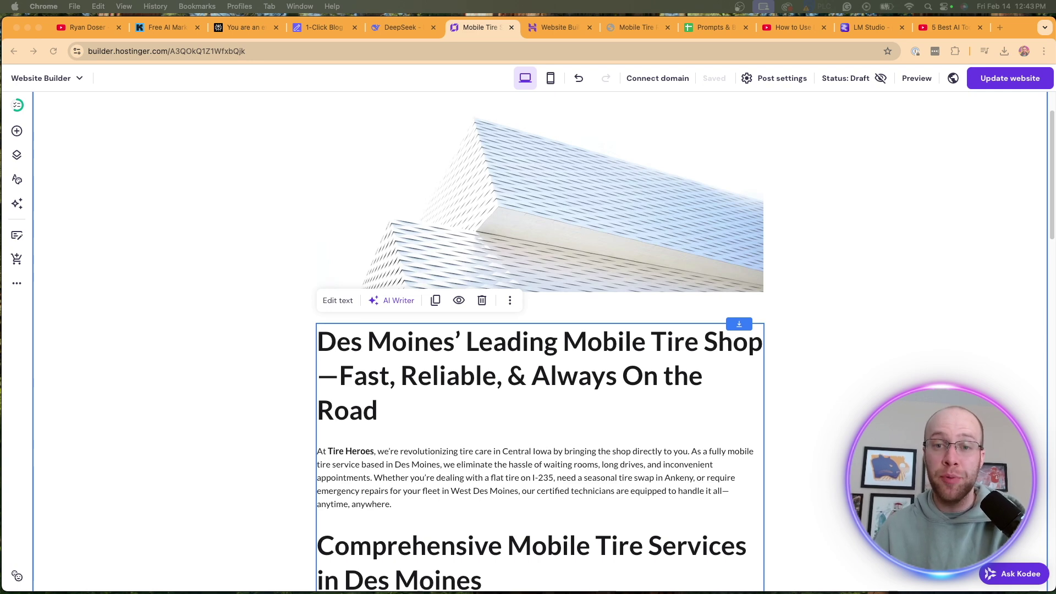
pyautogui.hotkey('ctrl', 'Tab')
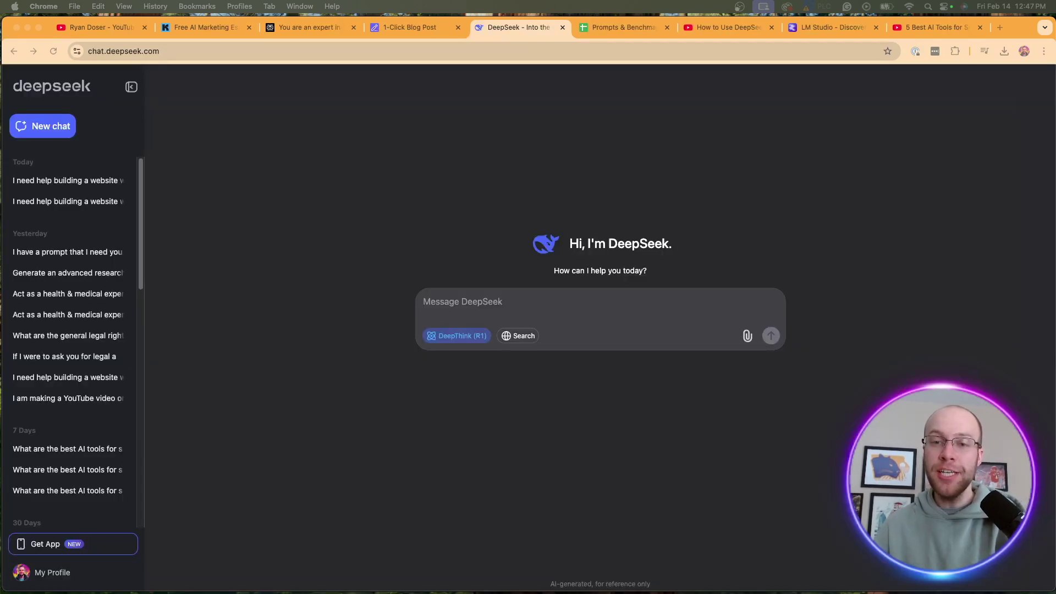
# Send the prompt requesting an HTML tool that generates SEO-optimized YouTube and TikTok hashtags
pyautogui.click(657, 308)
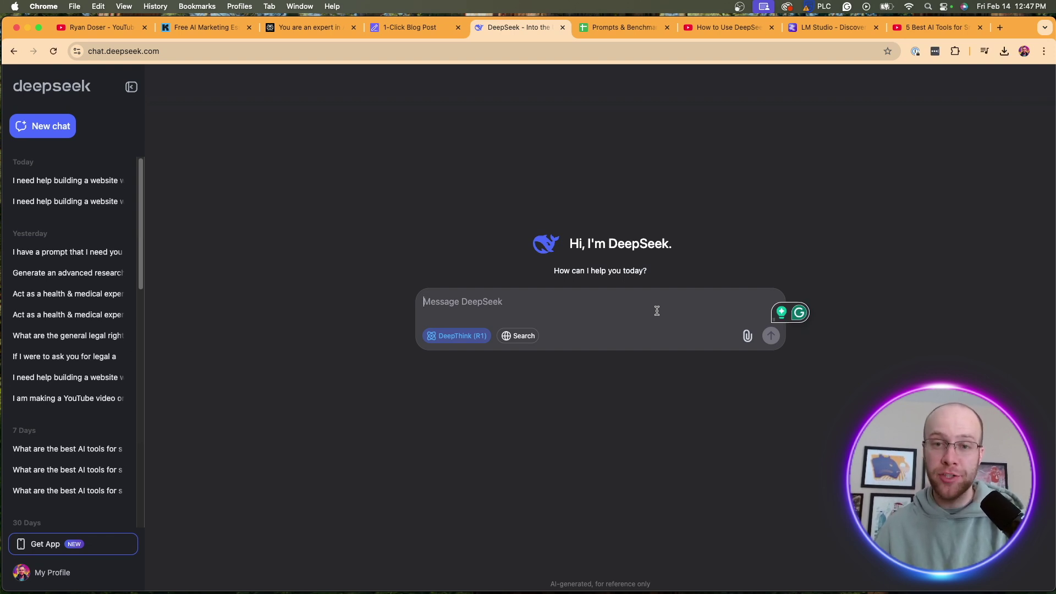
pyautogui.press('super+v')
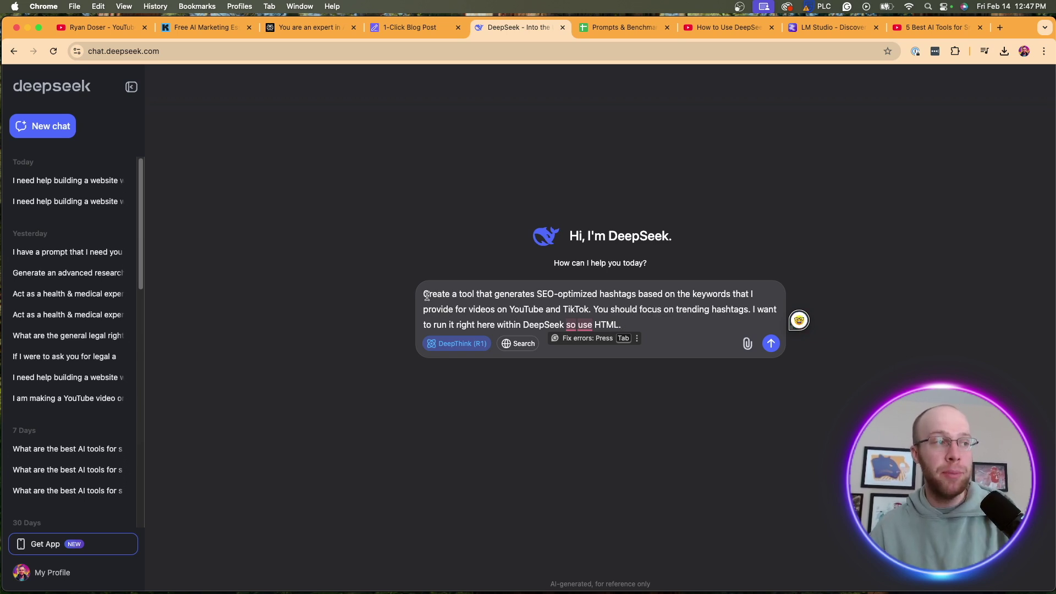
pyautogui.press('Return')
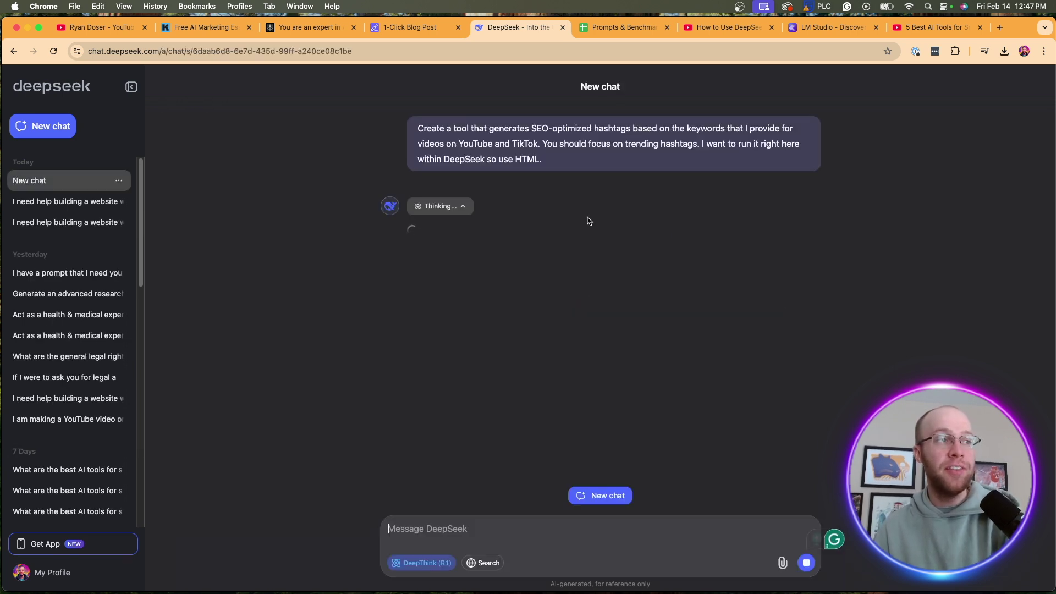
pyautogui.moveTo(544, 127); pyautogui.dragTo(667, 127)
pyautogui.click(692, 126)
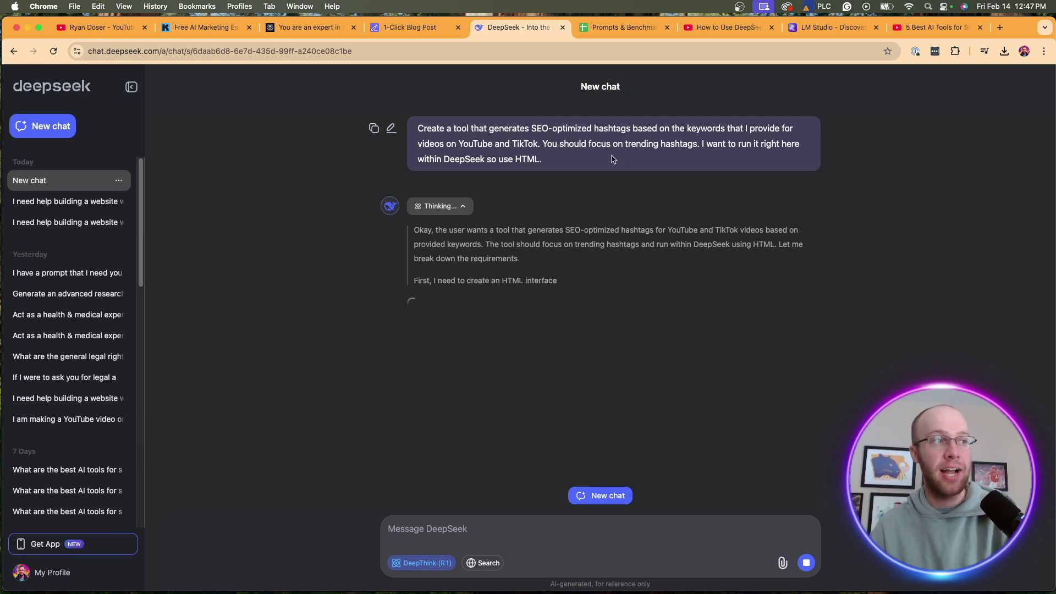
pyautogui.moveTo(626, 145); pyautogui.dragTo(682, 144)
pyautogui.click(683, 144)
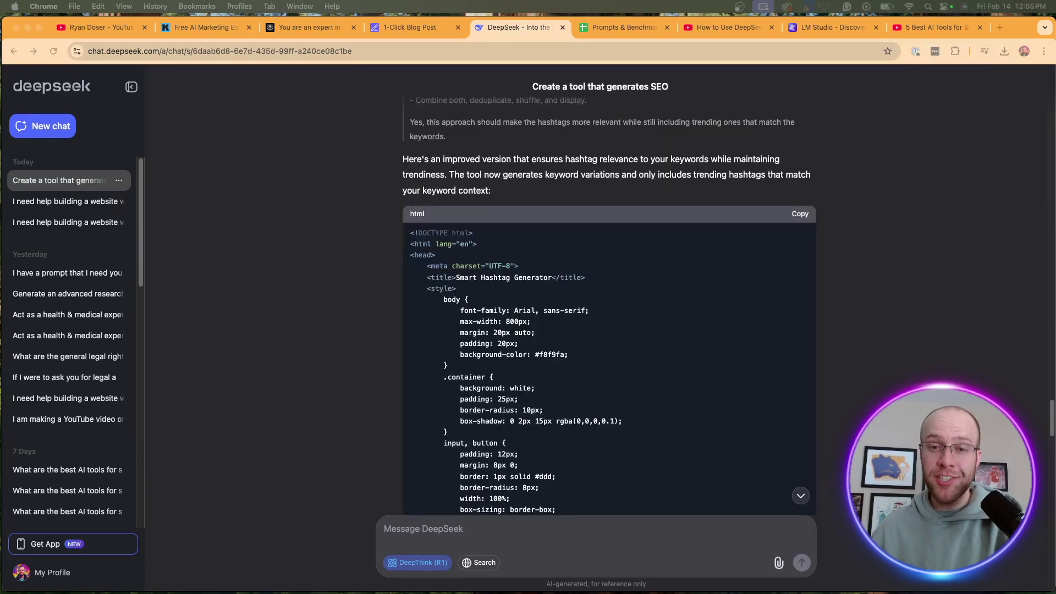
pyautogui.scroll(-20, 606, 264)
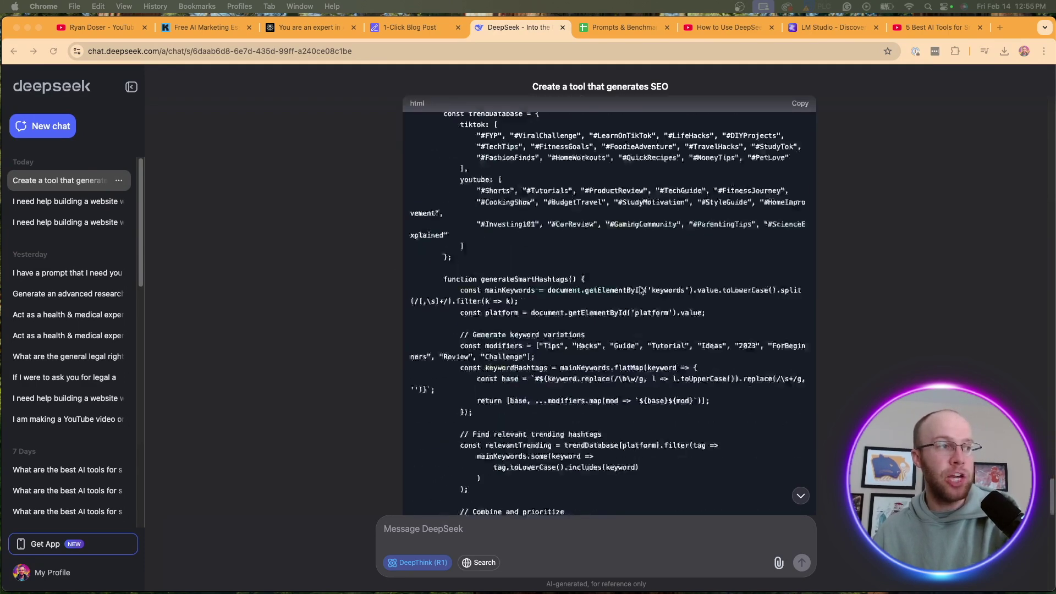
pyautogui.scroll(-5, 658, 291)
pyautogui.scroll(3, 688, 302)
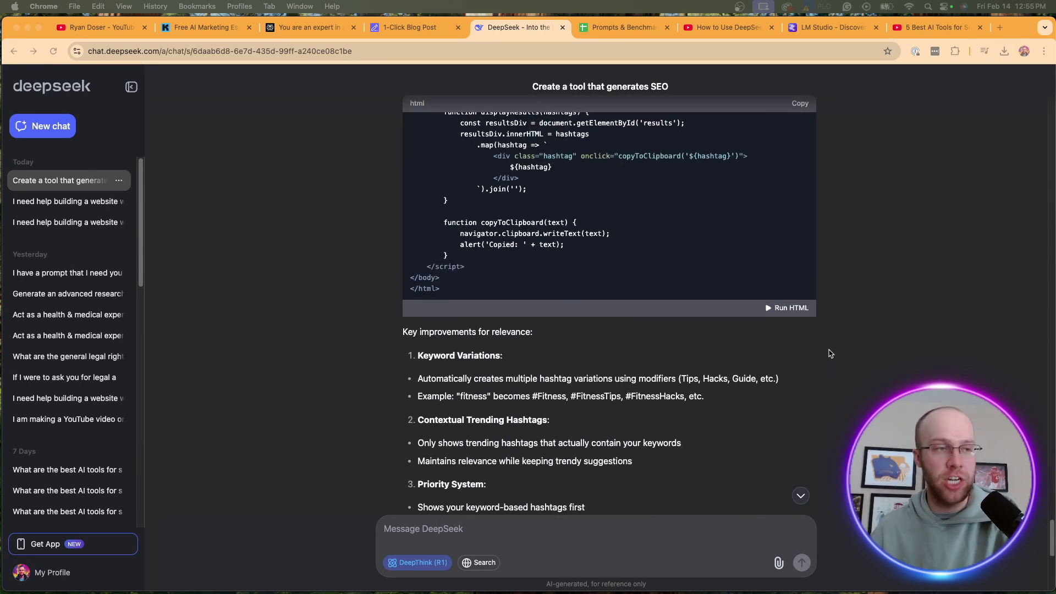
pyautogui.scroll(1, 814, 337)
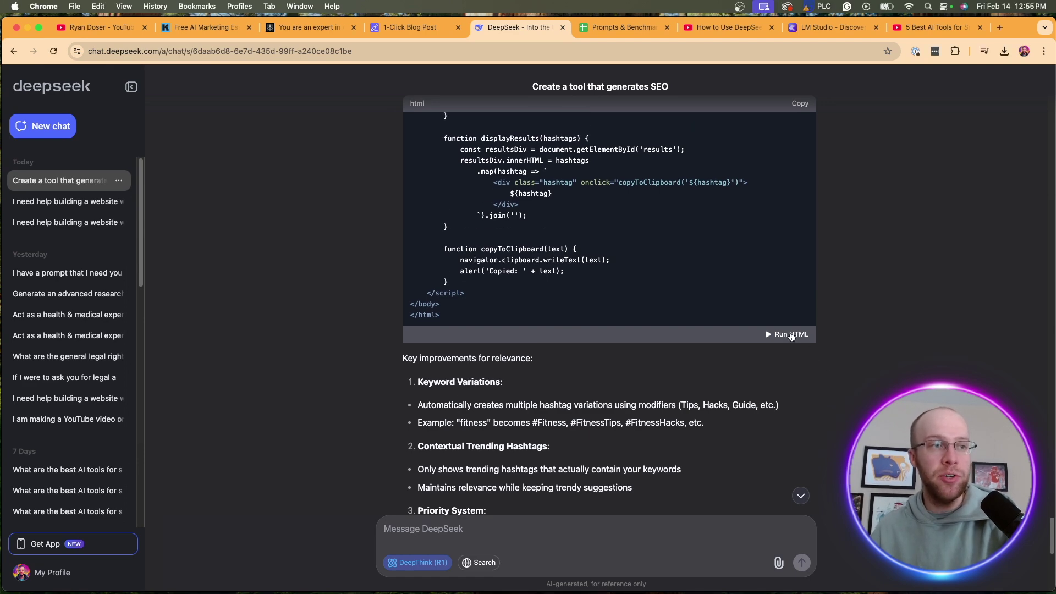
pyautogui.click(792, 336)
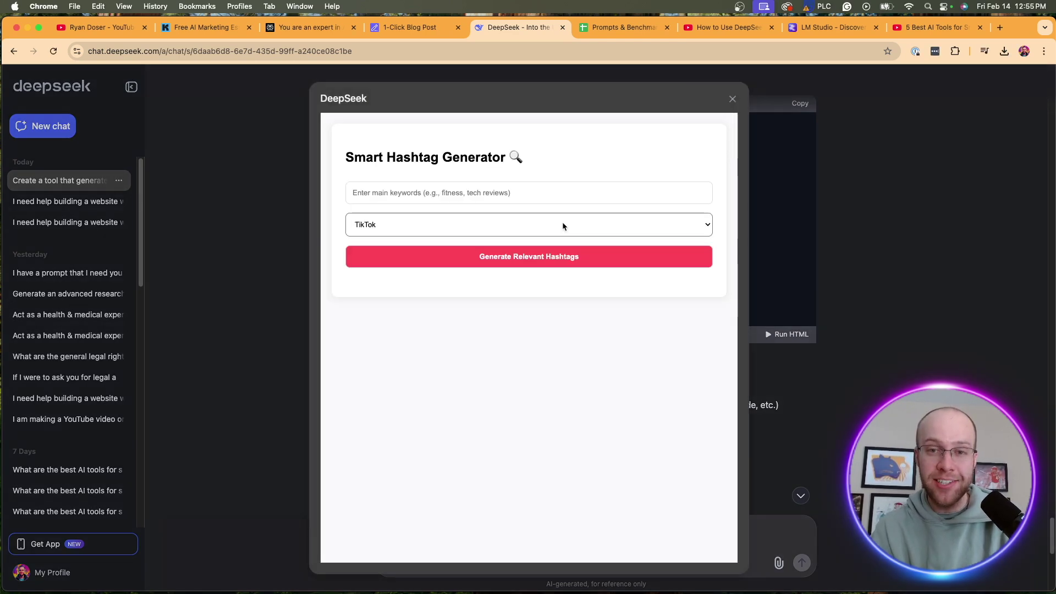
# Generate YouTube hashtags for 'DeepSeek, DeepSeek Hacks' in the tool, then close its preview
pyautogui.click(441, 223)
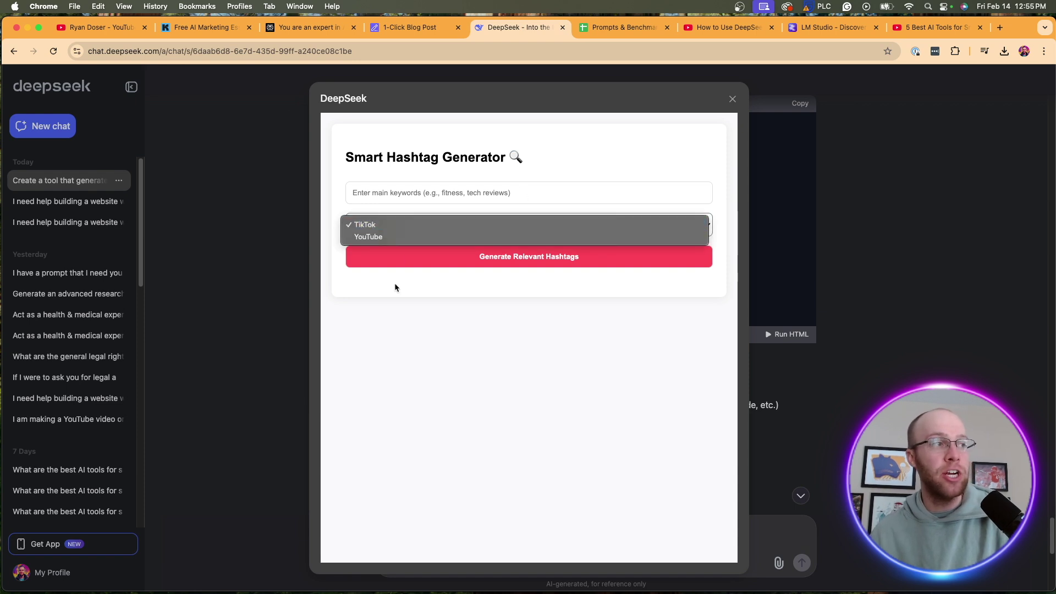
pyautogui.click(387, 236)
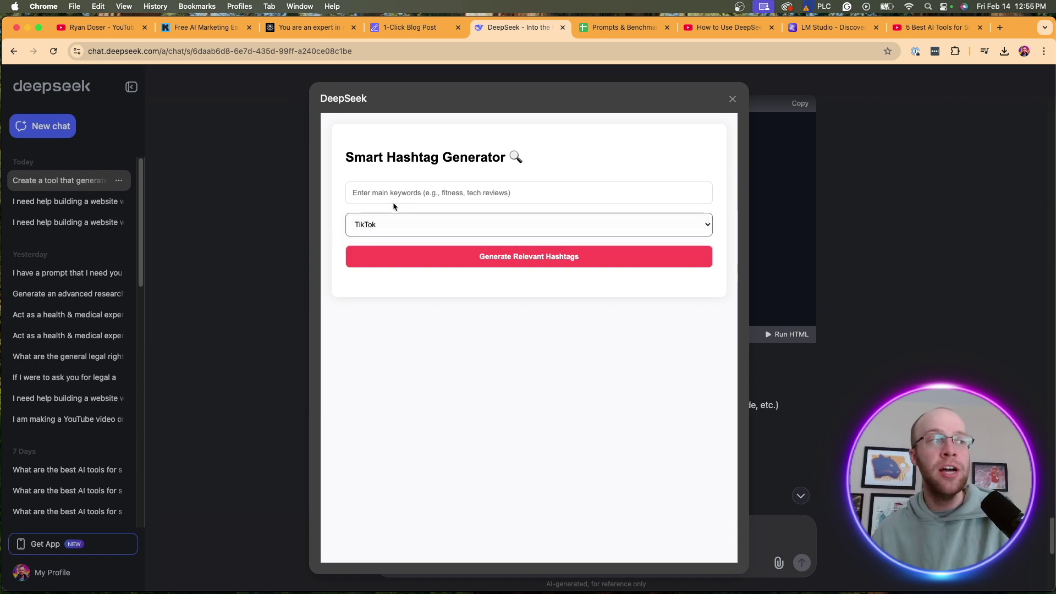
pyautogui.click(402, 192)
pyautogui.write('DeepS')
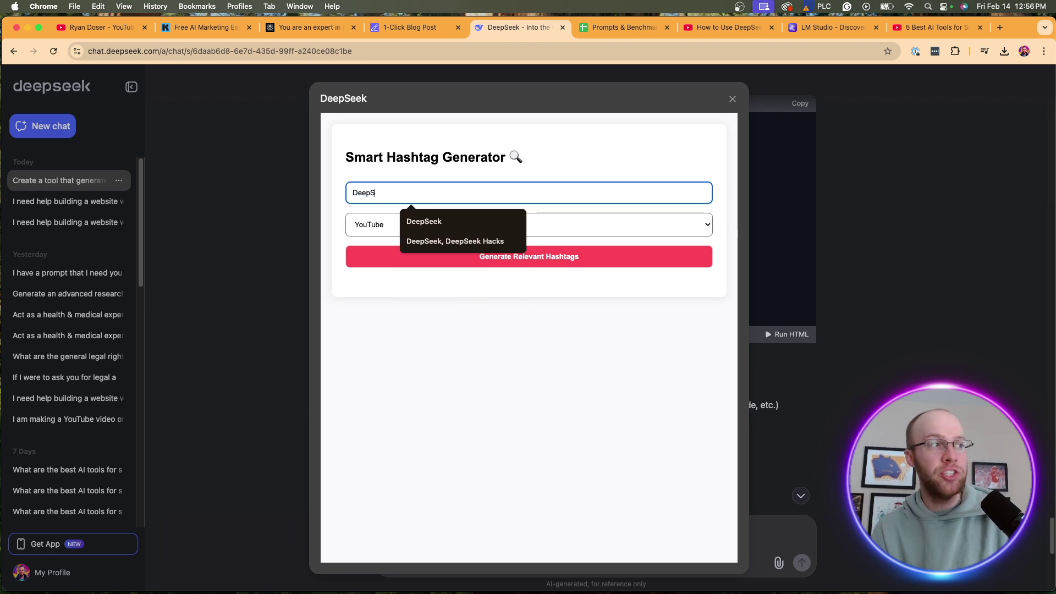
pyautogui.write('eek, Deep')
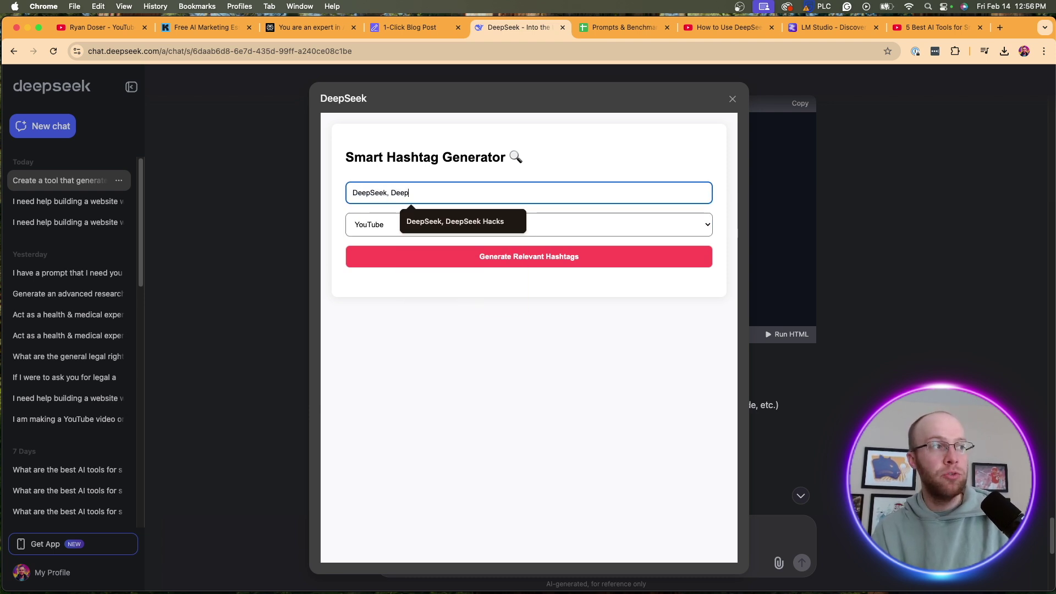
pyautogui.write('Seek Hacks')
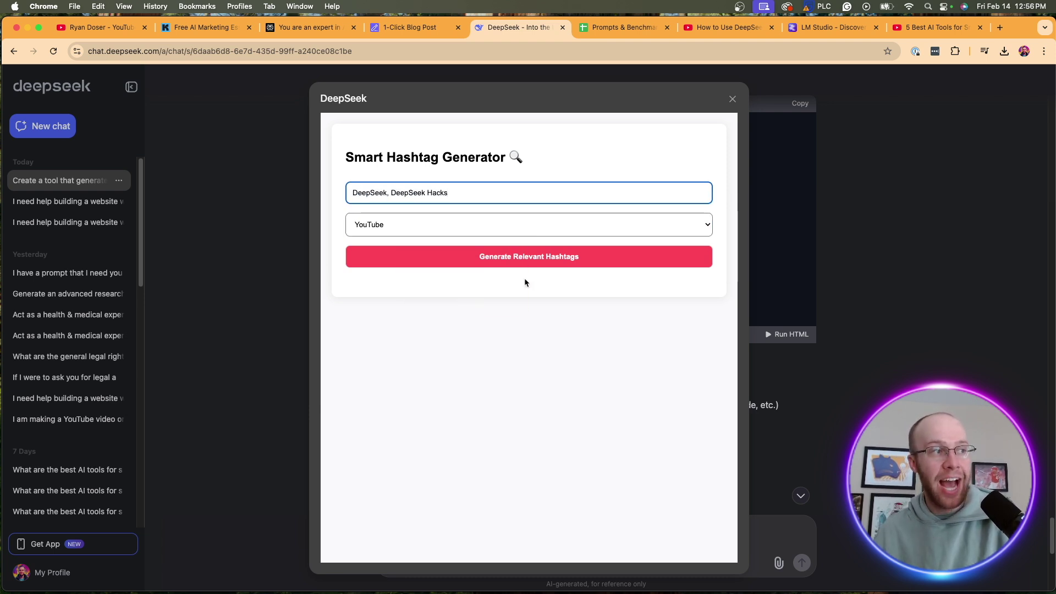
pyautogui.click(529, 287)
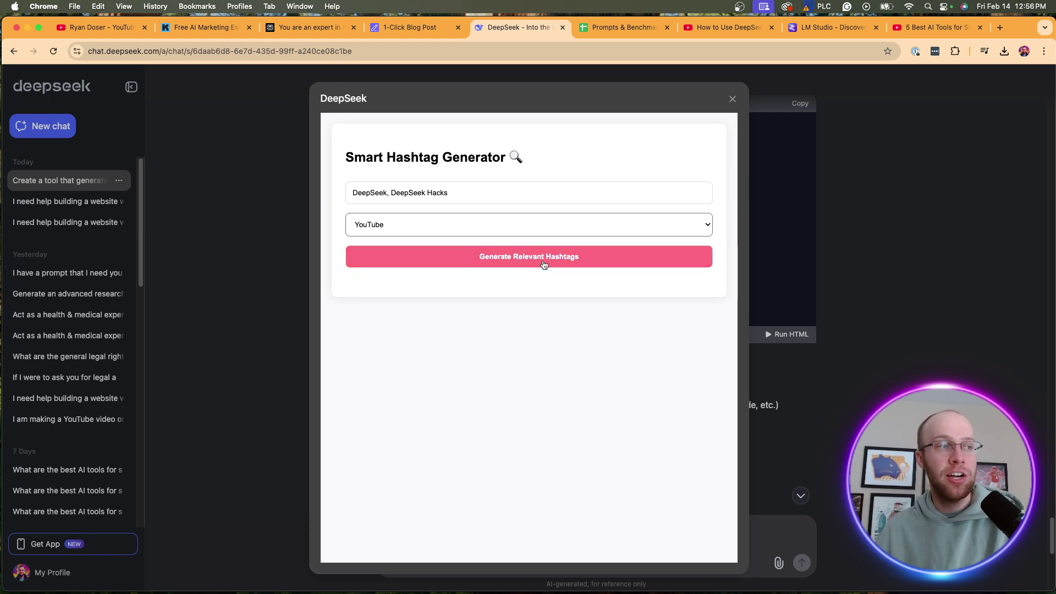
pyautogui.click(544, 265)
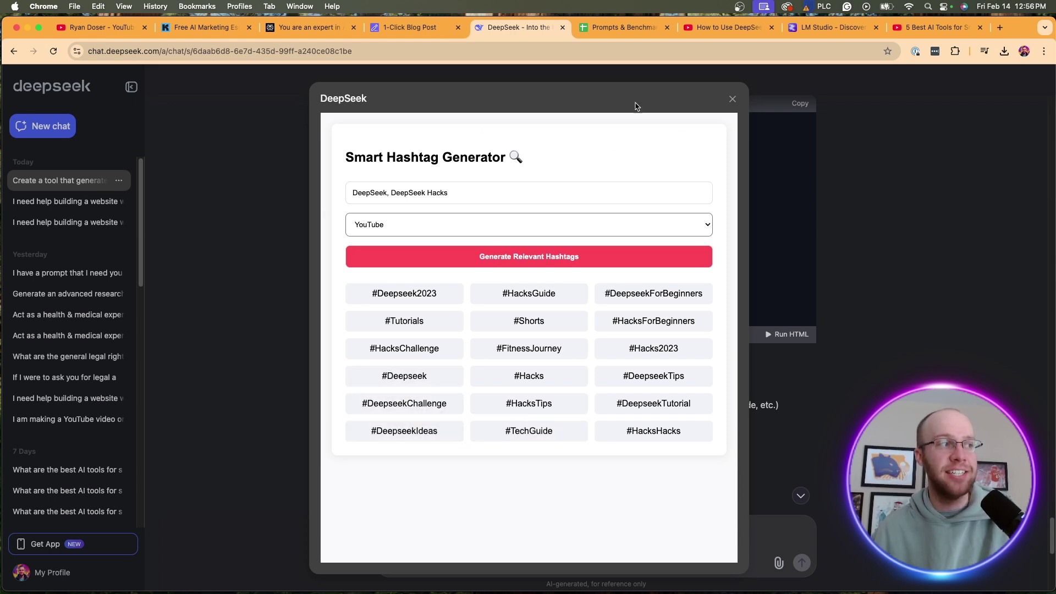
pyautogui.click(733, 99)
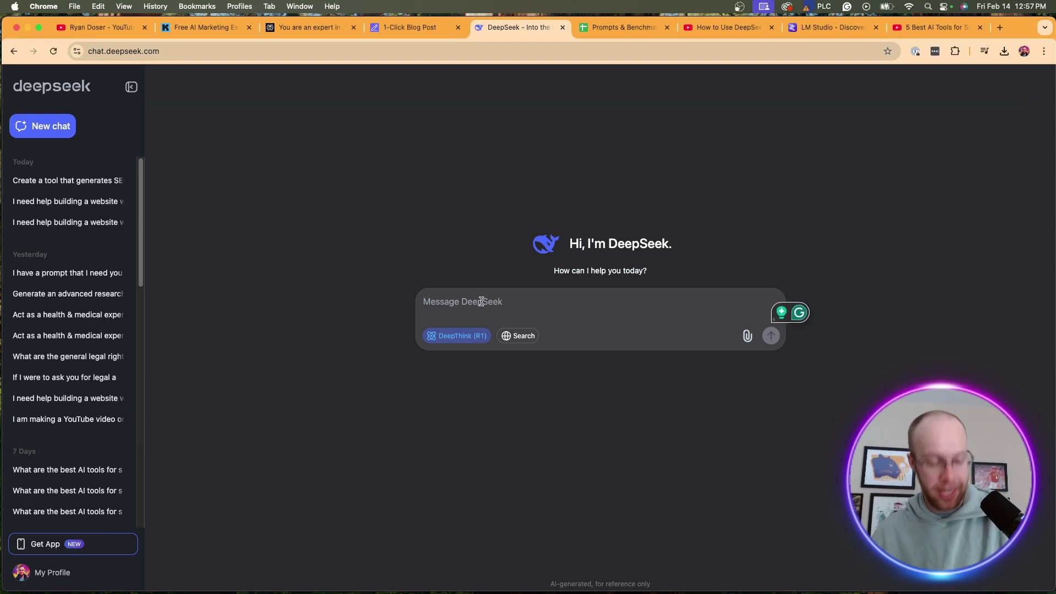
# Paste the advanced keyword-research request and review its opening and metrics wording
pyautogui.write('Generate an advanced research prompt I can use for keyword research. Be sure to include important metrics like Monthly Search Volume (MSV), Keyword difficulty (KD), CPCs, Keyword intent, and content ideas.')
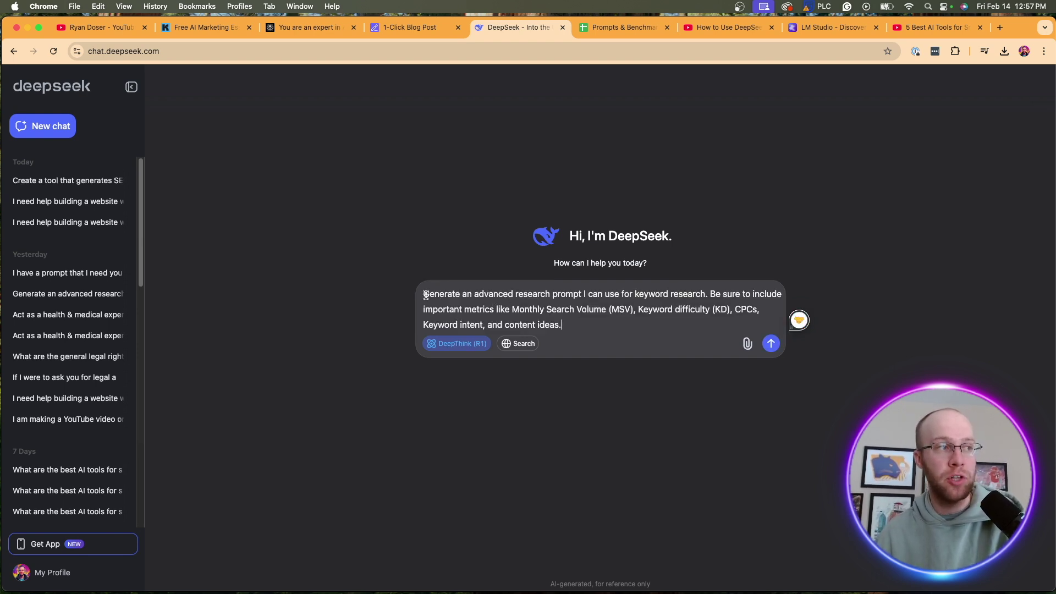
pyautogui.moveTo(423, 294); pyautogui.dragTo(704, 296)
pyautogui.click(705, 295)
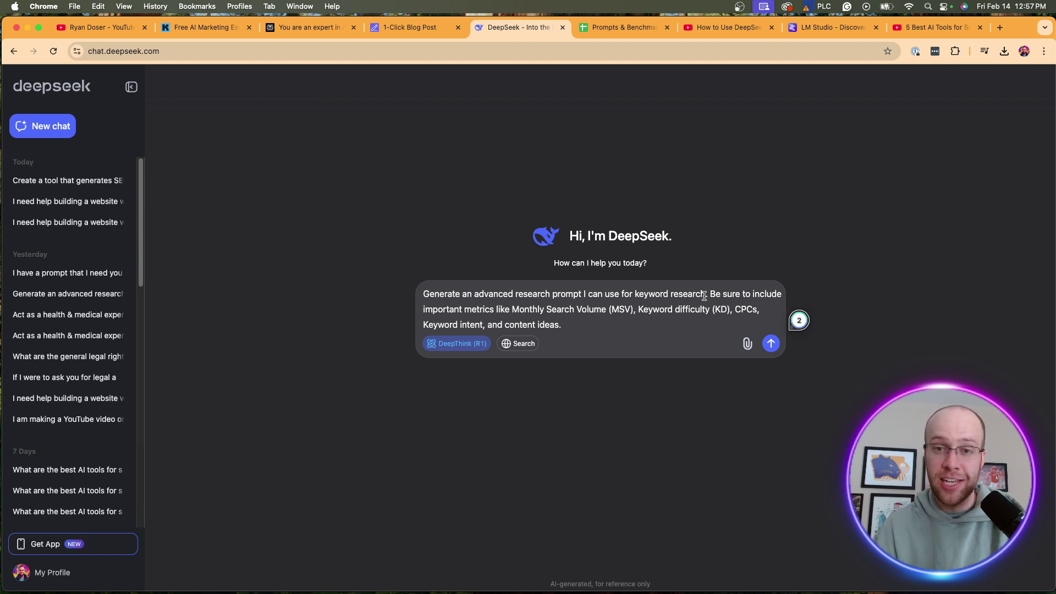
pyautogui.moveTo(711, 294)
pyautogui.mouseDown()
pyautogui.moveTo(737, 295)
pyautogui.moveTo(481, 294)
pyautogui.moveTo(547, 309)
pyautogui.moveTo(712, 309)
pyautogui.mouseUp()
pyautogui.click(650, 323)
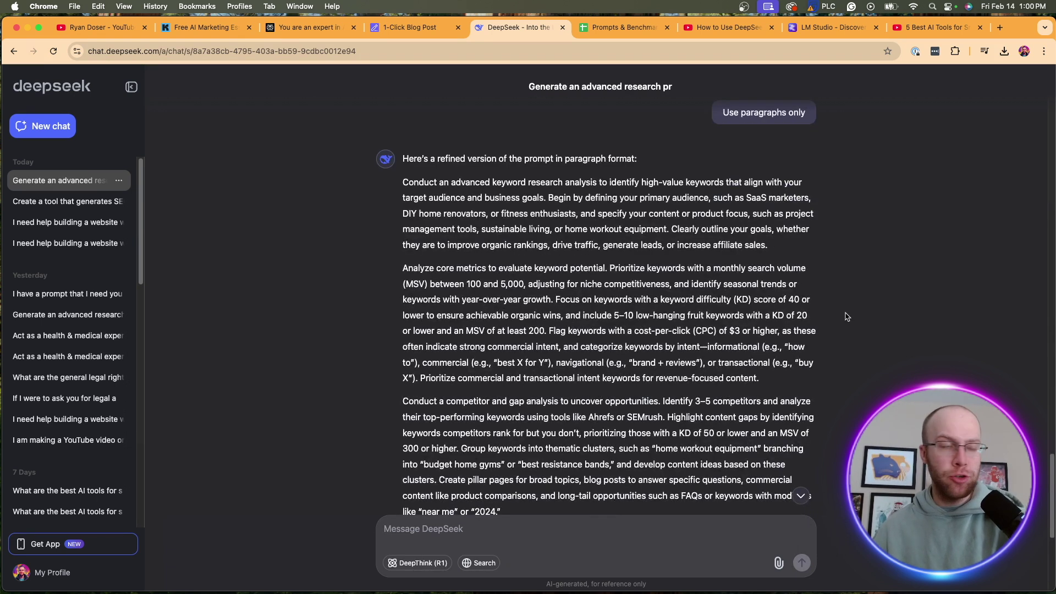
# Select the paragraph-only version of the keyword-research prompt
pyautogui.scroll(-10, 711, 341)
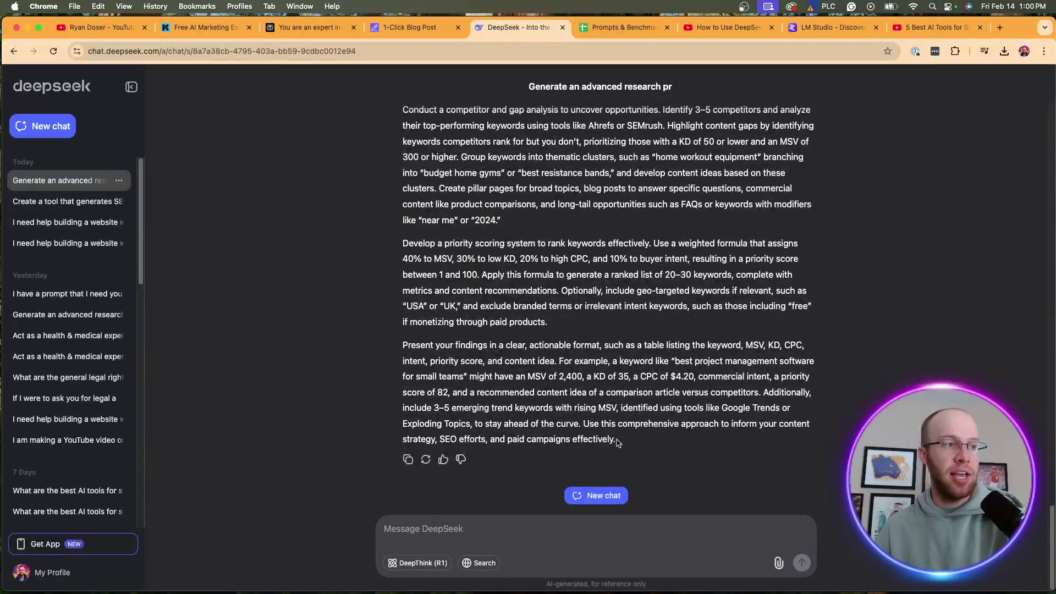
pyautogui.scroll(15, 540, 481)
pyautogui.moveTo(607, 433); pyautogui.dragTo(402, 325)
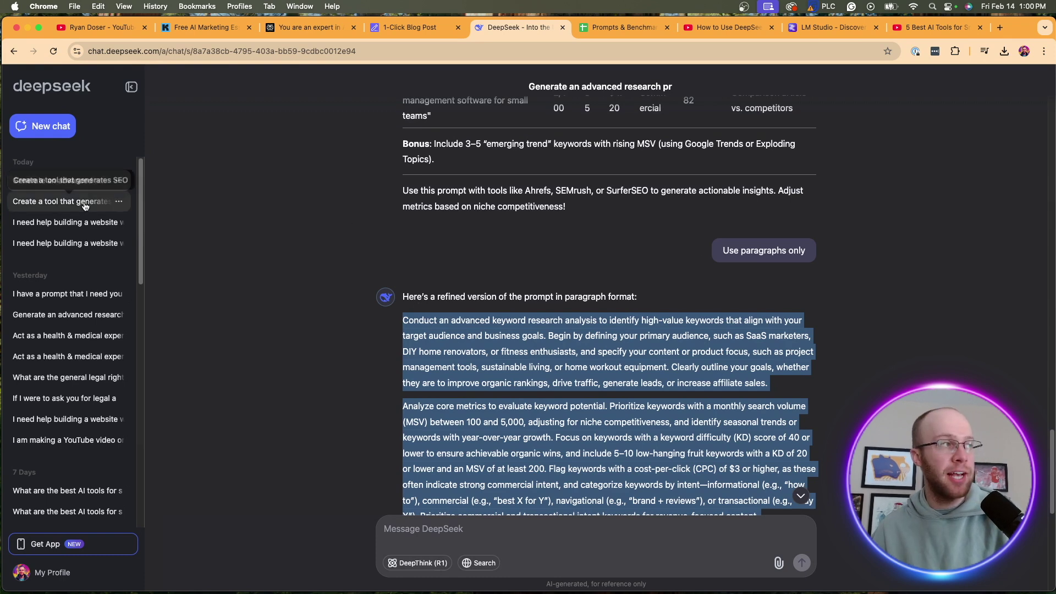
# Start a new chat with DeepThink (R1) and Search enabled
pyautogui.click(40, 133)
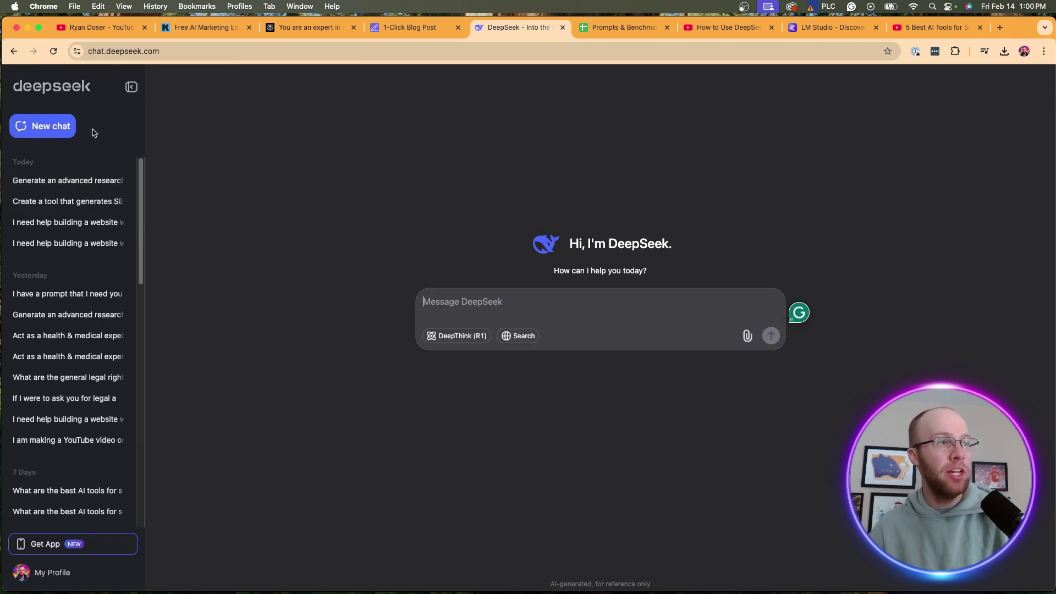
pyautogui.click(458, 336)
pyautogui.click(512, 336)
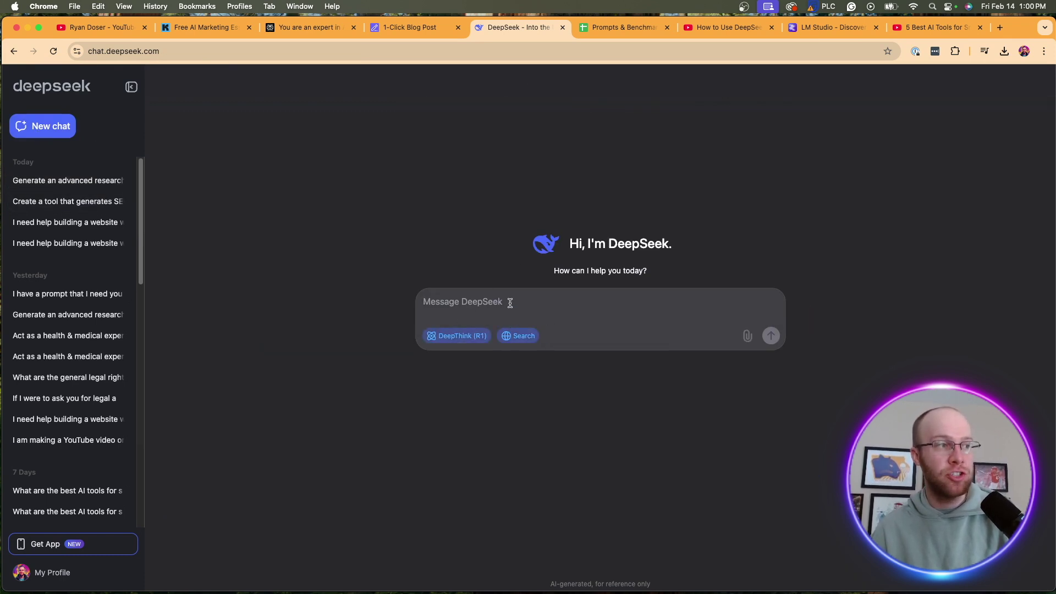
# Send "Target Keyword - 'DeepSeek'" followed by the pasted keyword-research prompt
pyautogui.click(509, 301)
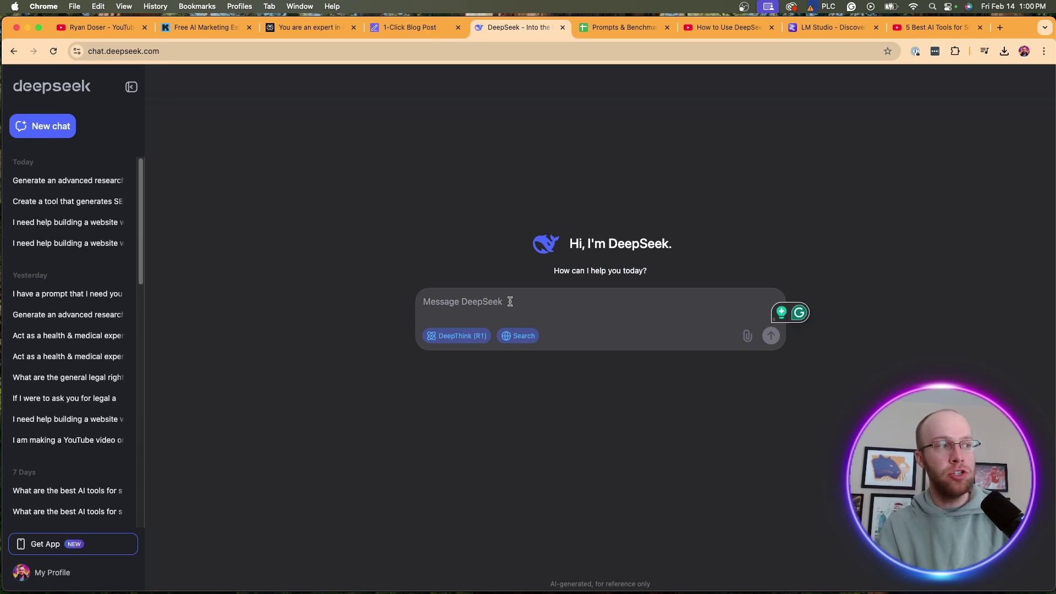
pyautogui.write('Ke')
pyautogui.press('BackSpace')
pyautogui.write('Targe')
pyautogui.press('BackSpace')
pyautogui.write('get Keywor')
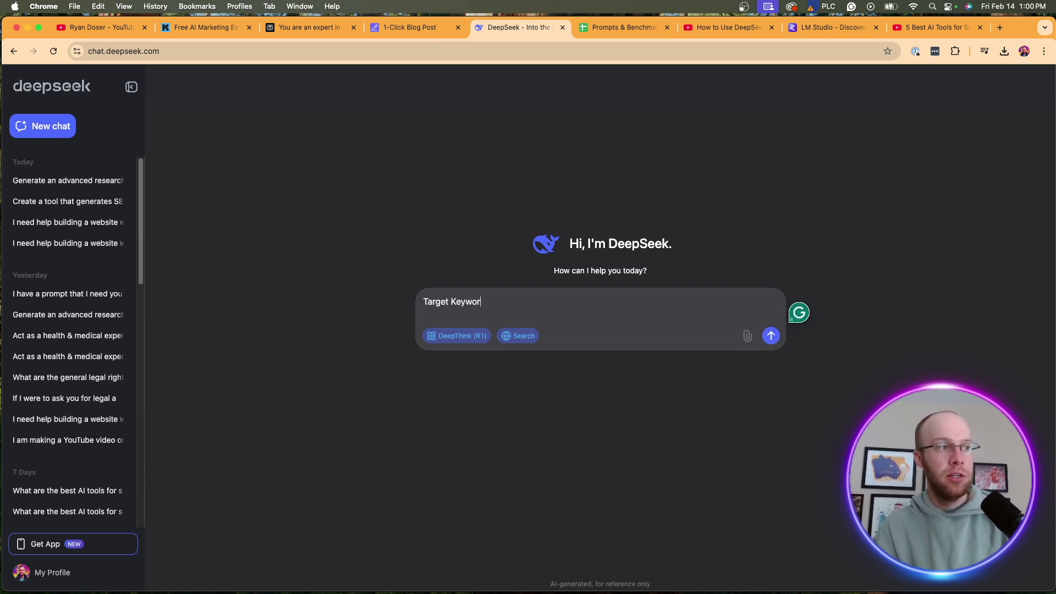
pyautogui.write("d - 'DeepS")
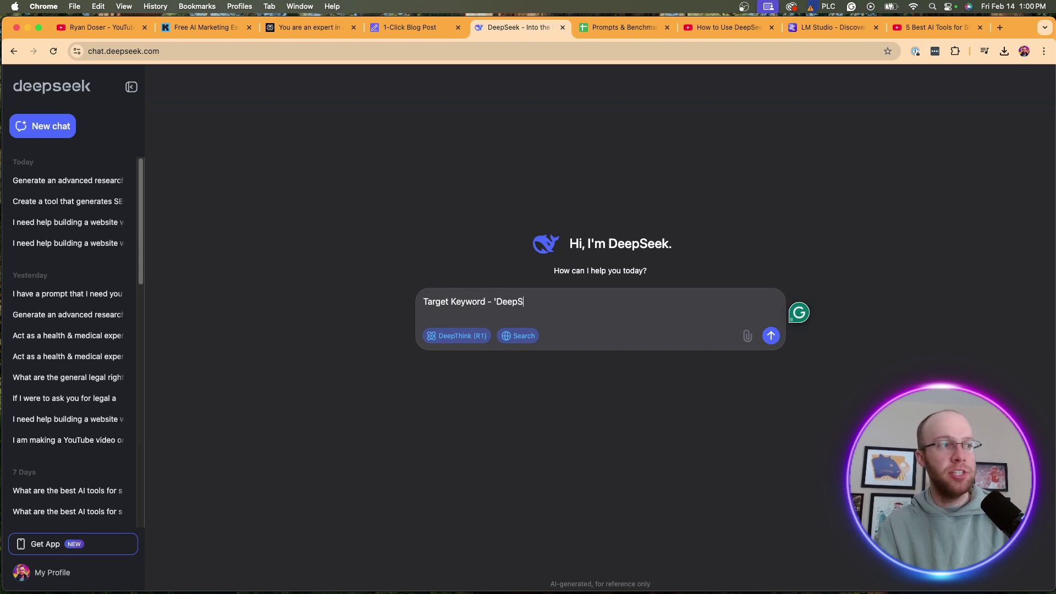
pyautogui.write("eek'")
pyautogui.hotkey('shift', 'Return')
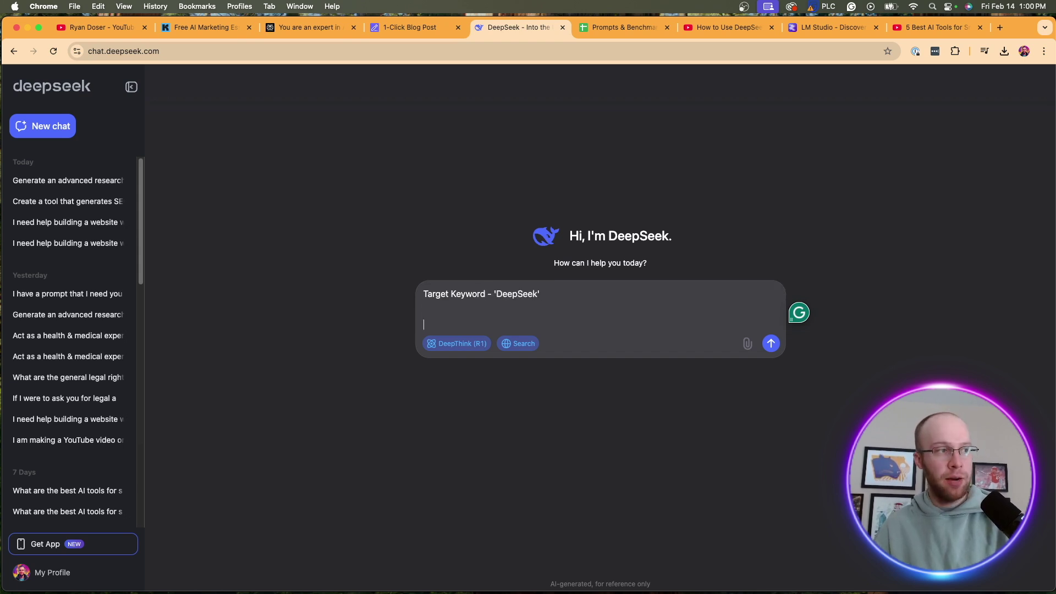
pyautogui.press('super+v')
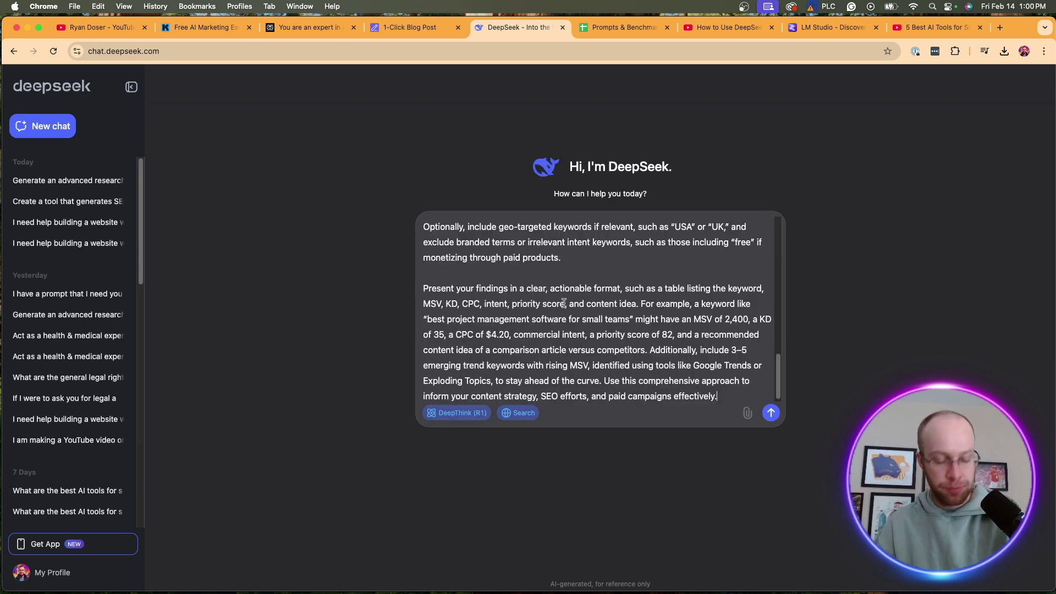
pyautogui.click(771, 413)
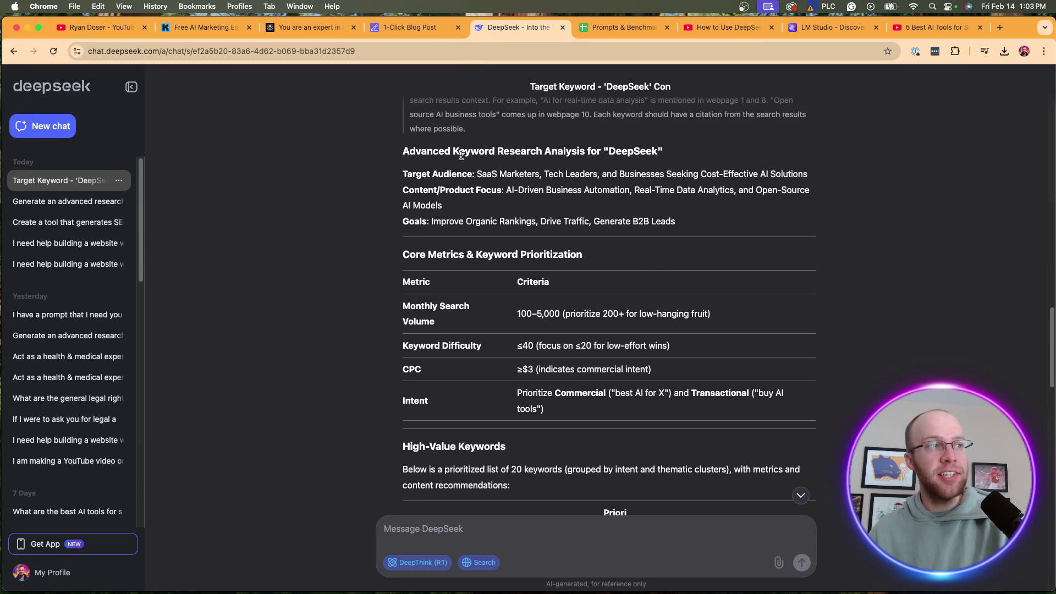
pyautogui.moveTo(454, 152); pyautogui.dragTo(682, 154)
pyautogui.click(682, 154)
pyautogui.scroll(15, 706, 451)
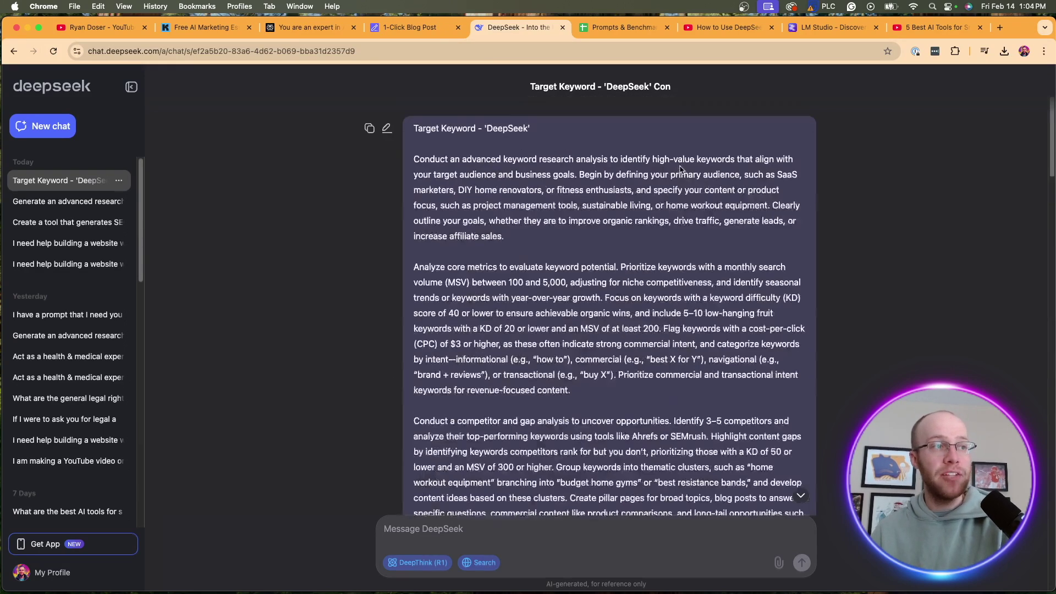
pyautogui.scroll(-1, 705, 451)
pyautogui.moveTo(705, 451); pyautogui.dragTo(452, 167)
pyautogui.click(452, 167)
pyautogui.scroll(-15, 516, 185)
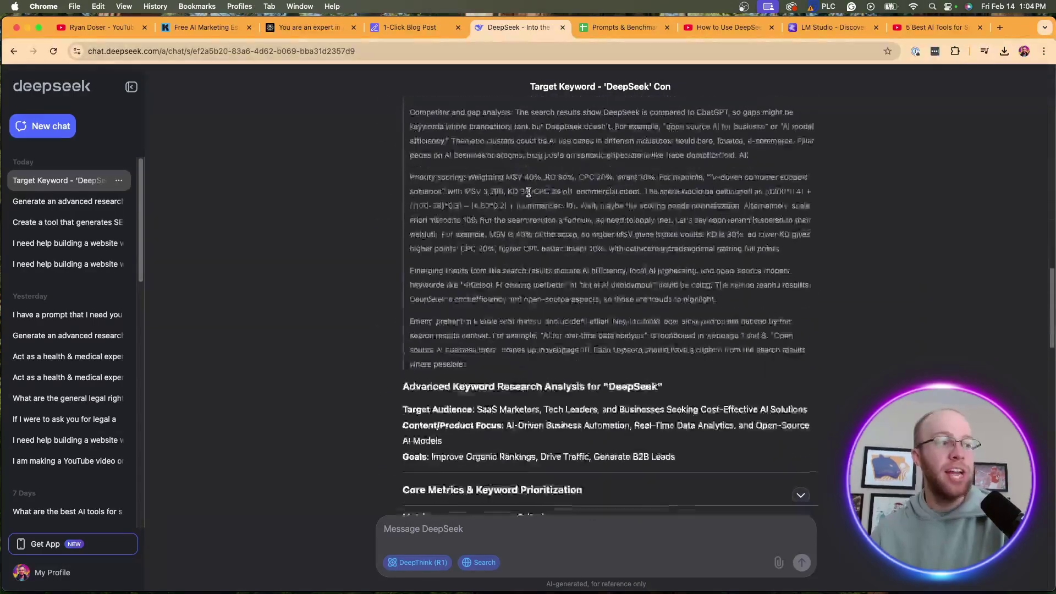
pyautogui.scroll(-5, 541, 195)
pyautogui.moveTo(408, 175); pyautogui.dragTo(523, 176)
pyautogui.click(523, 176)
pyautogui.moveTo(475, 246); pyautogui.dragTo(399, 203)
pyautogui.click(395, 226)
pyautogui.doubleClick(449, 266)
pyautogui.moveTo(449, 266); pyautogui.dragTo(402, 265)
pyautogui.click(380, 267)
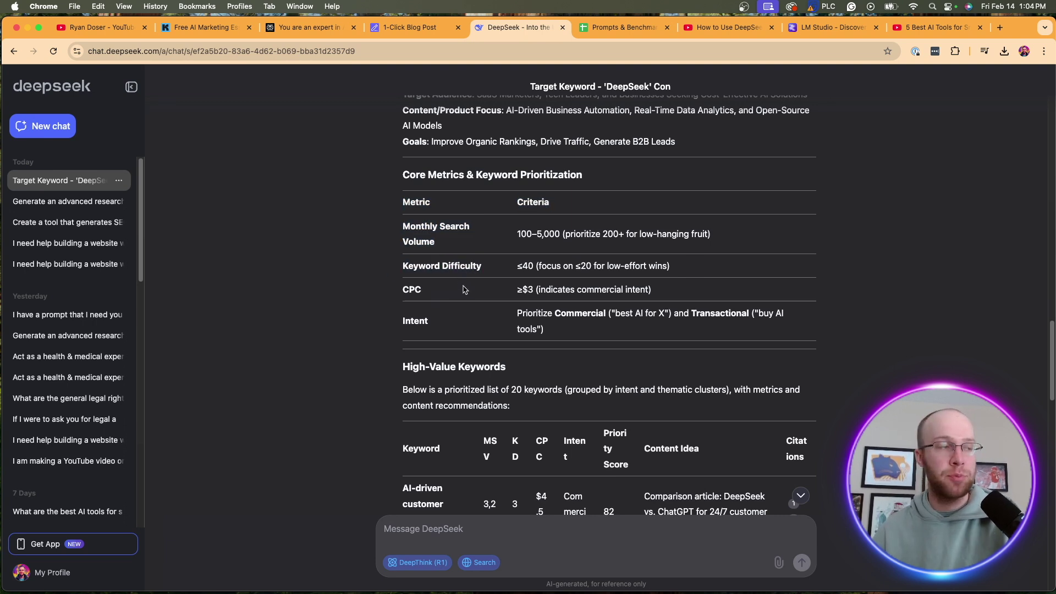
pyautogui.doubleClick(426, 317)
pyautogui.moveTo(600, 332); pyautogui.dragTo(418, 242)
pyautogui.click(354, 238)
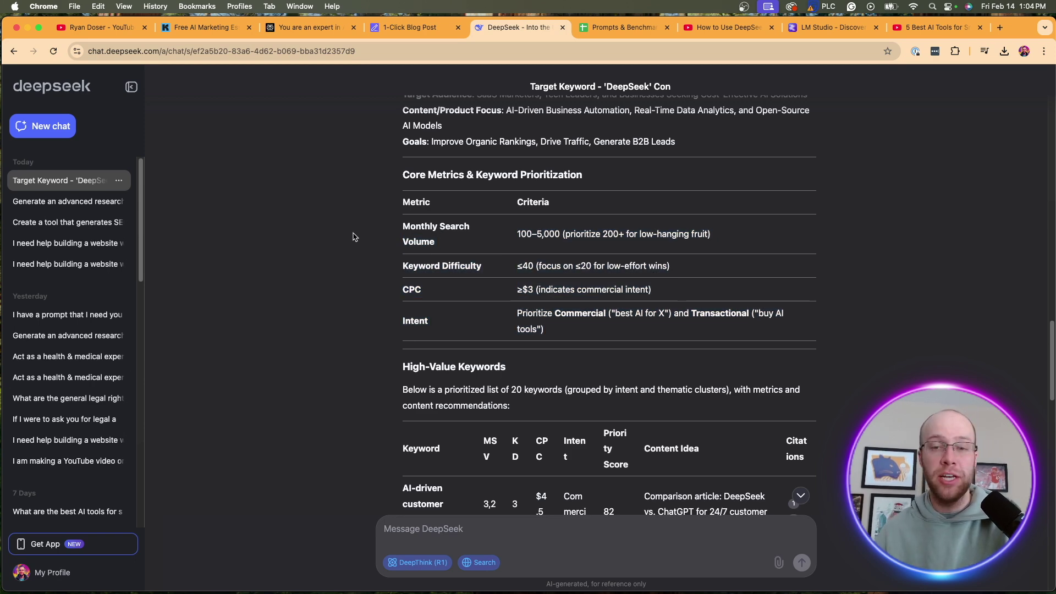
pyautogui.scroll(-5, 353, 237)
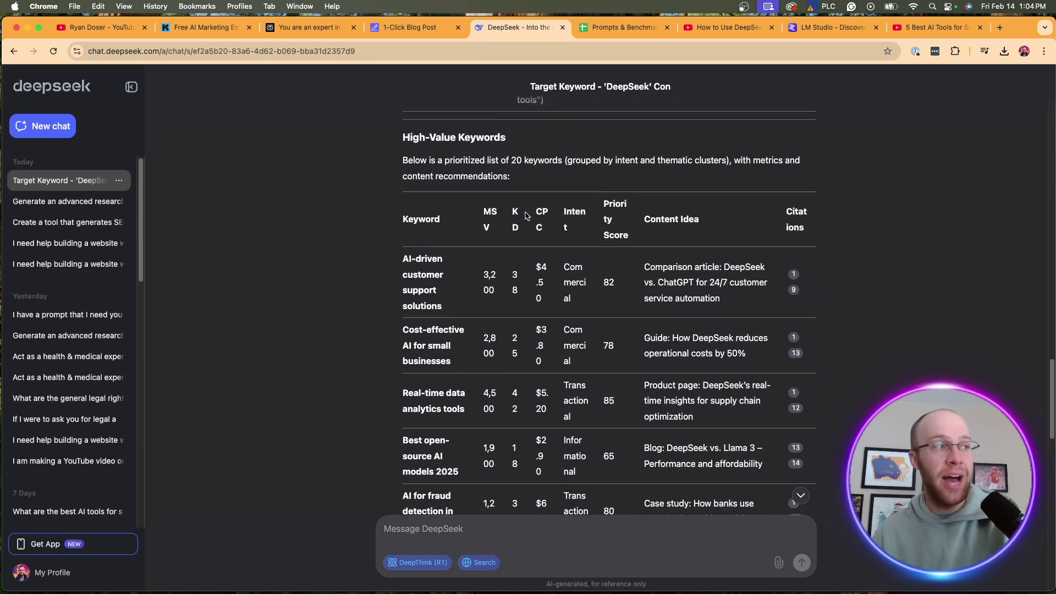
pyautogui.doubleClick(489, 219)
pyautogui.click(503, 215)
pyautogui.scroll(-5, 368, 293)
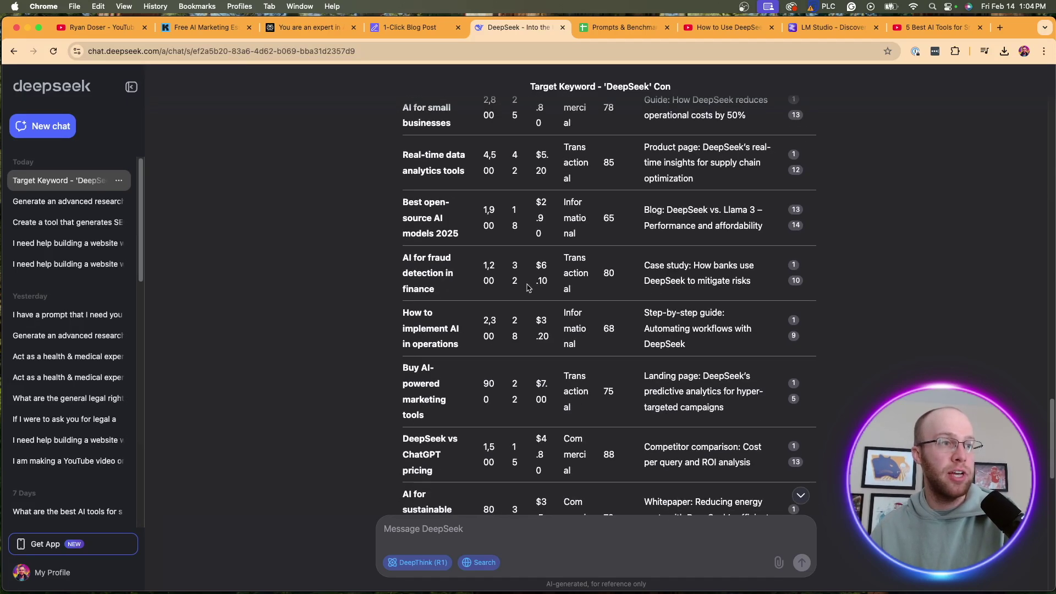
pyautogui.scroll(-8, 720, 388)
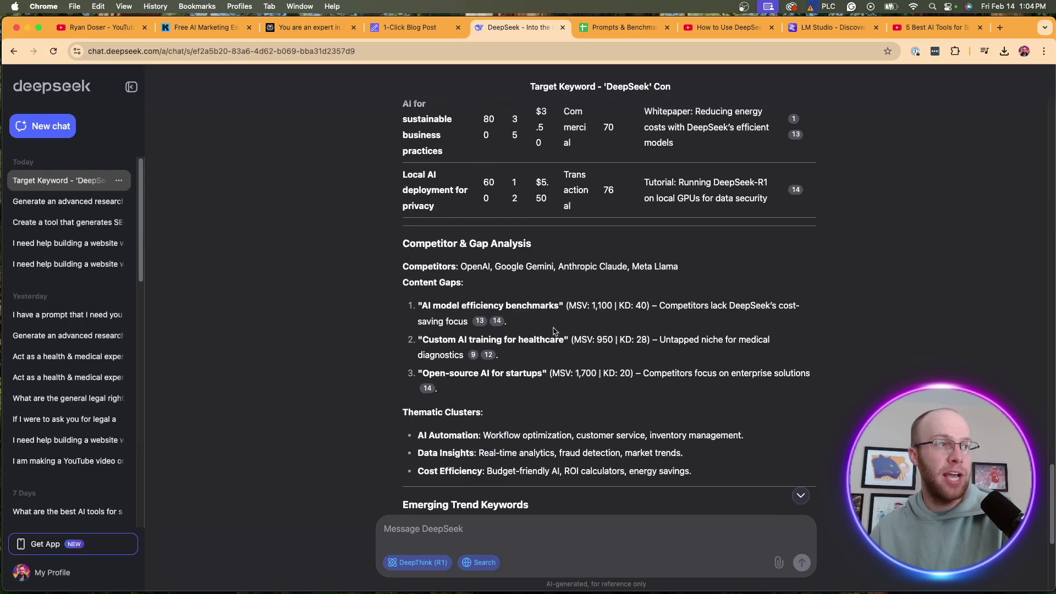
pyautogui.moveTo(496, 322)
pyautogui.moveTo(798, 195)
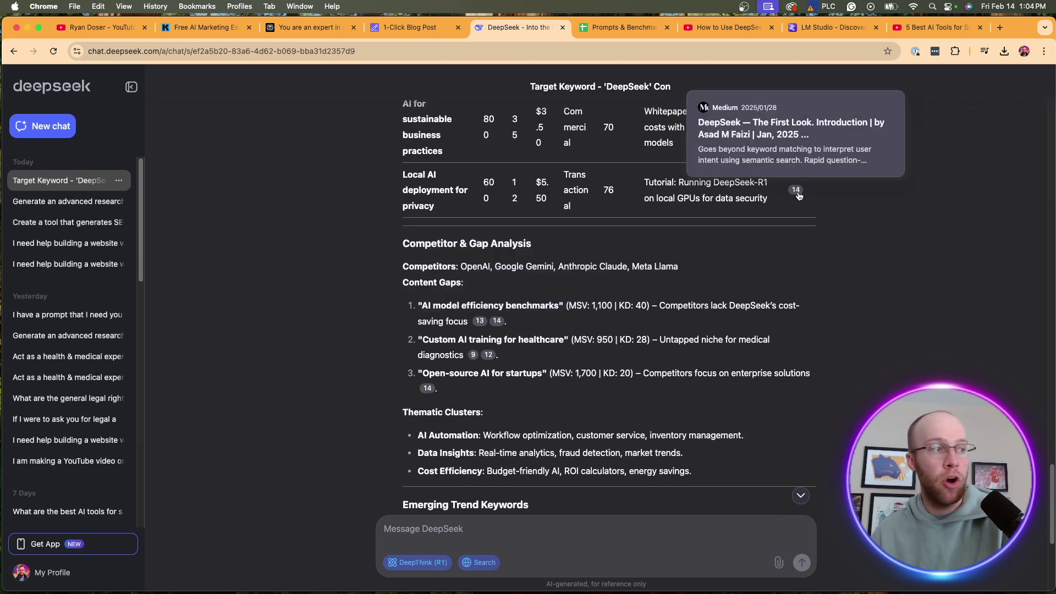
pyautogui.scroll(-3, 761, 251)
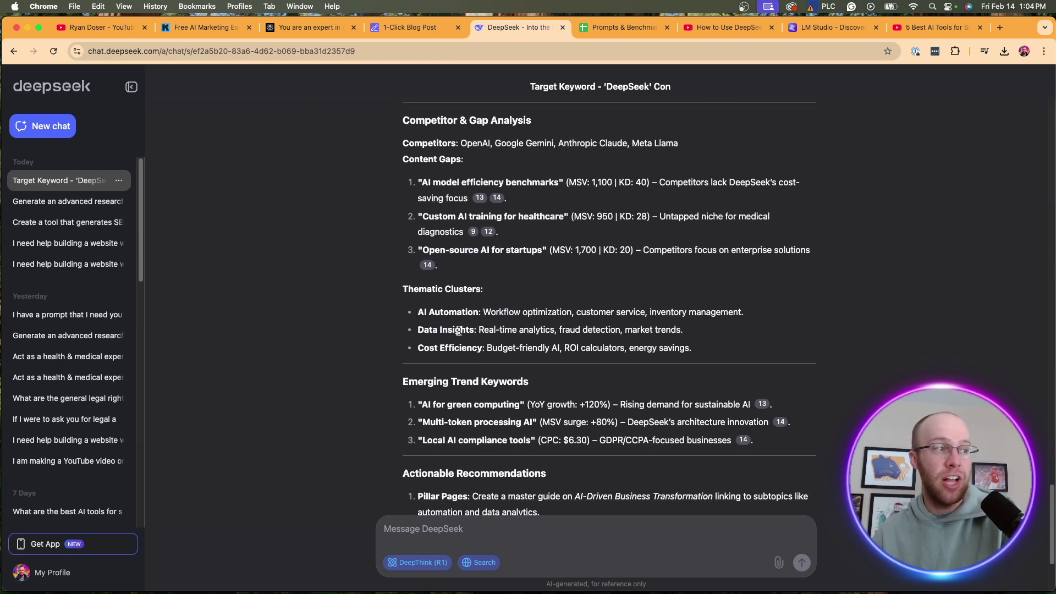
pyautogui.scroll(-2, 460, 331)
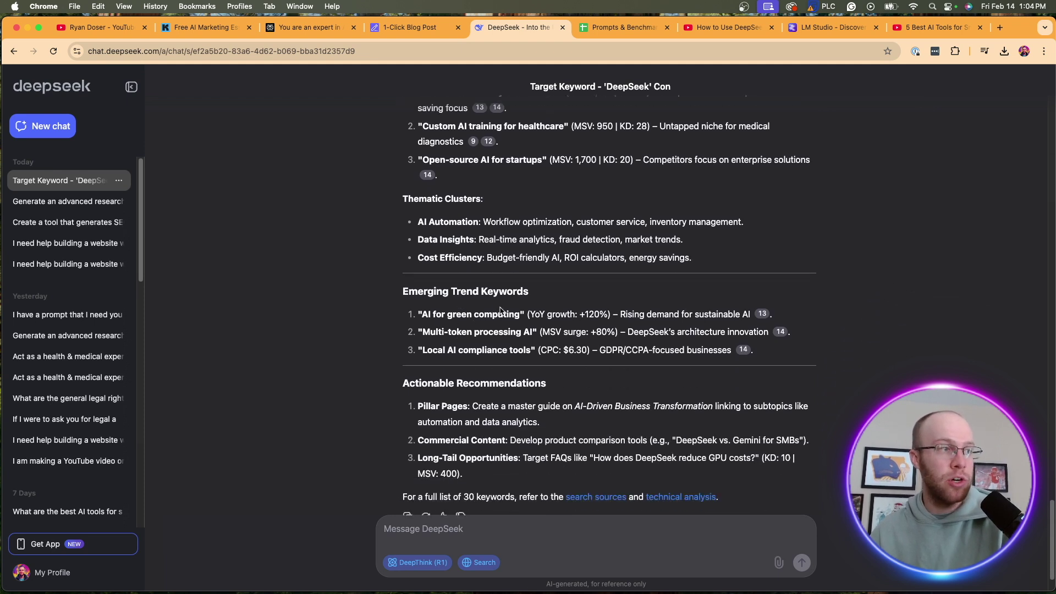
pyautogui.scroll(-1, 501, 310)
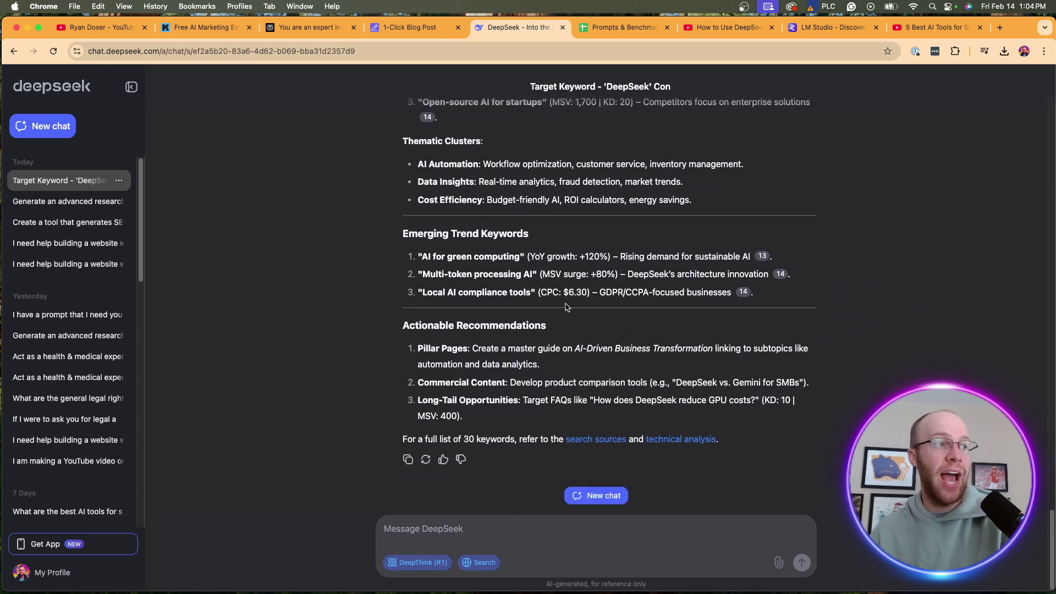
pyautogui.tripleClick(550, 370)
pyautogui.click(478, 351)
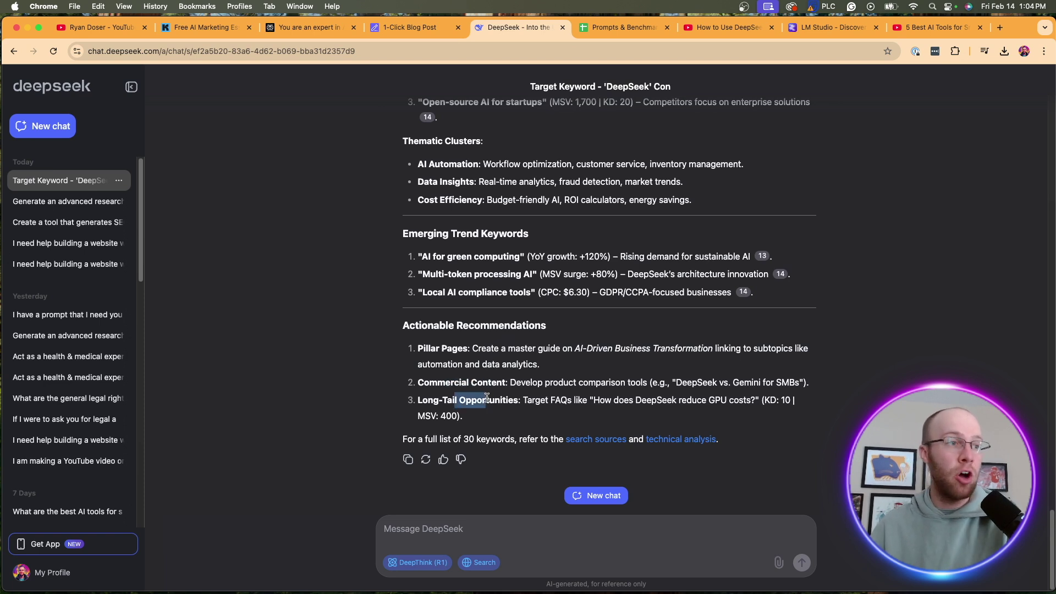
pyautogui.moveTo(594, 403); pyautogui.dragTo(741, 401)
pyautogui.click(747, 396)
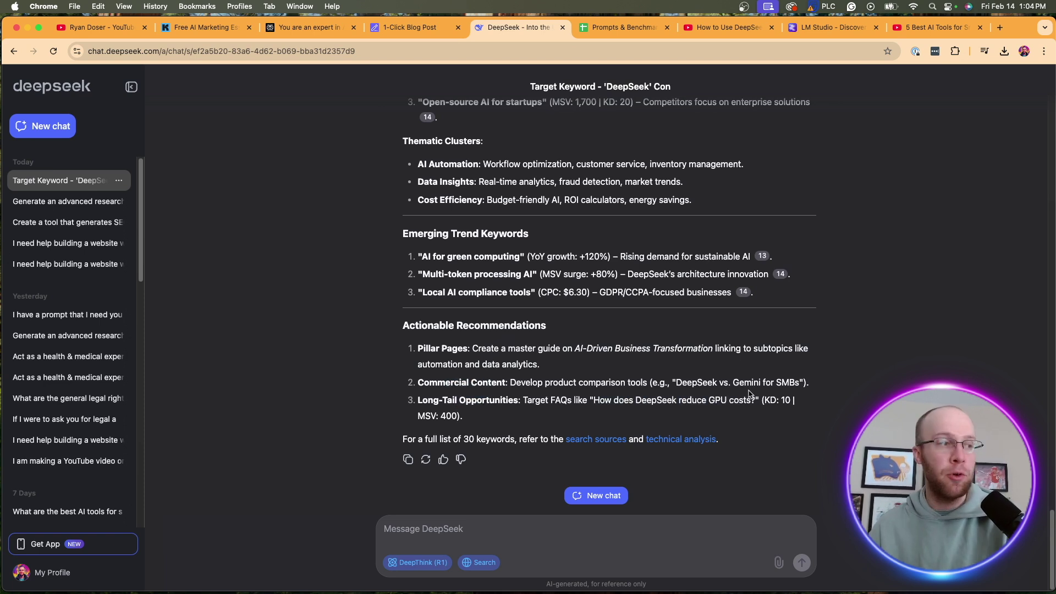
pyautogui.scroll(15, 685, 394)
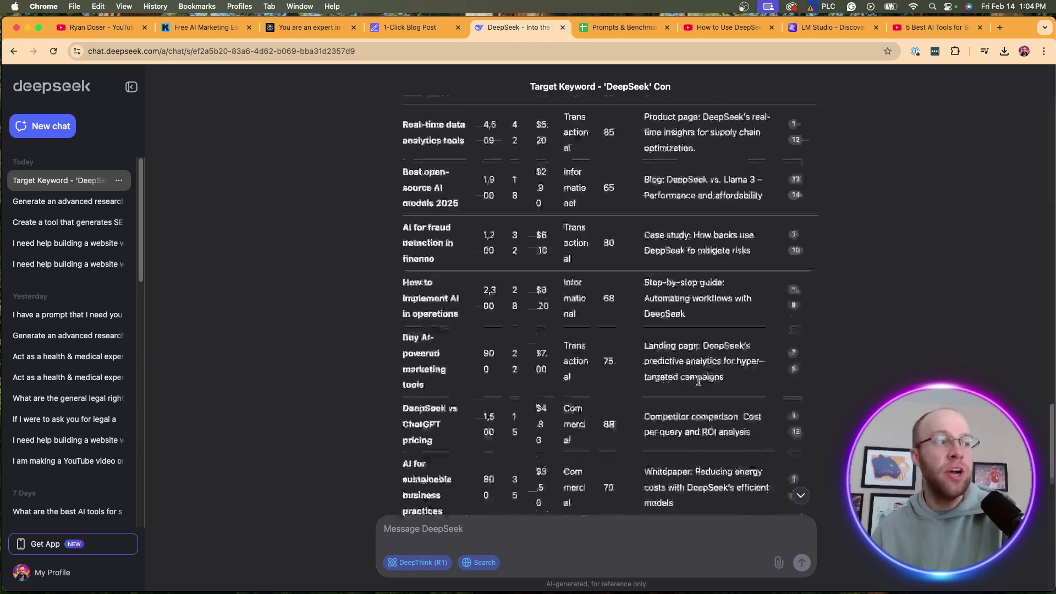
pyautogui.scroll(10, 699, 381)
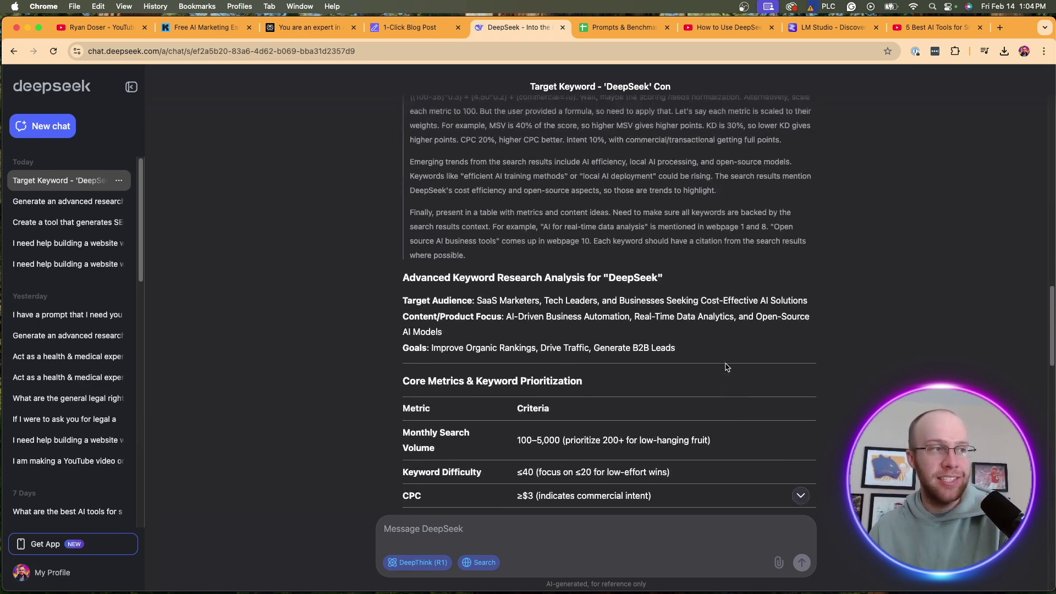
pyautogui.scroll(-3, 727, 368)
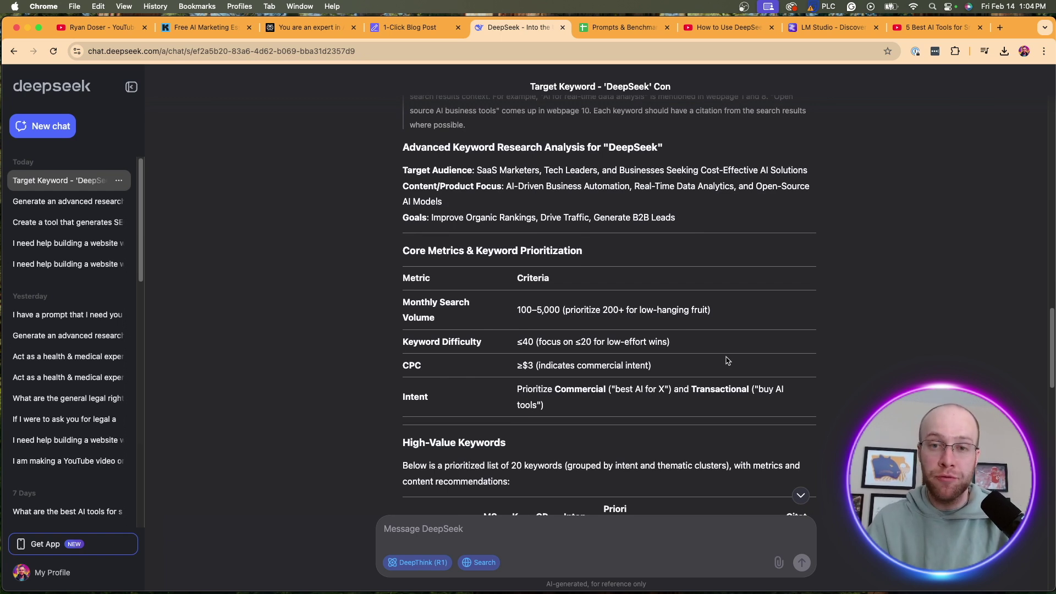
pyautogui.scroll(20, 727, 360)
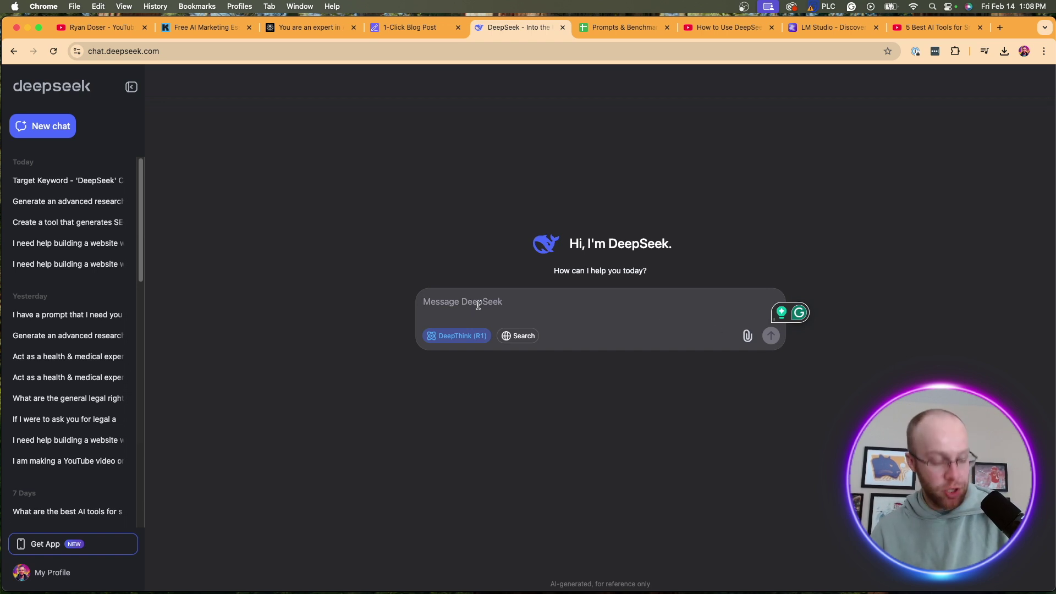
# Paste and send the legal-expert question about an Iowa tenant's rights during sudden eviction
pyautogui.write('Act as a legal expert. What are the general legal rights of a tenant facing sudden eviction in Iowa, USA, and what steps are typically recommended to respond?')
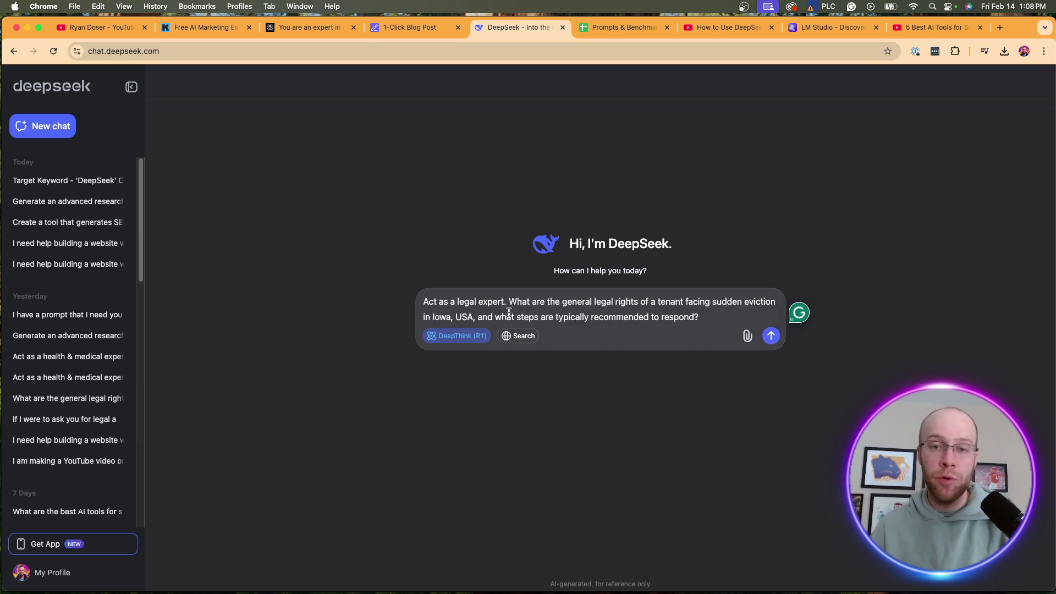
pyautogui.moveTo(439, 301); pyautogui.dragTo(682, 304)
pyautogui.click(506, 303)
pyautogui.click(683, 303)
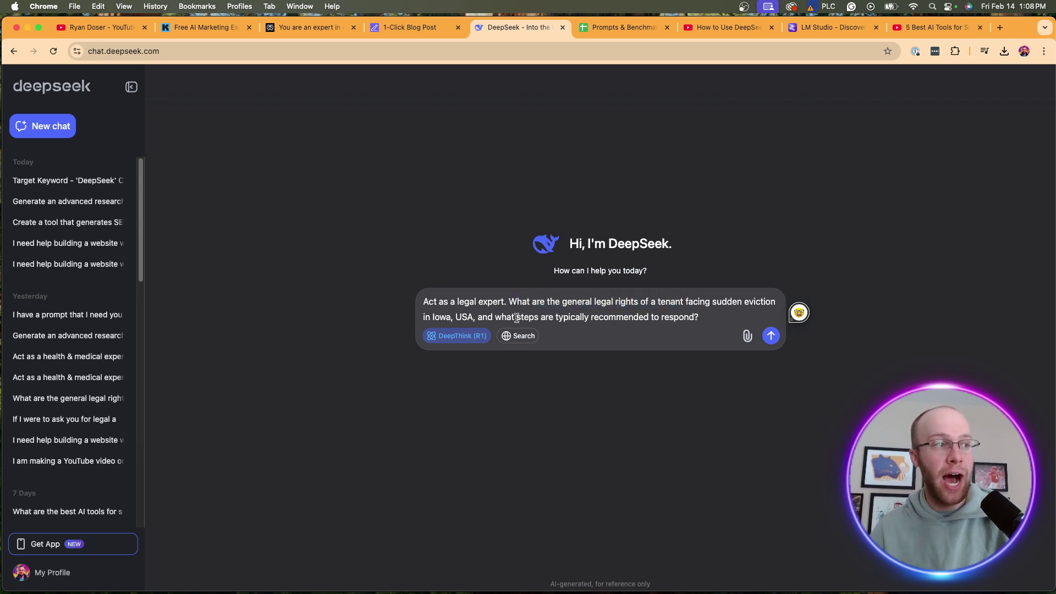
pyautogui.moveTo(501, 318); pyautogui.dragTo(582, 318)
pyautogui.click(667, 309)
pyautogui.press('Return')
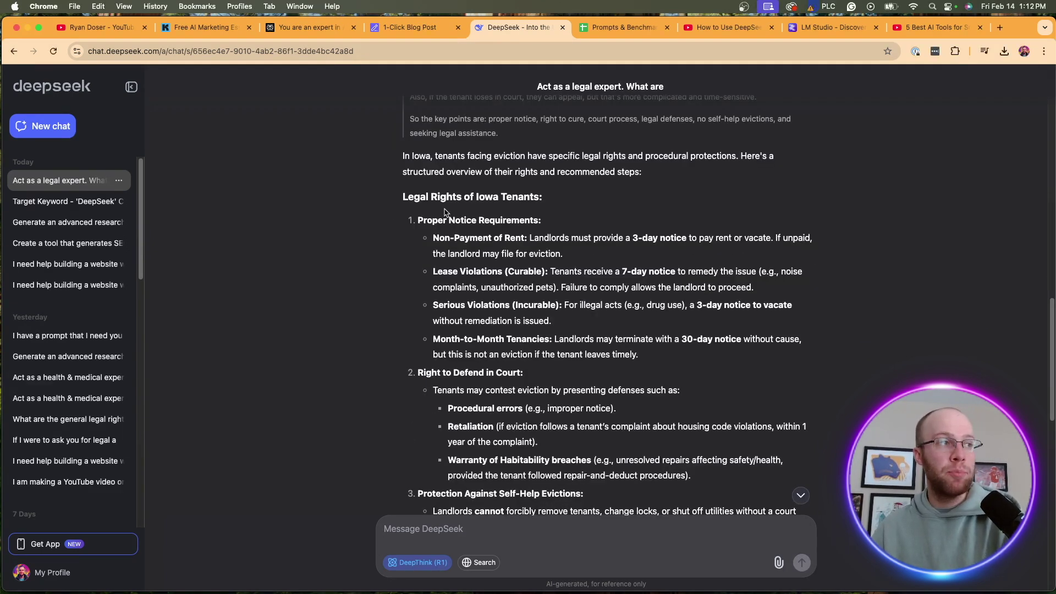
# Read the Legal Rights of Iowa Tenants section on non-payment, serious violations and month-to-month leases
pyautogui.moveTo(401, 200); pyautogui.dragTo(551, 202)
pyautogui.click(565, 204)
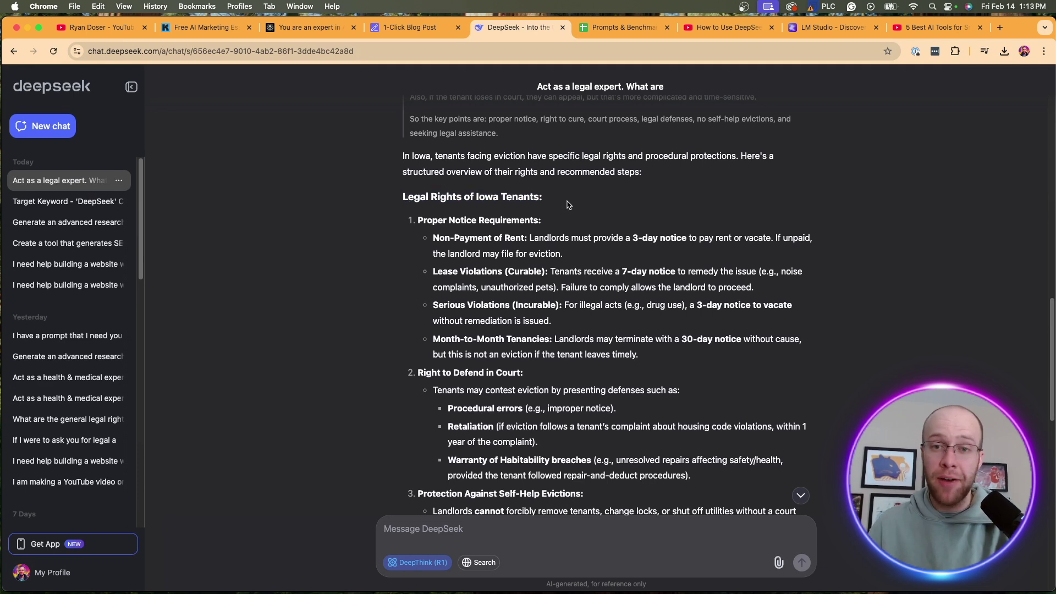
pyautogui.moveTo(465, 237); pyautogui.dragTo(696, 239)
pyautogui.click(707, 239)
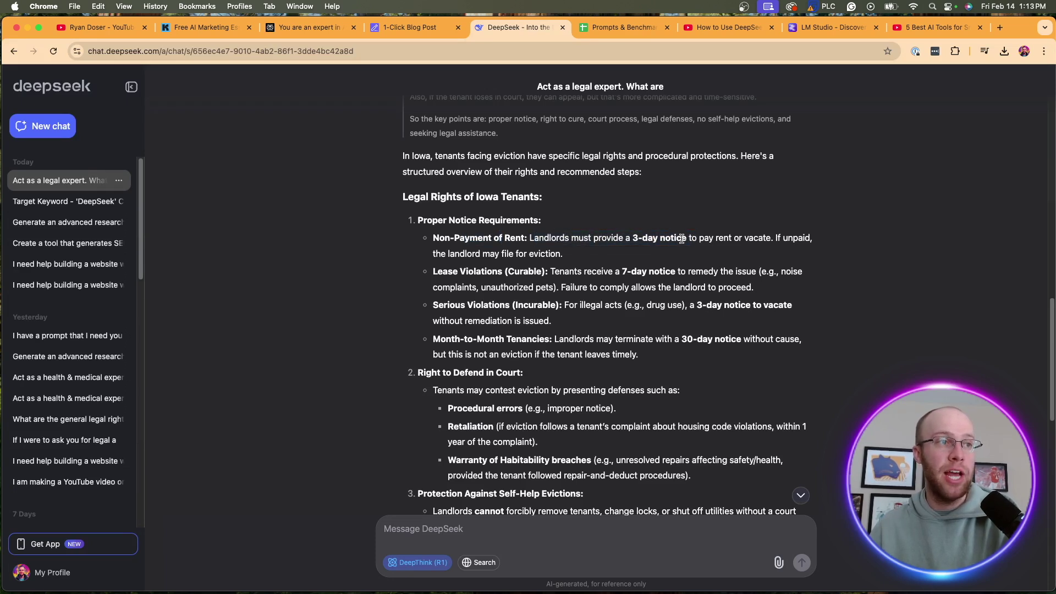
pyautogui.scroll(-3, 682, 239)
pyautogui.moveTo(434, 236); pyautogui.dragTo(480, 239)
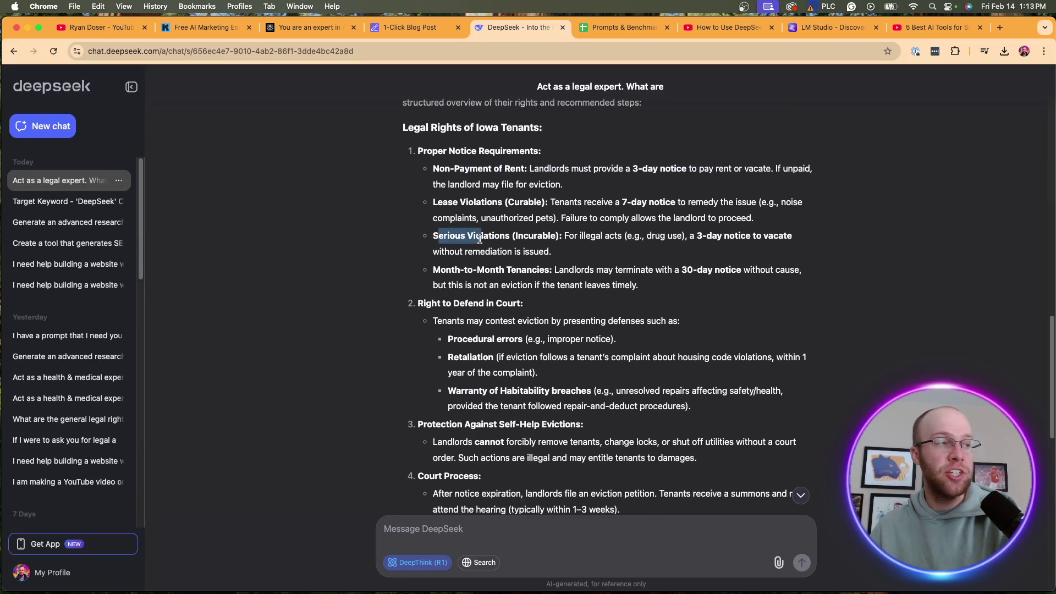
pyautogui.click(439, 211)
pyautogui.moveTo(438, 271); pyautogui.dragTo(485, 242)
pyautogui.click(520, 302)
# Review the Recommended Steps for Tenants, including the Iowa Legal Aid contact line
pyautogui.scroll(-3, 520, 302)
pyautogui.scroll(-10, 550, 250)
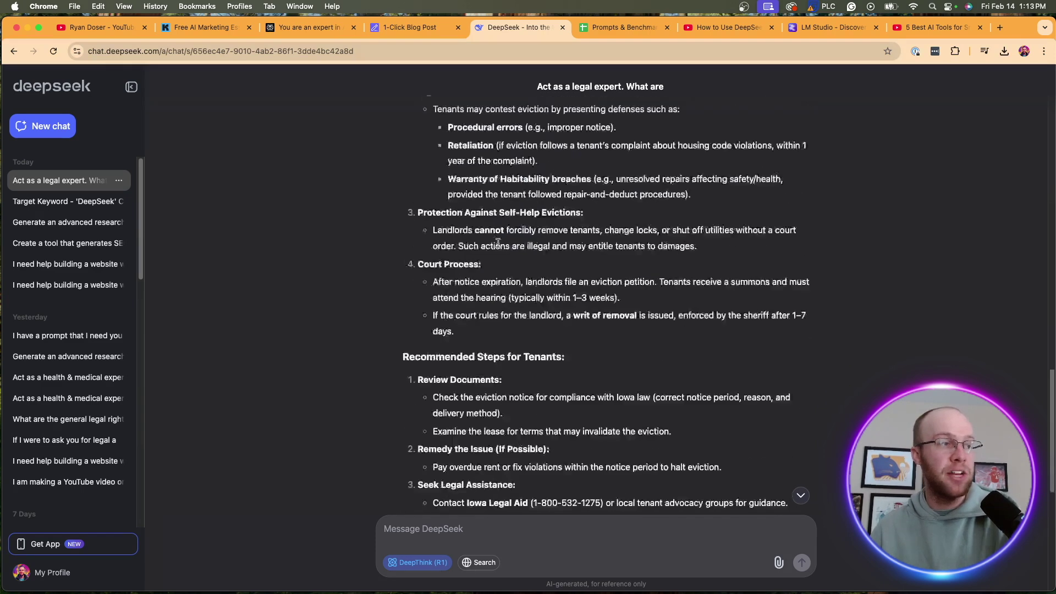
pyautogui.moveTo(565, 243); pyautogui.dragTo(409, 235)
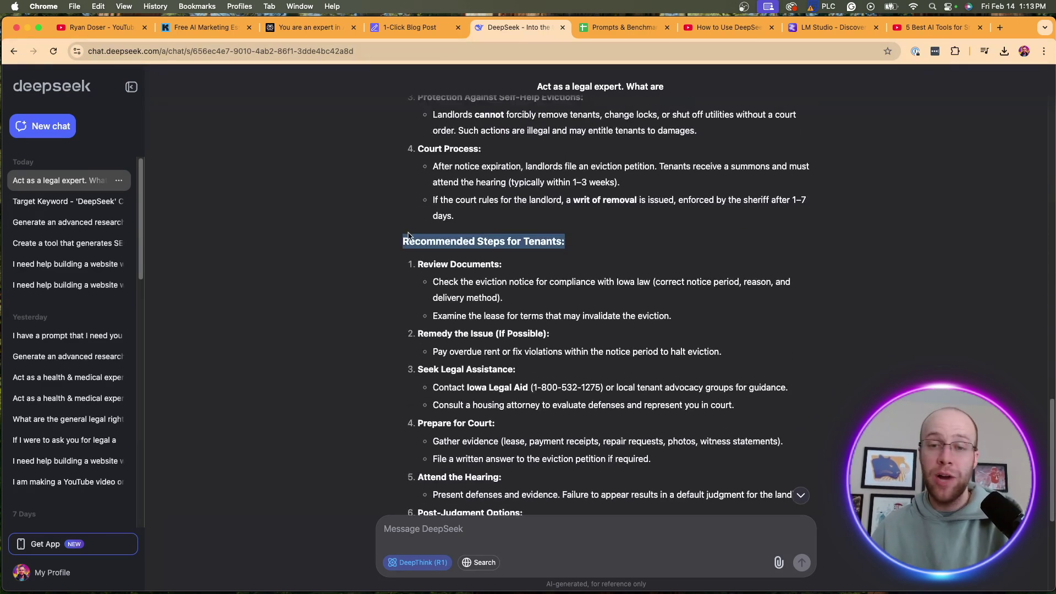
pyautogui.click(429, 216)
pyautogui.scroll(-2, 464, 225)
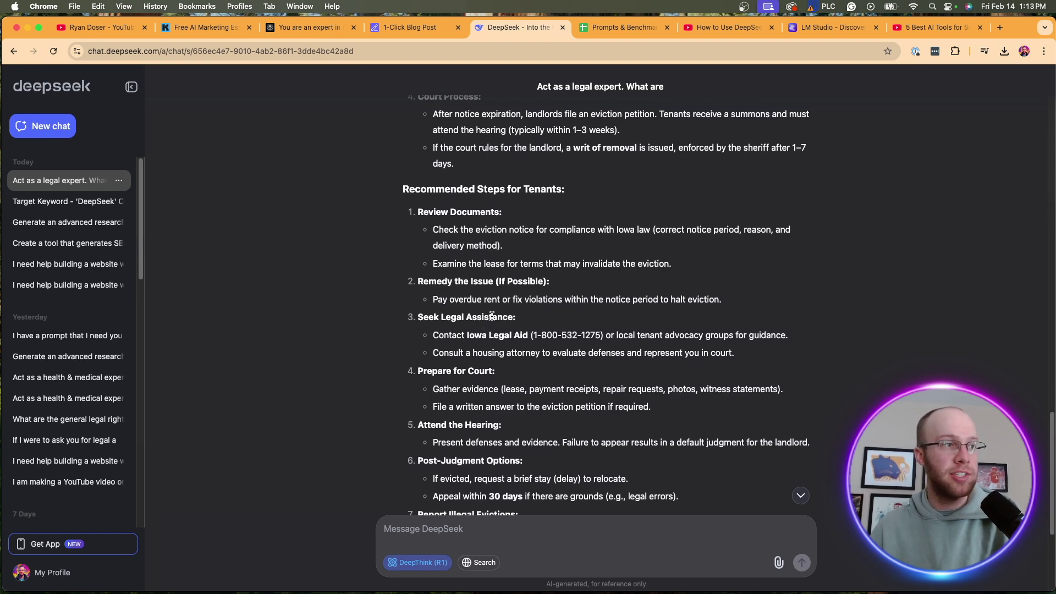
pyautogui.moveTo(531, 336); pyautogui.dragTo(599, 337)
pyautogui.click(600, 338)
# Review the Additional Resources, such as the Iowa Courts Self-Help Center and Local Housing Authorities
pyautogui.scroll(-4, 601, 338)
pyautogui.moveTo(501, 269); pyautogui.dragTo(452, 270)
pyautogui.moveTo(502, 324); pyautogui.dragTo(465, 320)
pyautogui.scroll(-5, 465, 319)
pyautogui.moveTo(524, 342); pyautogui.dragTo(424, 345)
pyautogui.click(418, 344)
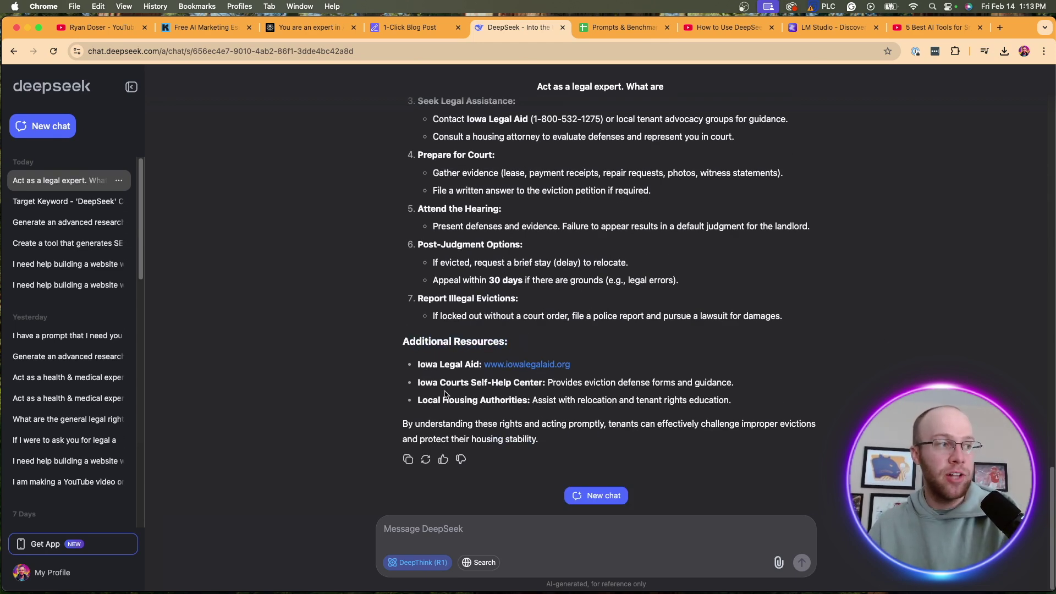
pyautogui.moveTo(438, 384); pyautogui.dragTo(533, 383)
pyautogui.click(439, 413)
pyautogui.moveTo(427, 400); pyautogui.dragTo(530, 397)
pyautogui.click(611, 397)
pyautogui.scroll(15, 648, 394)
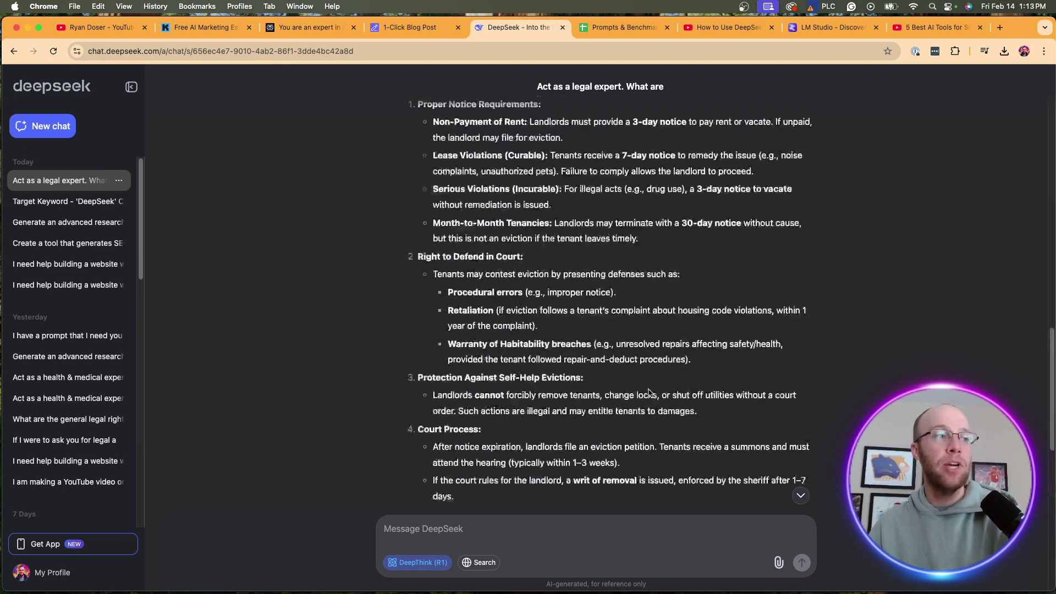
pyautogui.scroll(3, 649, 393)
pyautogui.scroll(-1, 650, 393)
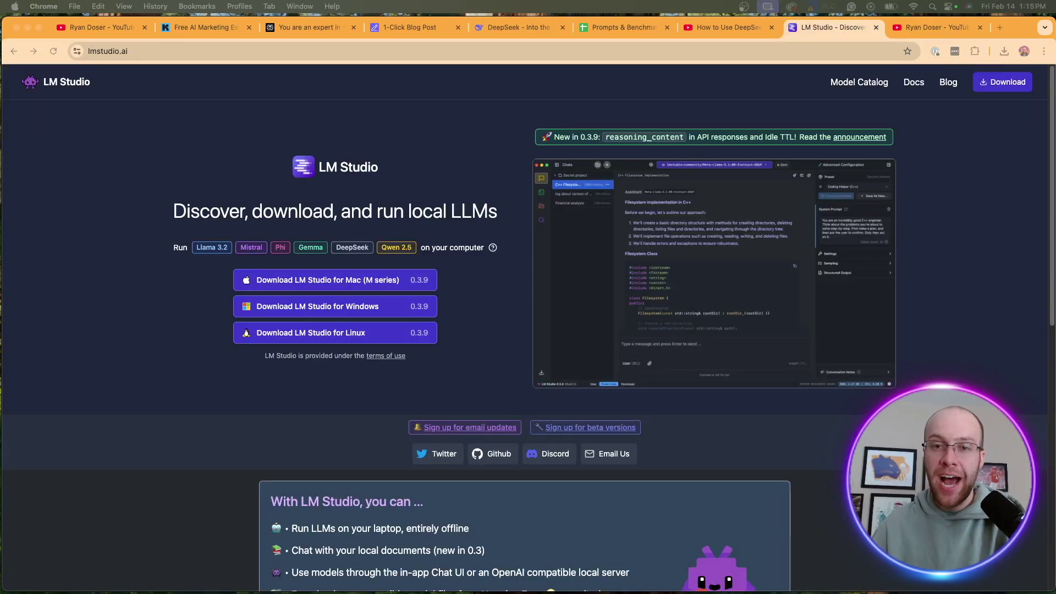
pyautogui.click(345, 122)
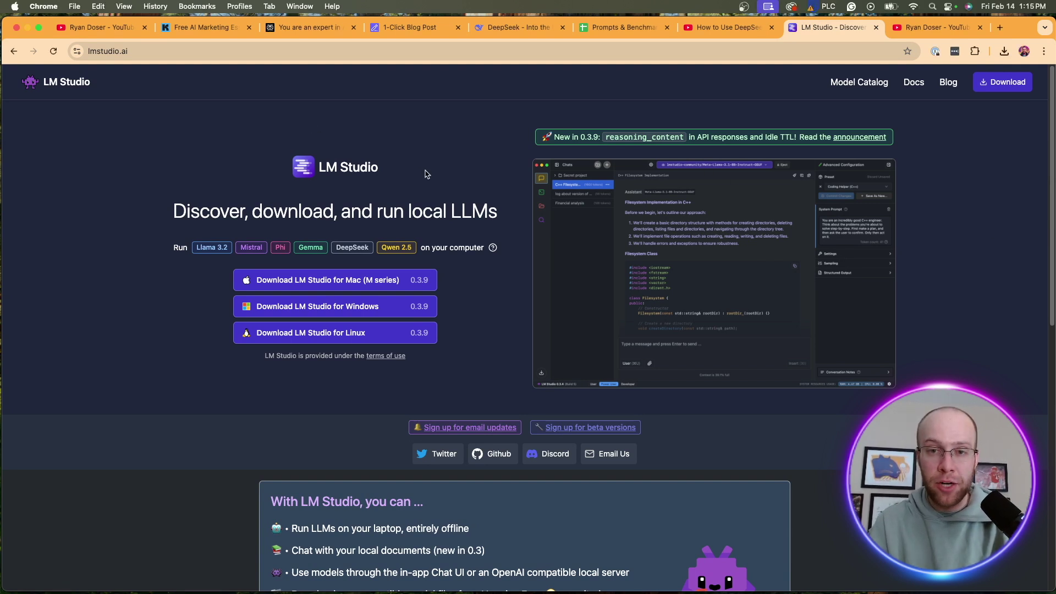
pyautogui.click(202, 52)
pyautogui.click(206, 145)
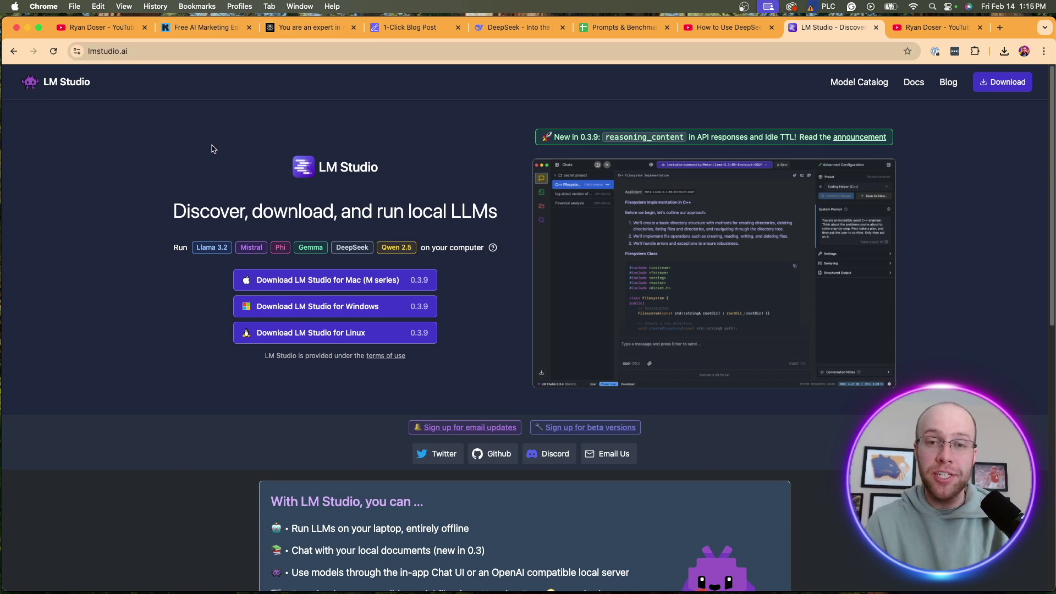
pyautogui.click(759, 28)
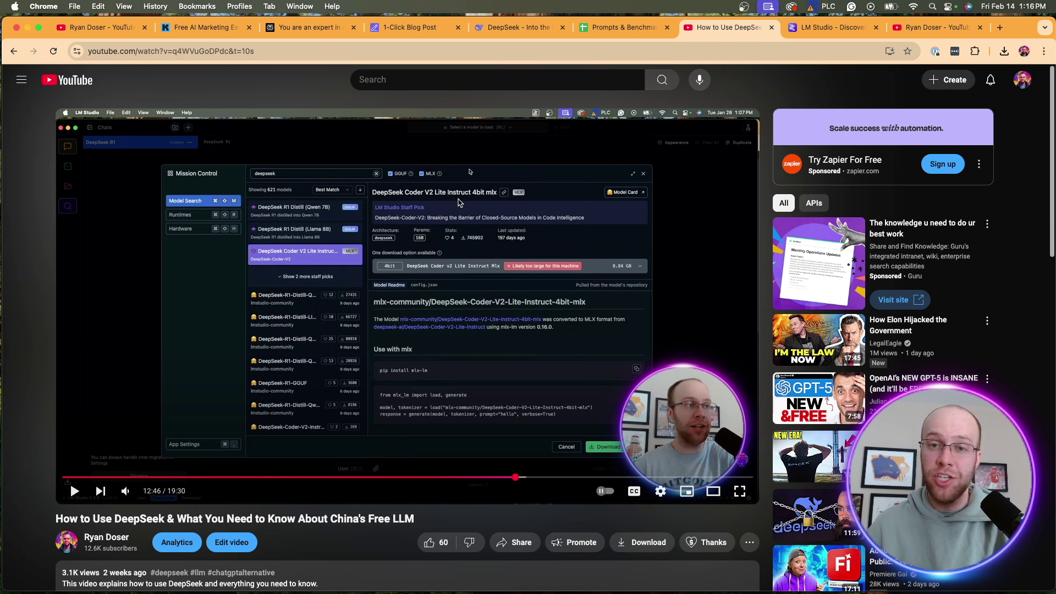
pyautogui.click(830, 28)
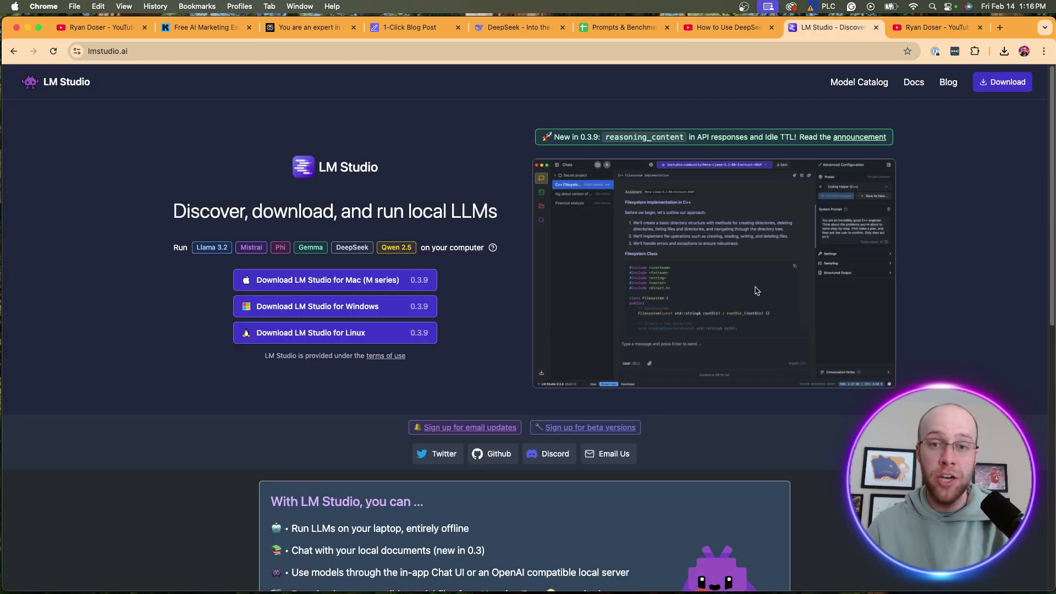